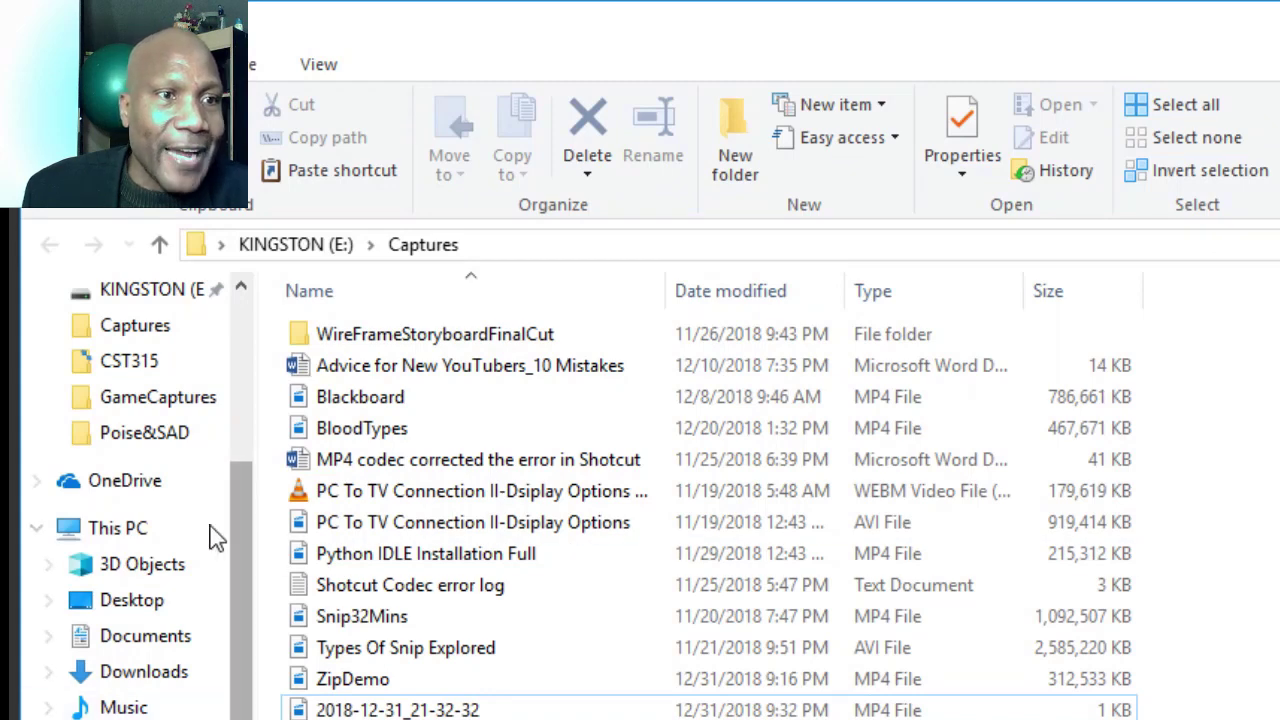
# Step: Open Documents > ZipDemo and delete the old ZipDemo zip
pyautogui.click(166, 645)
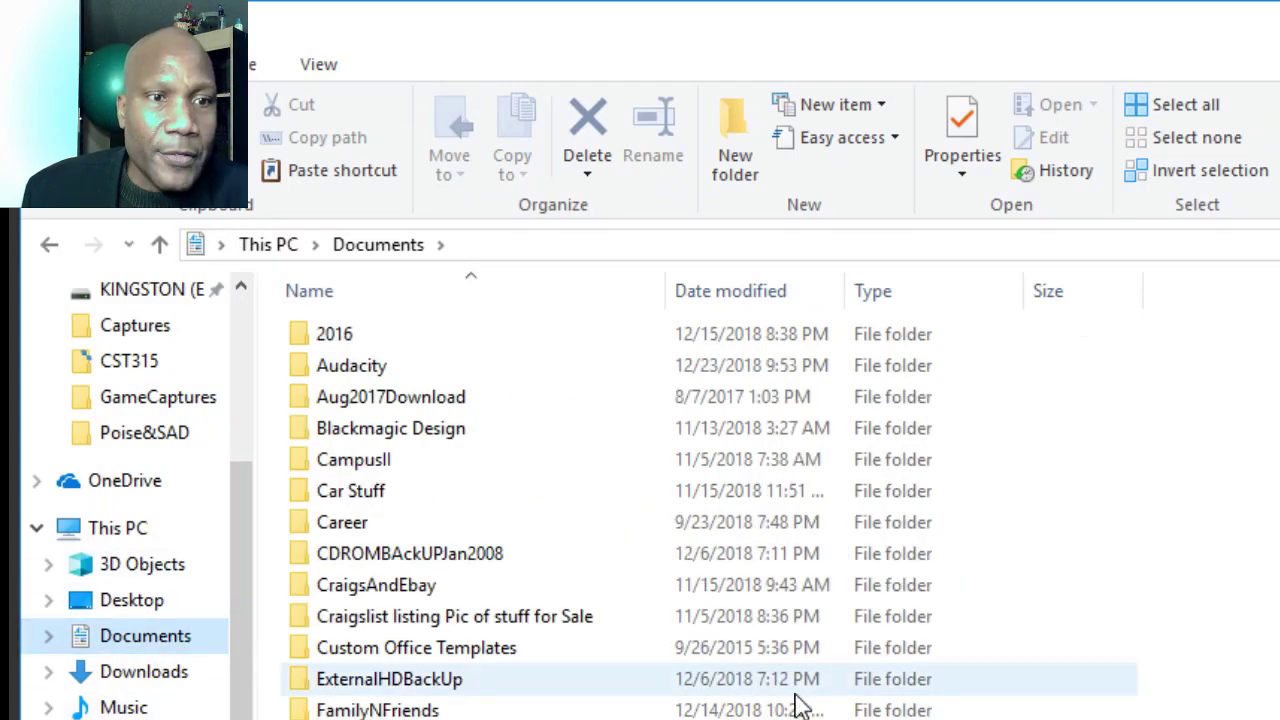
pyautogui.scroll(-8, 800, 705)
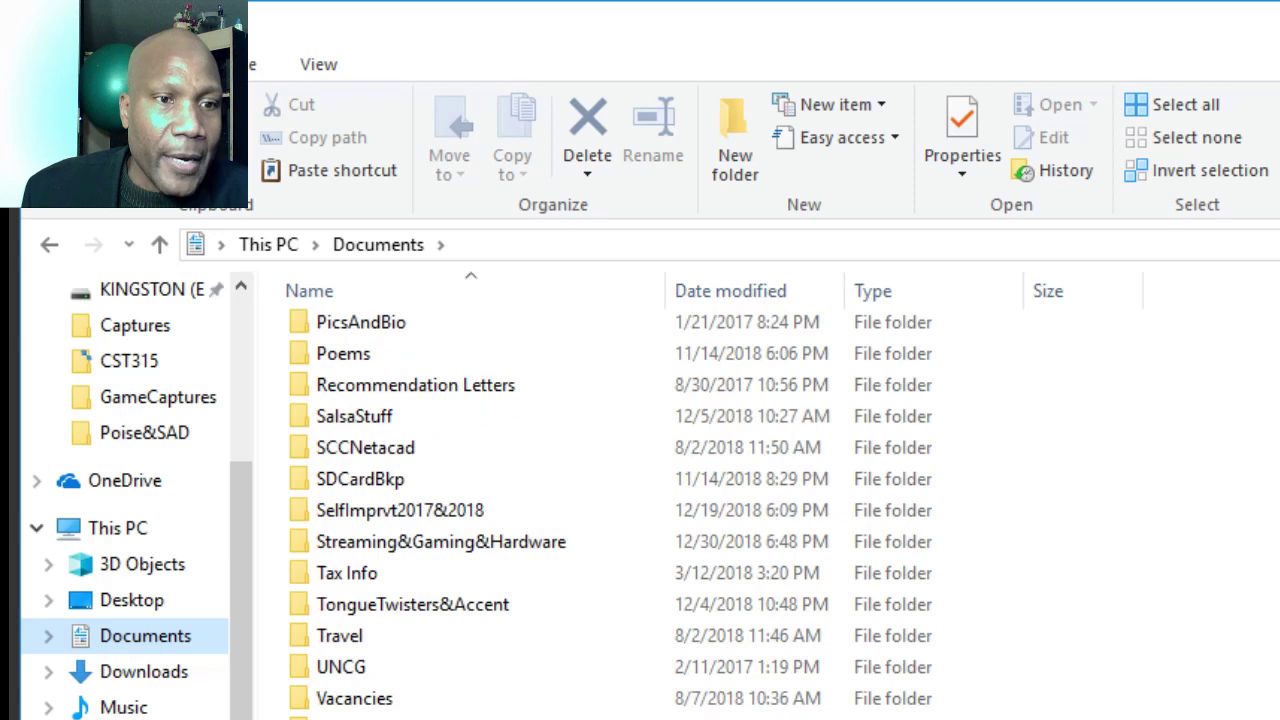
pyautogui.doubleClick(480, 718)
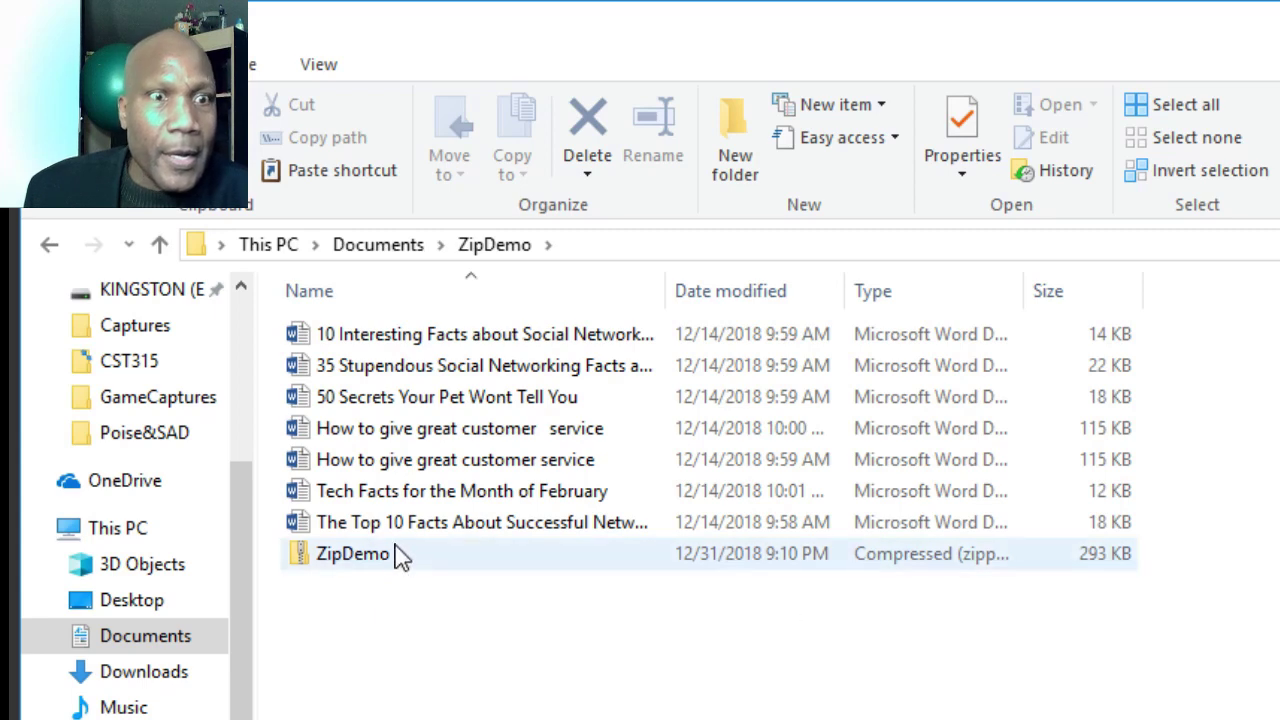
pyautogui.click(390, 556)
pyautogui.press('Delete')
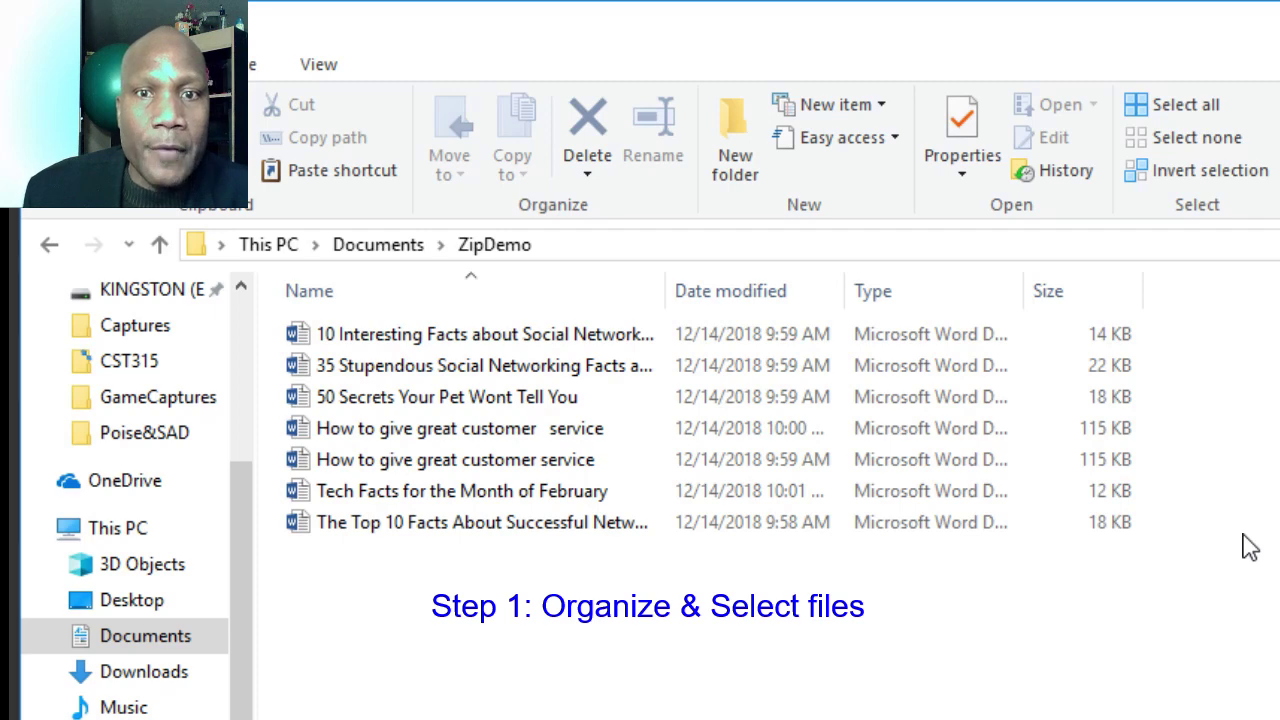
# Step: Select all seven Word documents in ZipDemo, finally using Ctrl+A
pyautogui.moveTo(1244, 534); pyautogui.dragTo(276, 345)
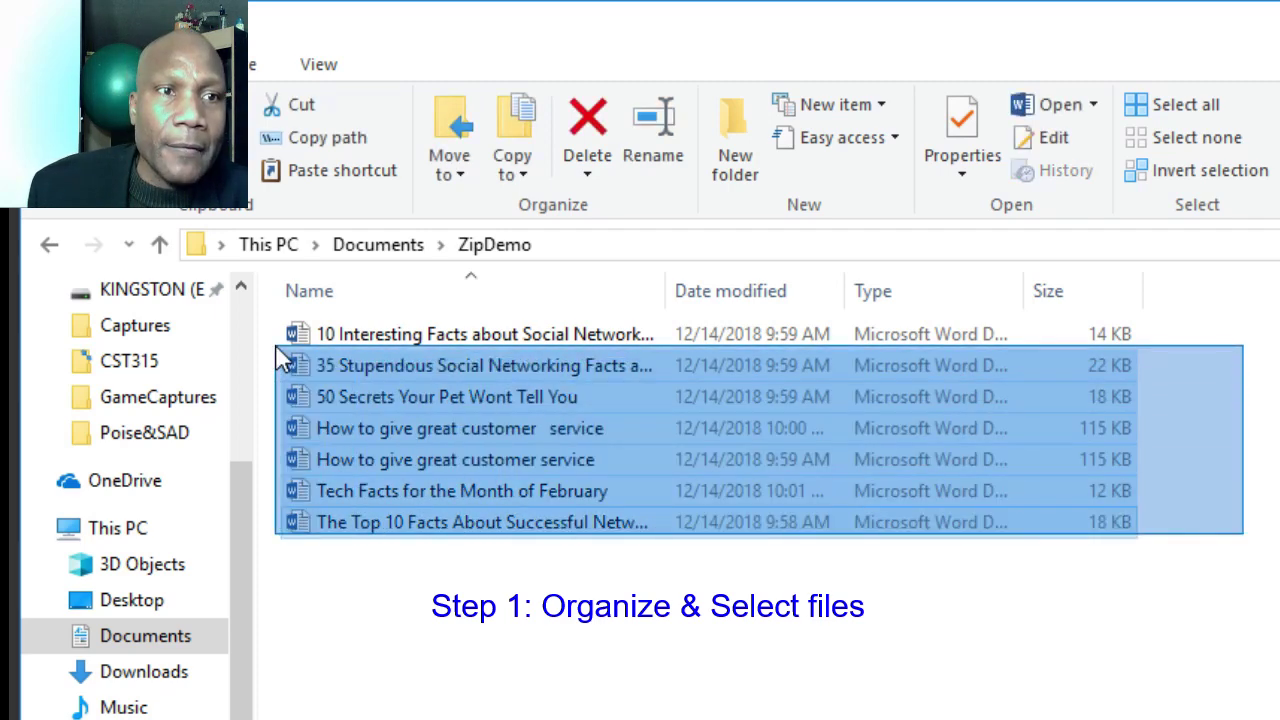
pyautogui.moveTo(275, 344); pyautogui.dragTo(272, 310)
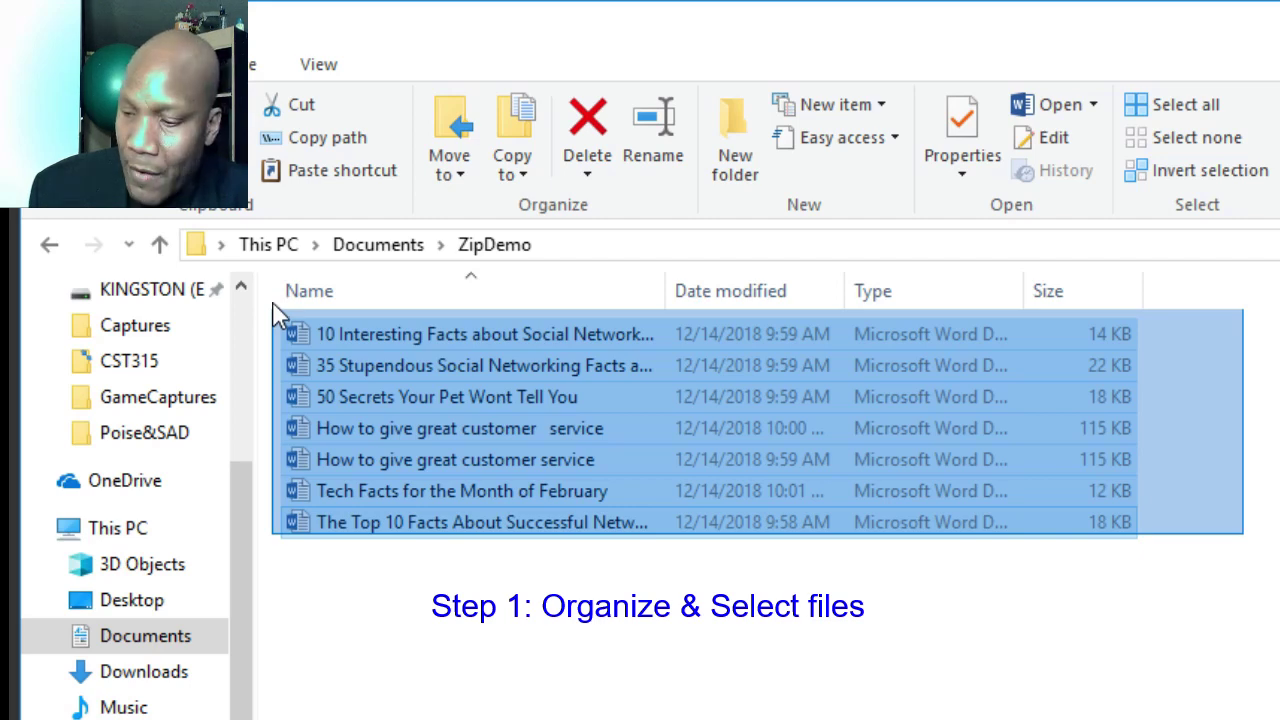
pyautogui.moveTo(278, 316); pyautogui.dragTo(277, 314)
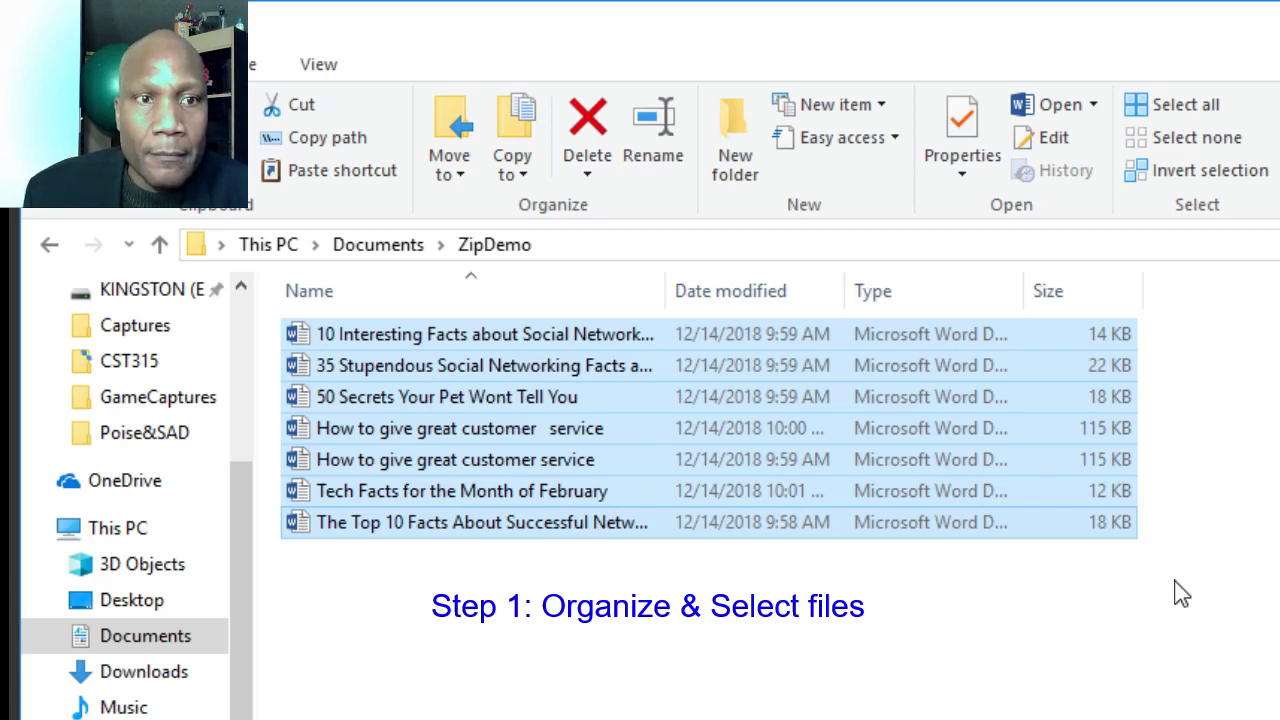
pyautogui.rightClick(977, 405)
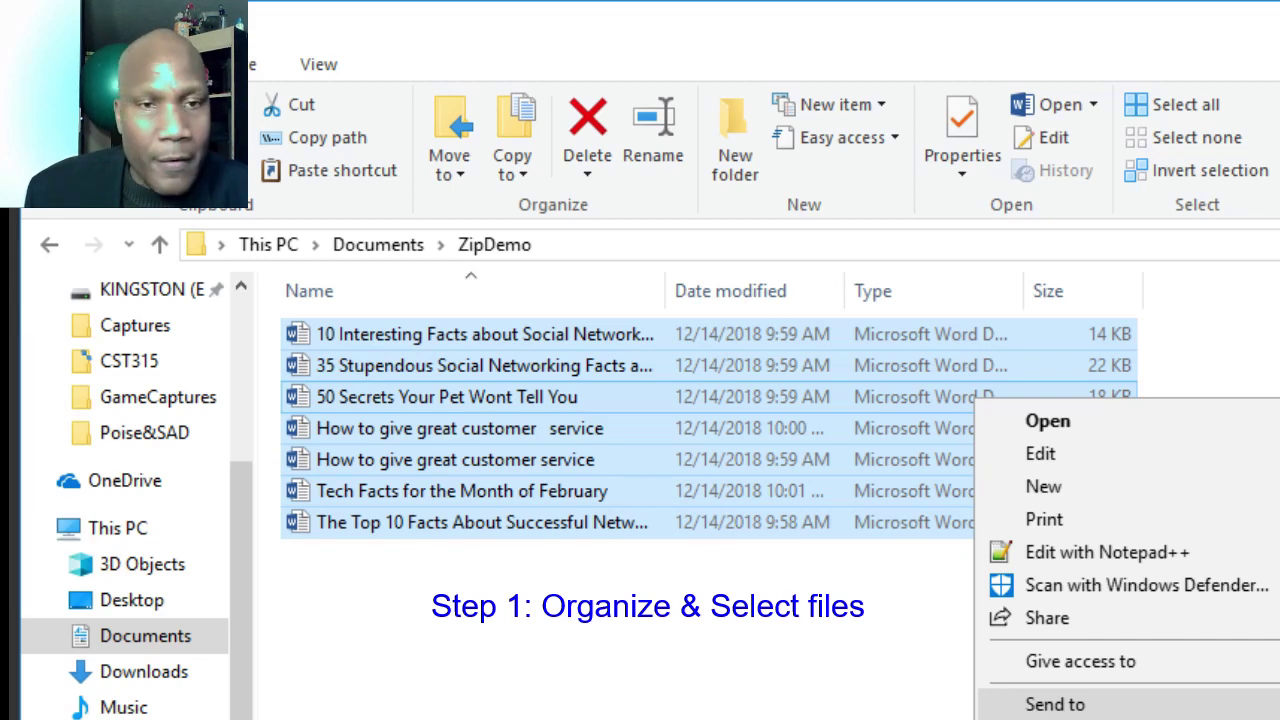
pyautogui.click(486, 705)
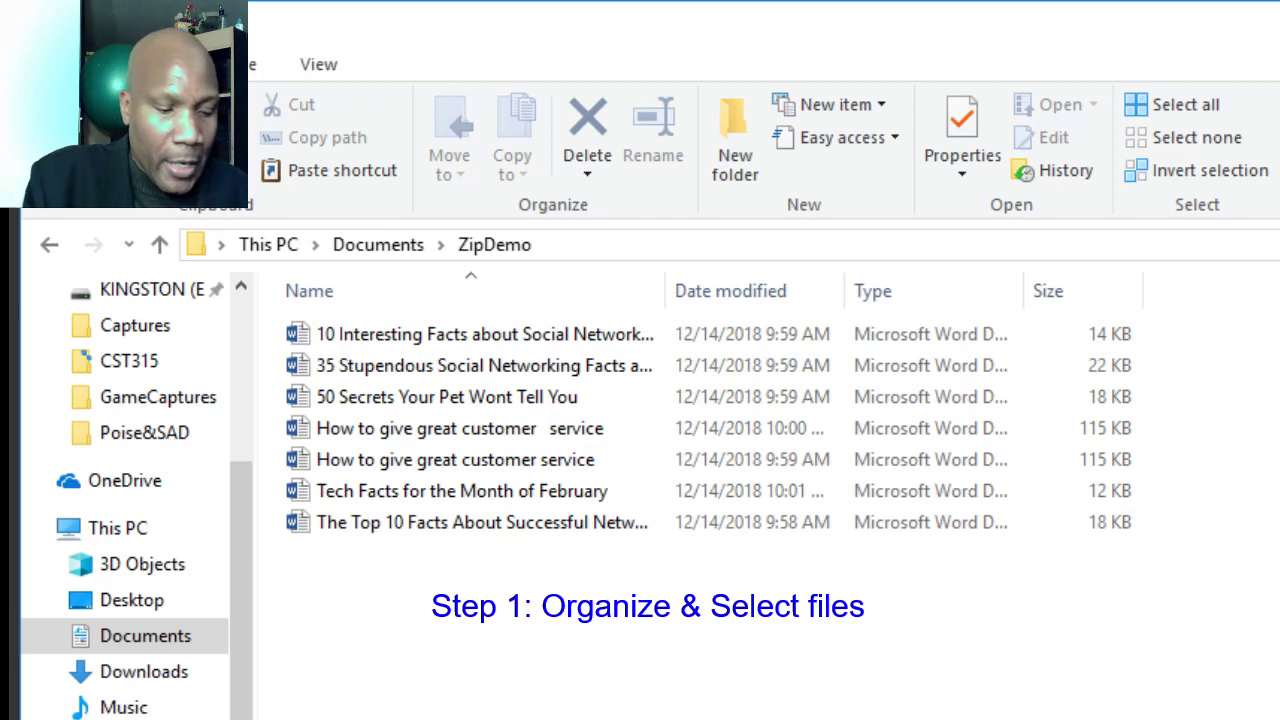
pyautogui.hotkey('ctrl', 'a')
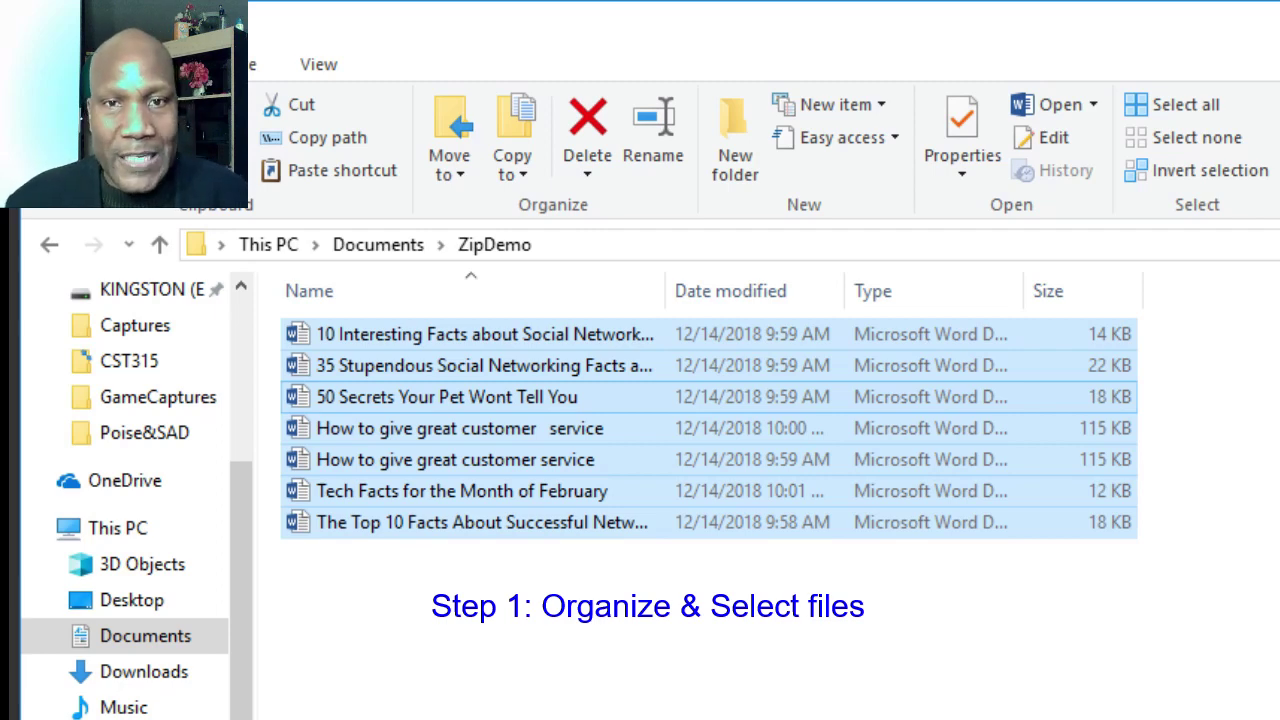
# Step: Send the seven documents to a compressed zip named 'How to give great customer service'
pyautogui.rightClick(816, 442)
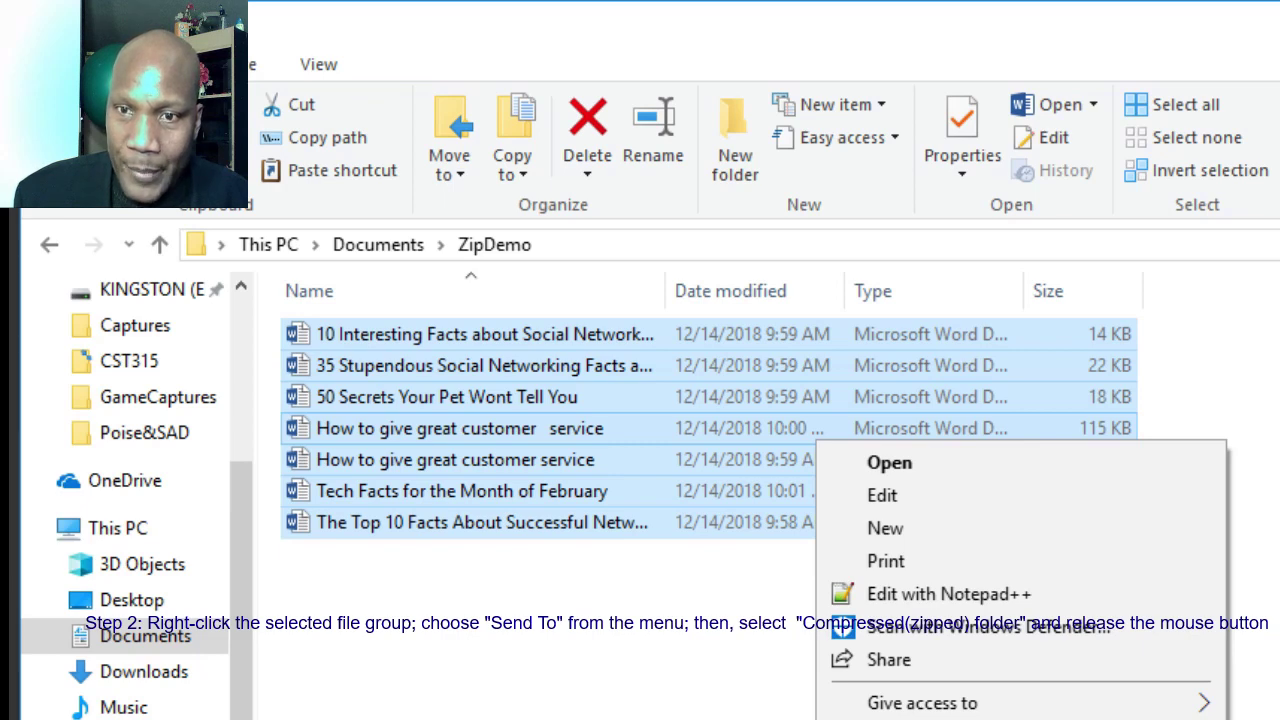
pyautogui.press('Return')
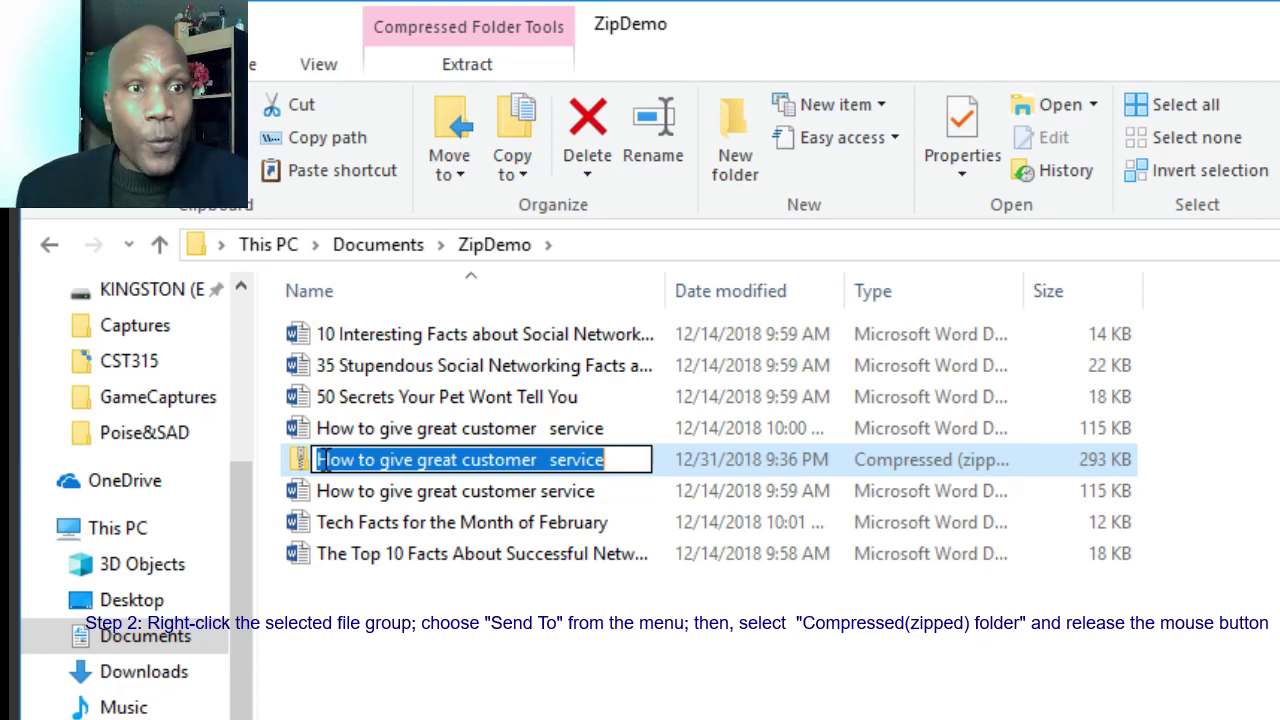
pyautogui.hotkey('ctrl', 'a')
pyautogui.press('End')
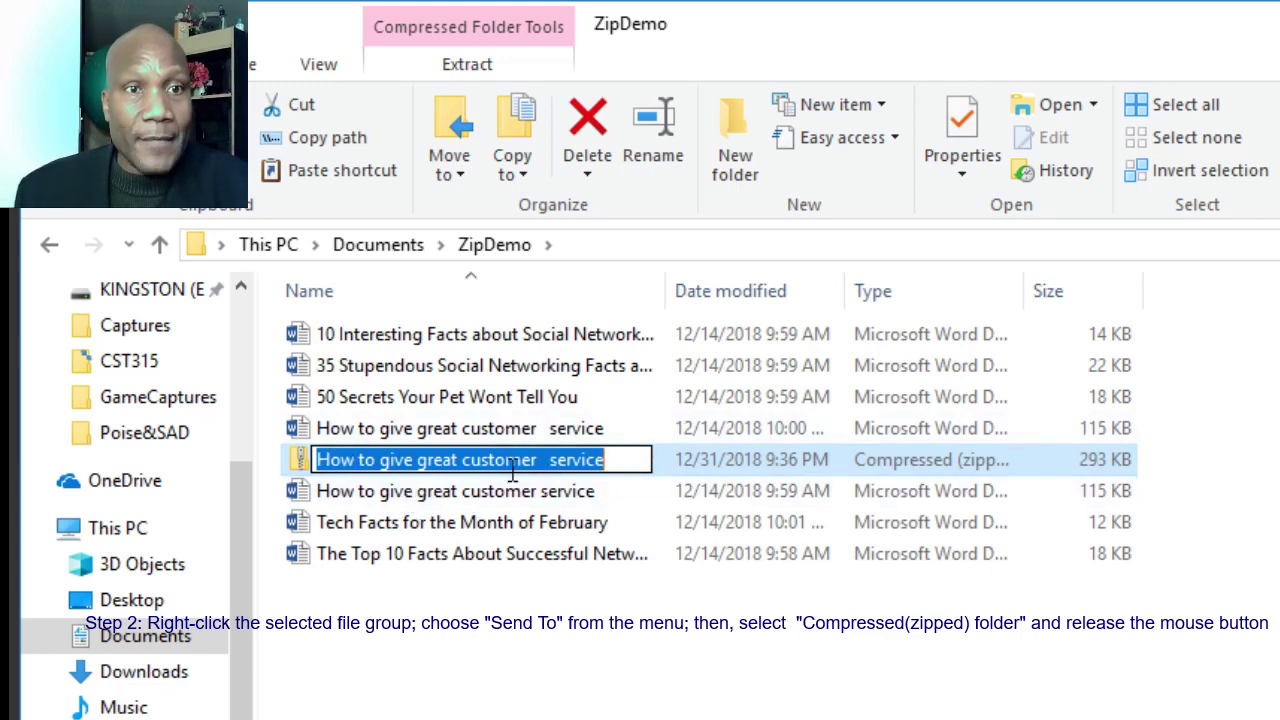
pyautogui.click(626, 660)
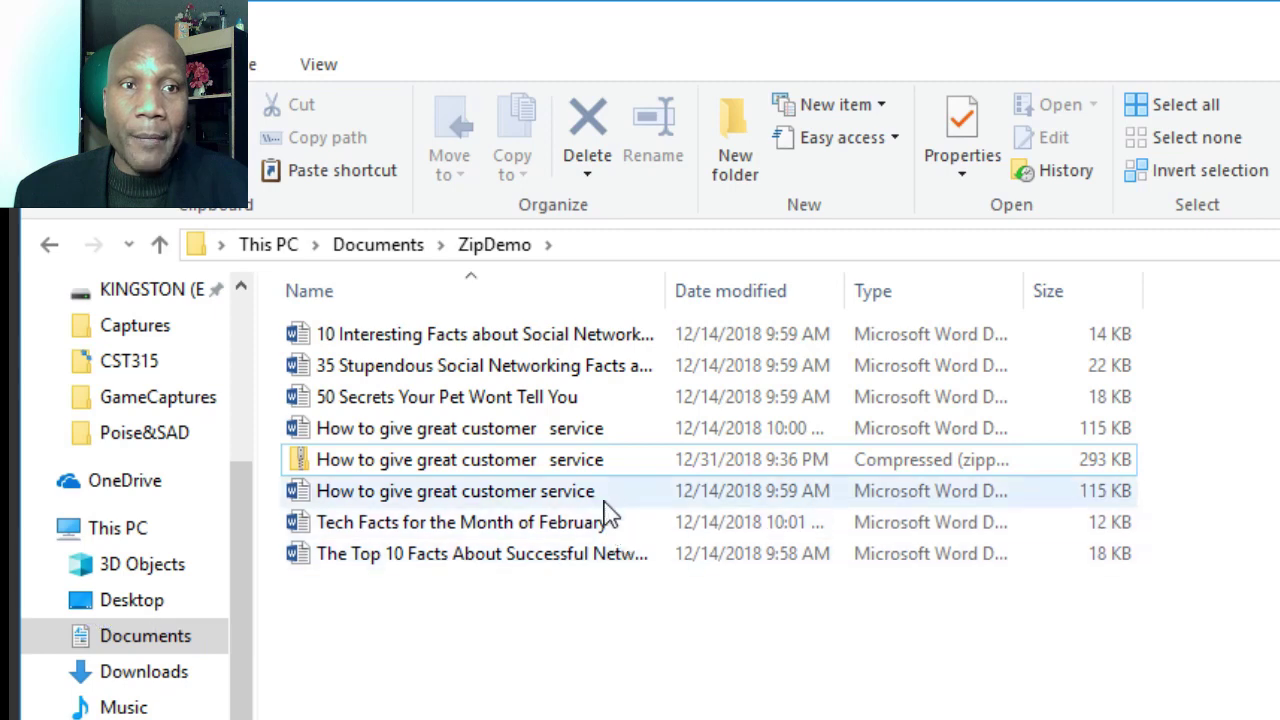
# Step: Rename the new 293 KB zip to ZipDemo, then switch over to Chrome
pyautogui.click(578, 463)
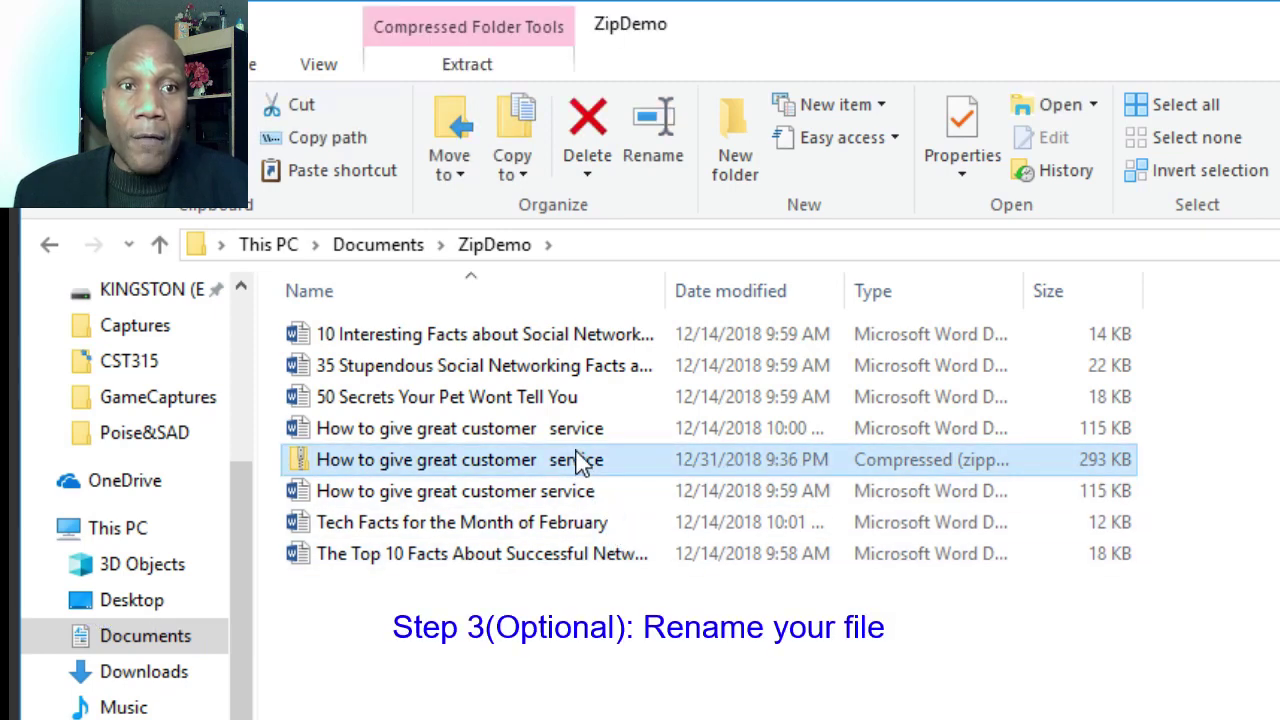
pyautogui.rightClick(578, 464)
pyautogui.press('Escape')
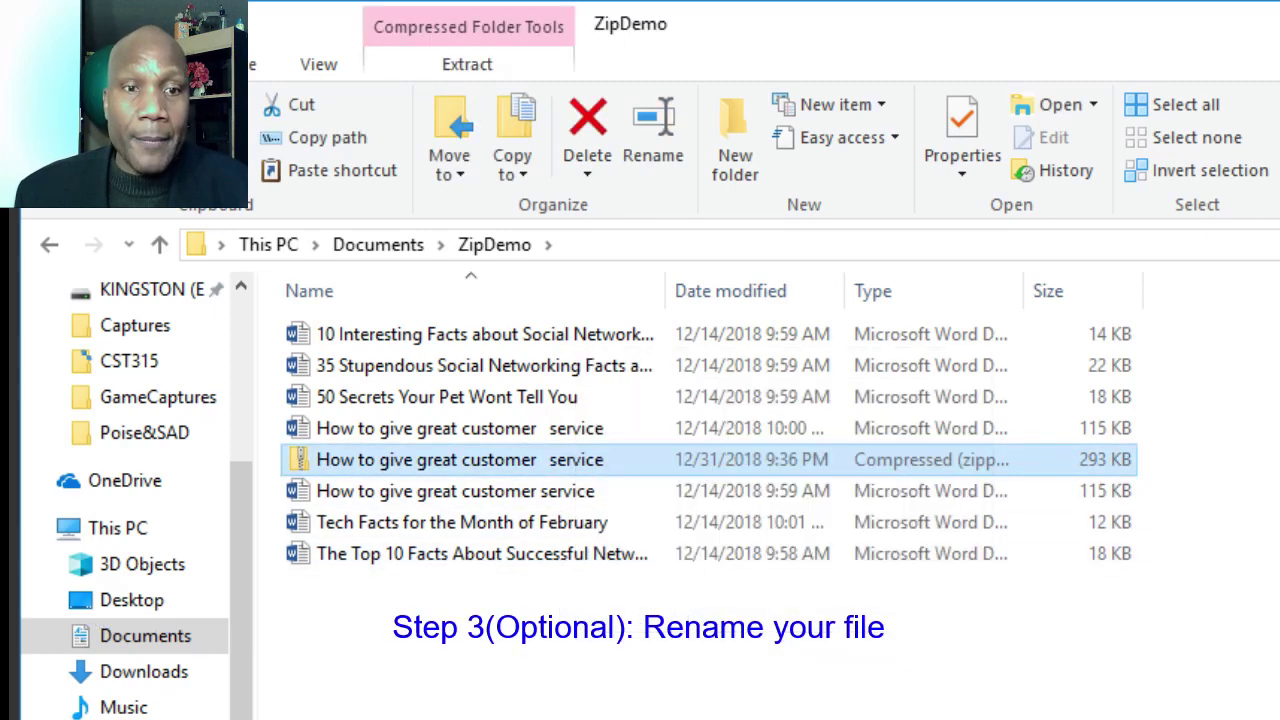
pyautogui.press('F2')
pyautogui.write('Z')
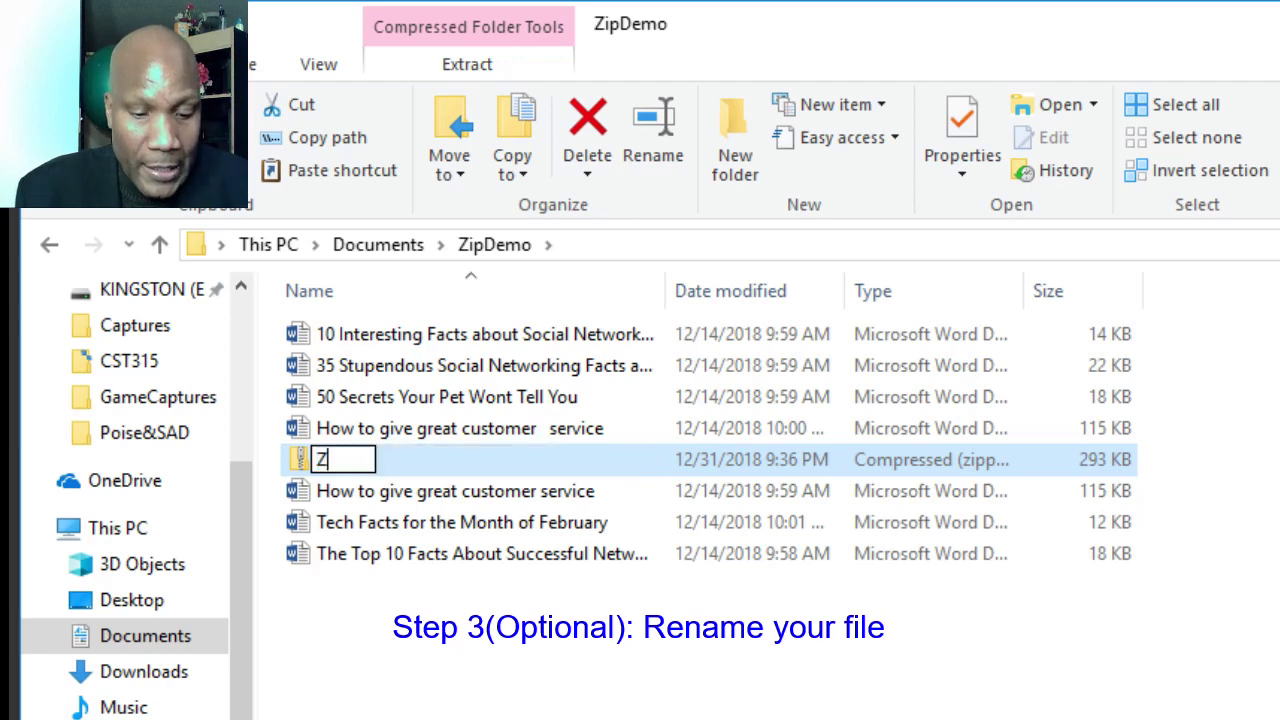
pyautogui.write('ipDemo')
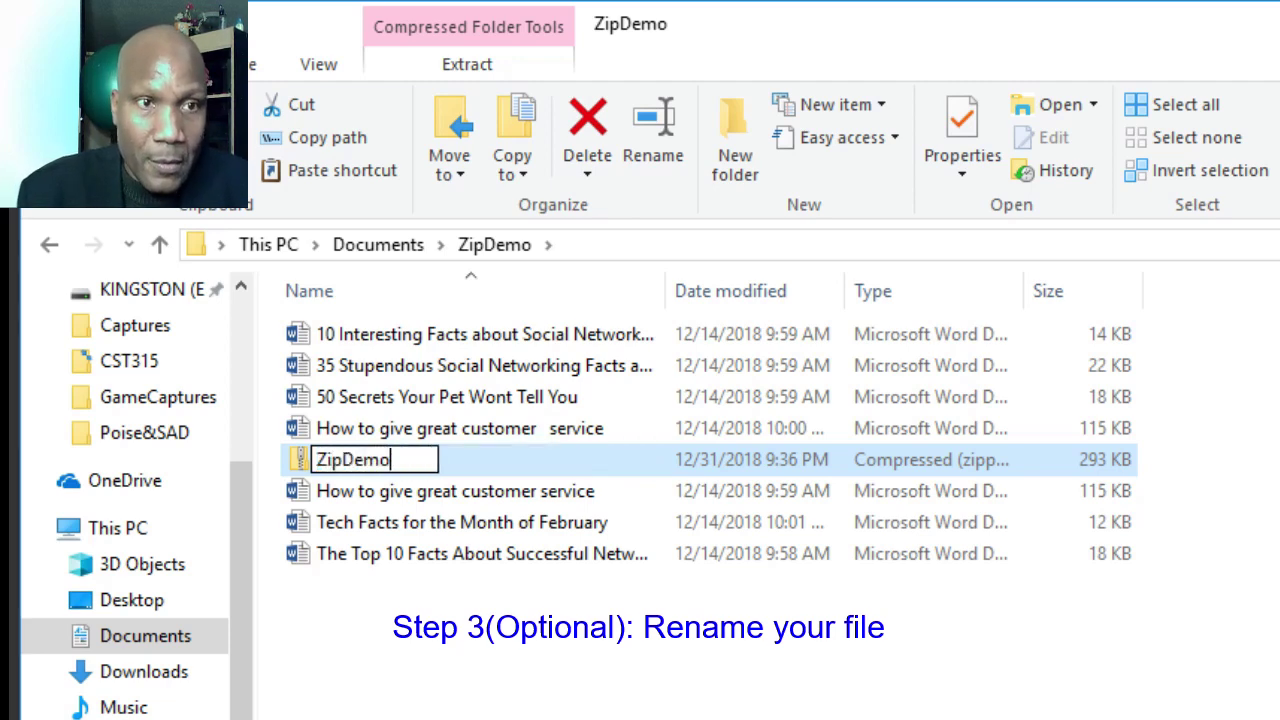
pyautogui.press('Return')
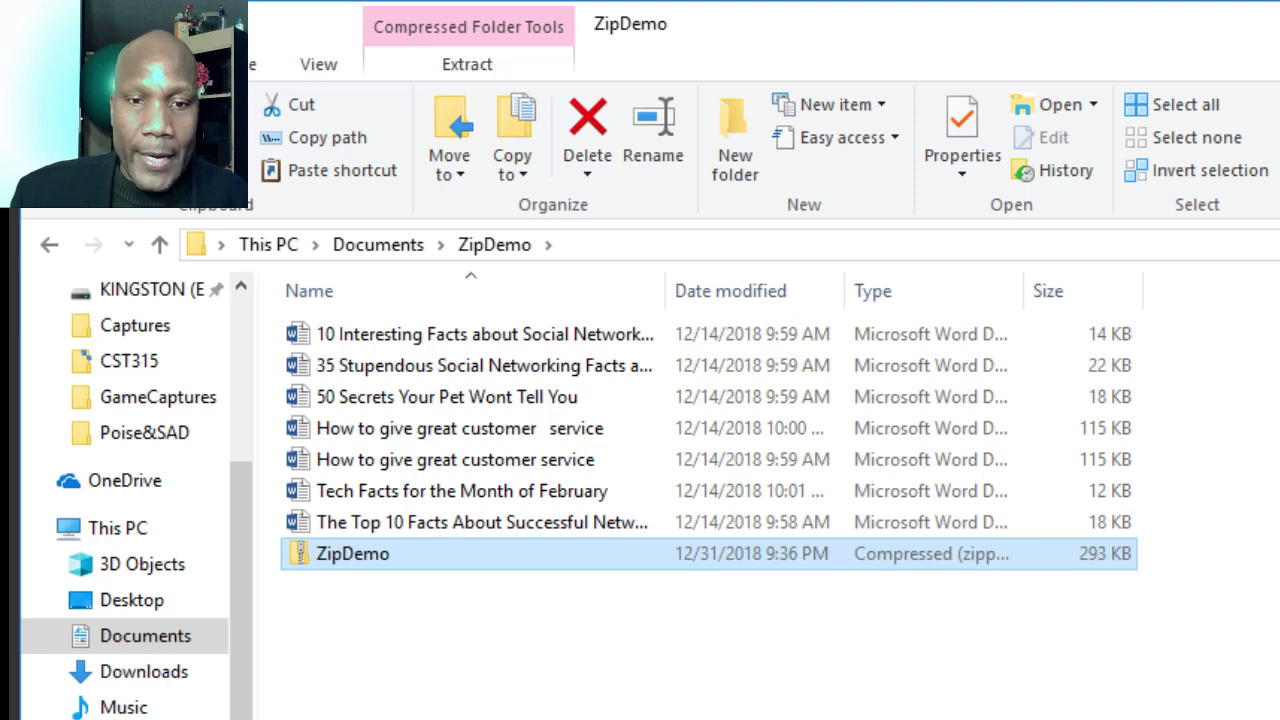
pyautogui.hotkey('alt', 'Tab')
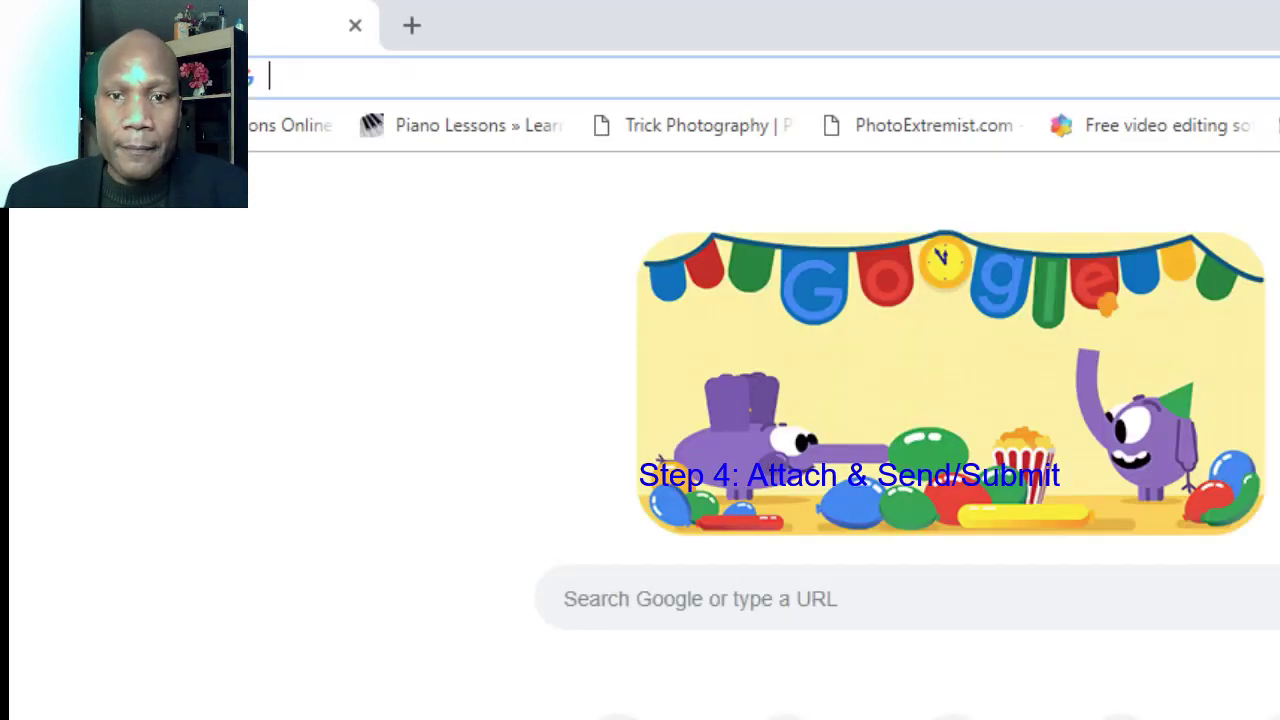
# Step: Load mail.google.com/mail/ and sign in with the account password
pyautogui.write('mail.google.com/mail/')
pyautogui.press('Return')
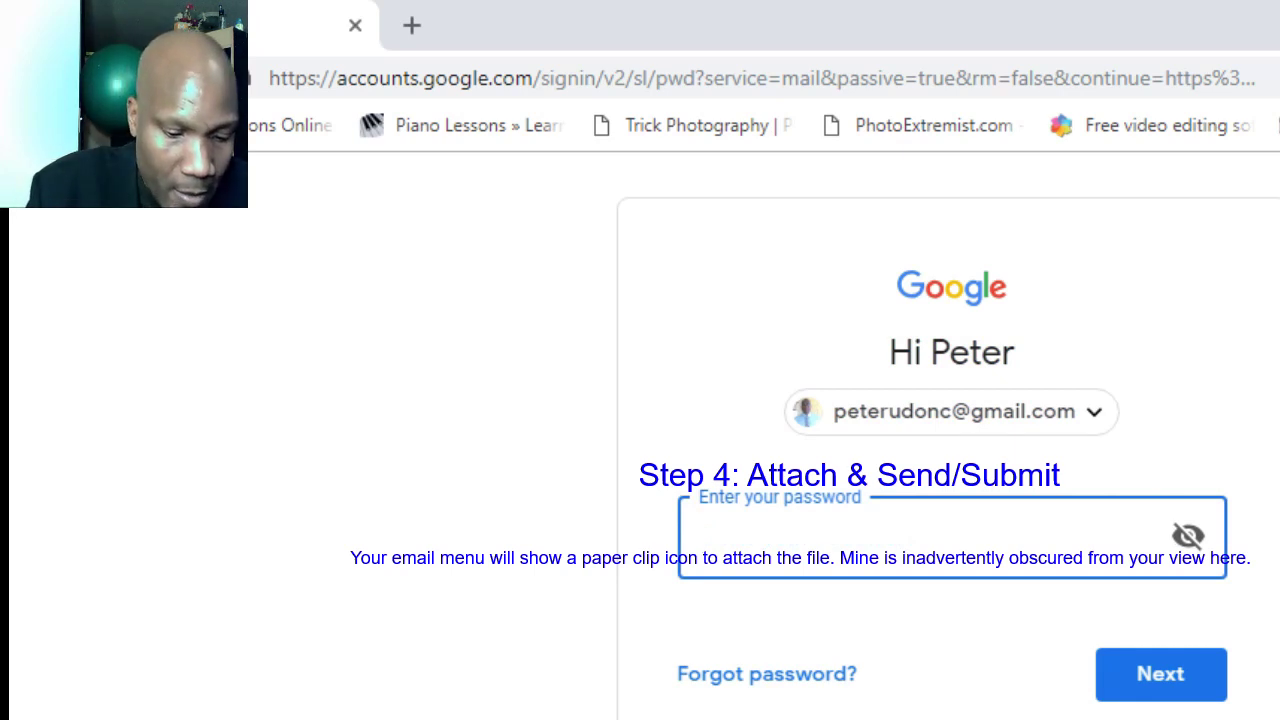
pyautogui.write('••••••••')
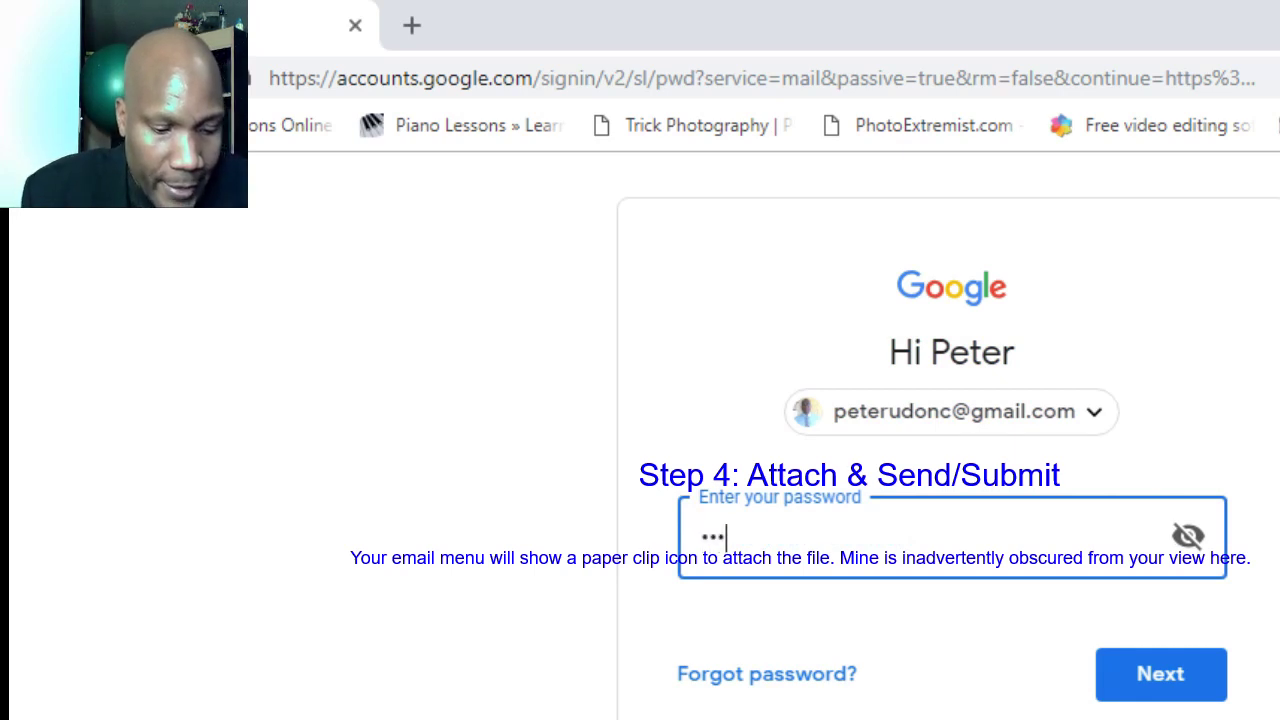
pyautogui.press('Return')
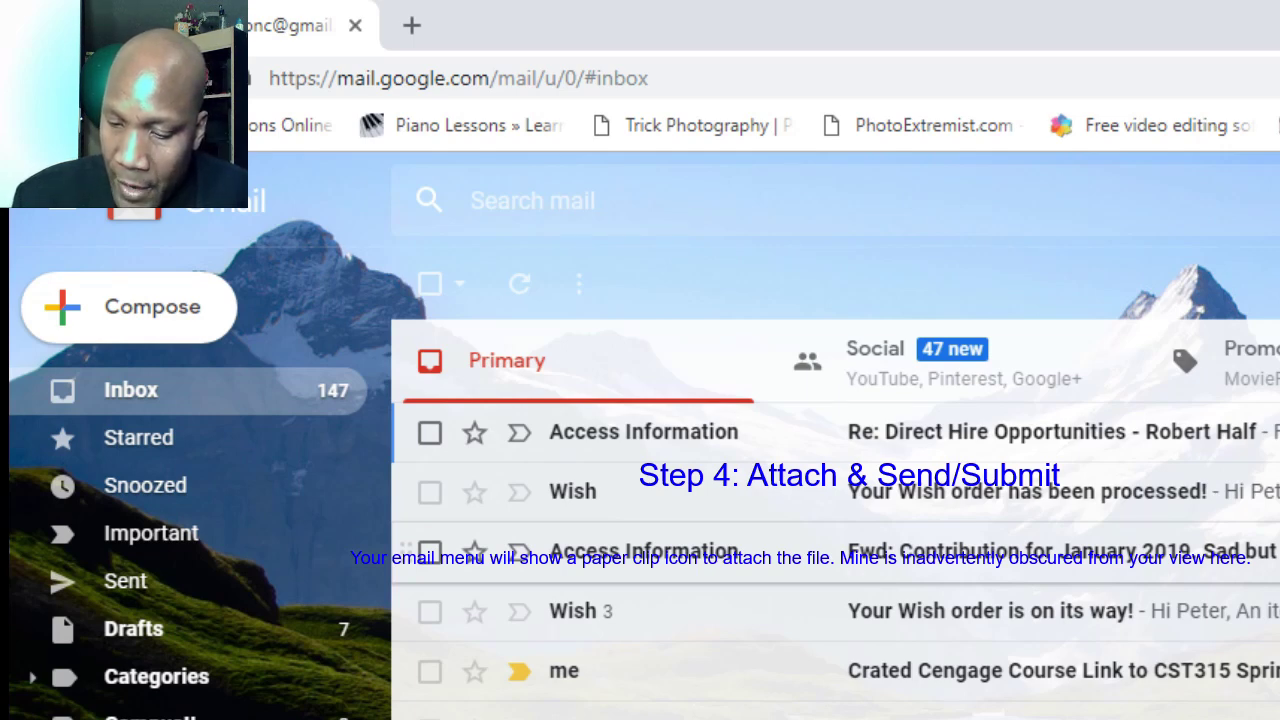
# Step: Zoom the Gmail page out to 67%, back up past 80%, then scroll to the inbox top
pyautogui.hotkey('ctrl', '-')
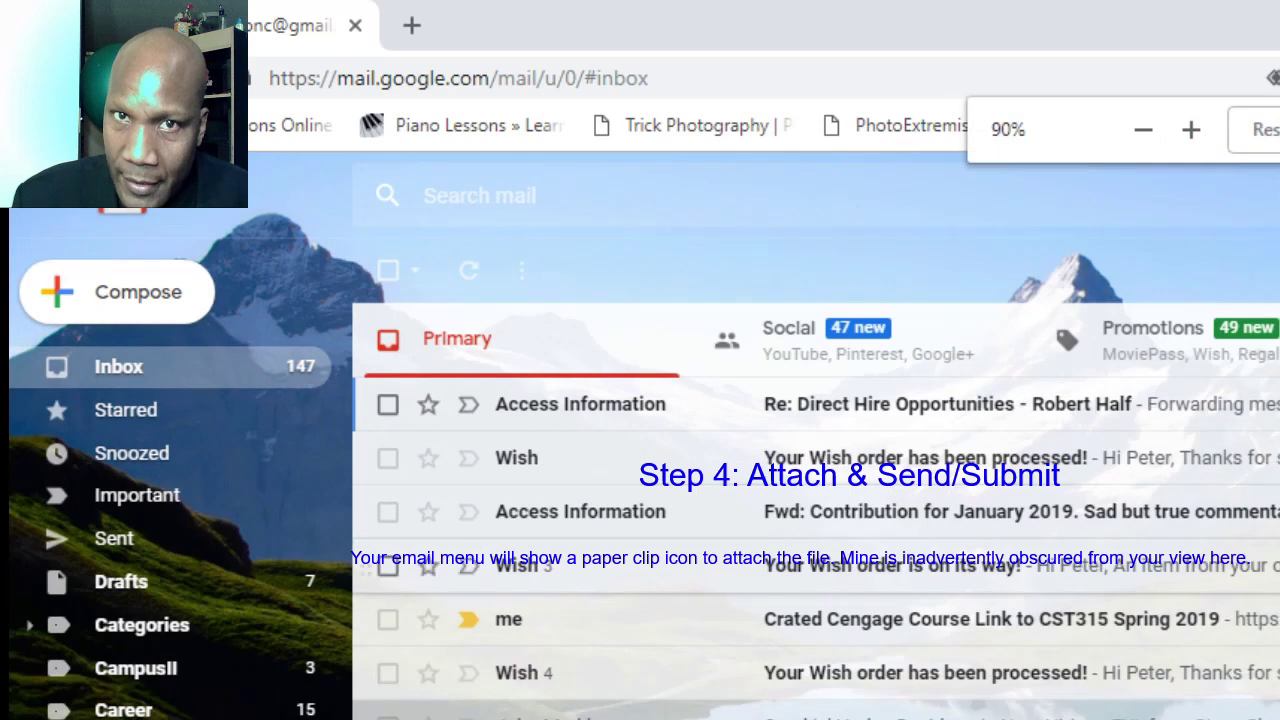
pyautogui.hotkey('ctrl', '-')
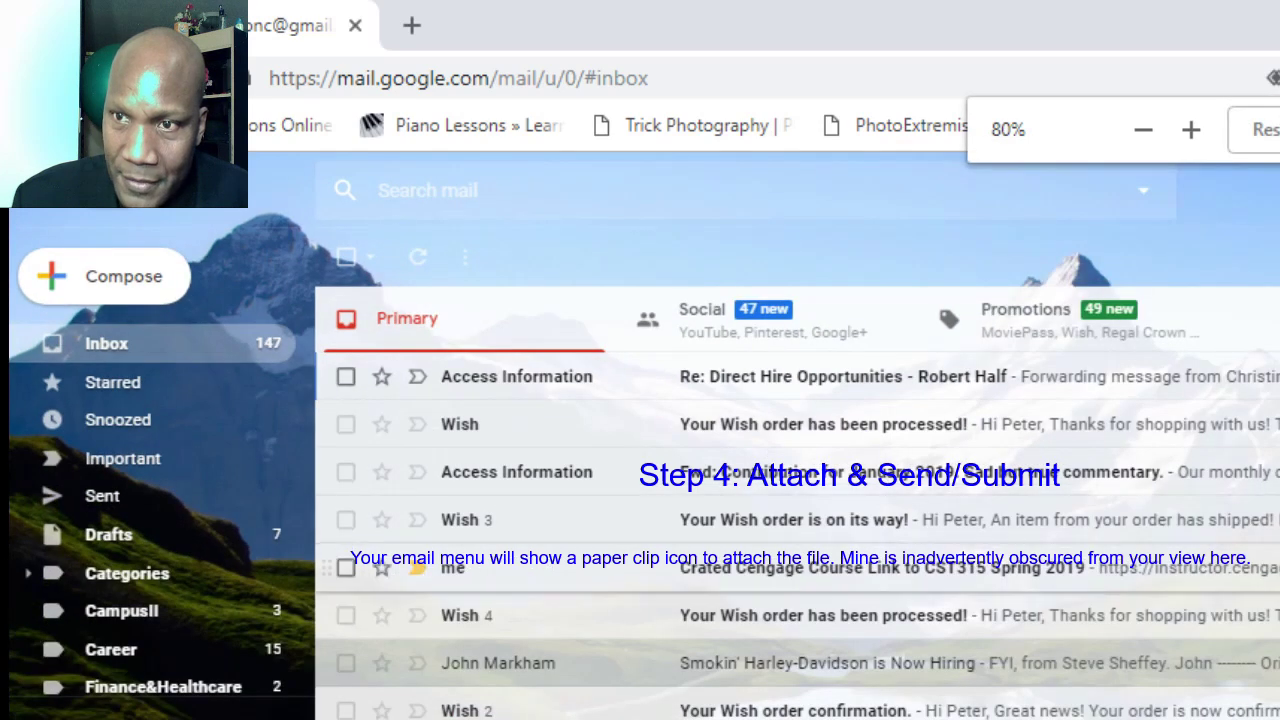
pyautogui.hotkey('ctrl', '-')
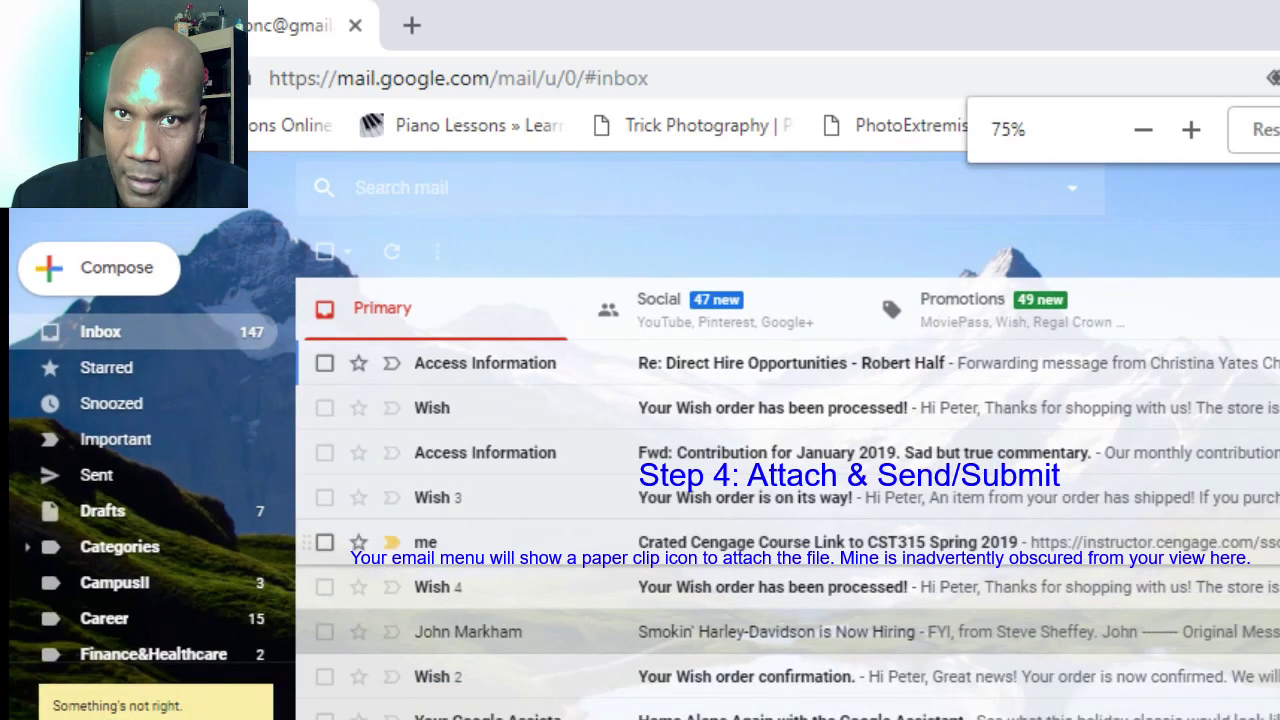
pyautogui.hotkey('ctrl', '-')
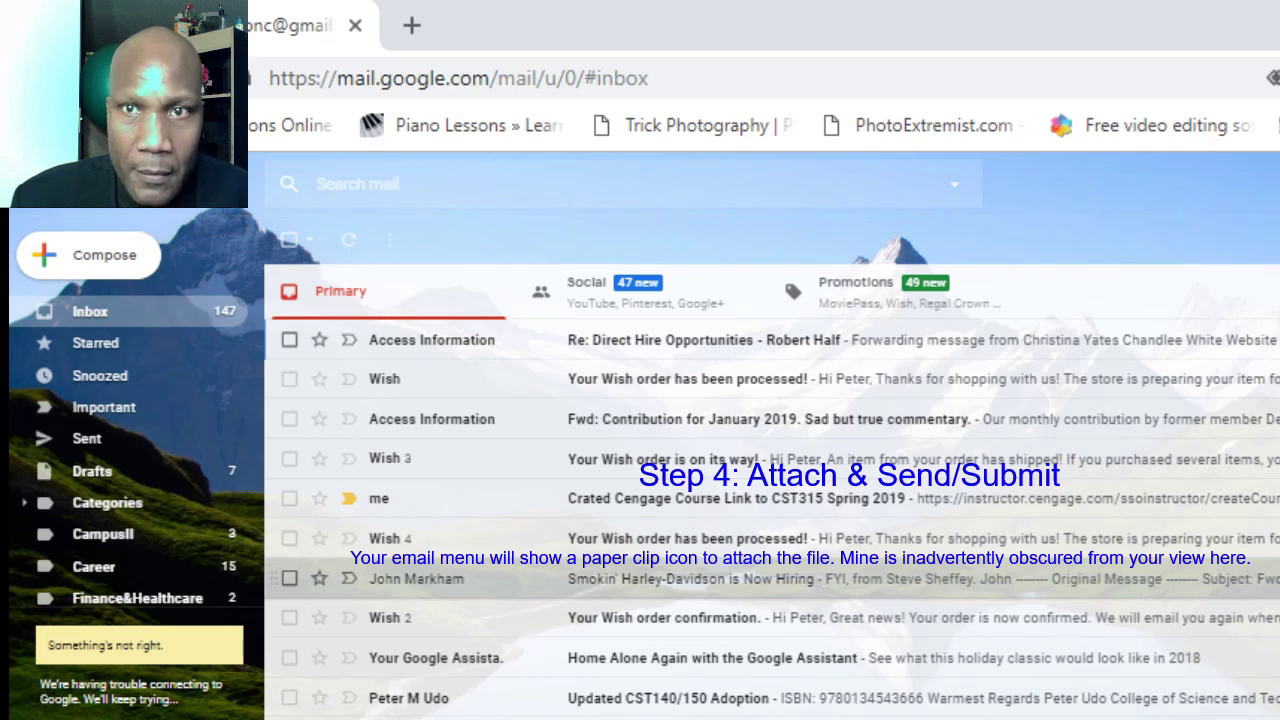
pyautogui.hotkey('ctrl', '+')
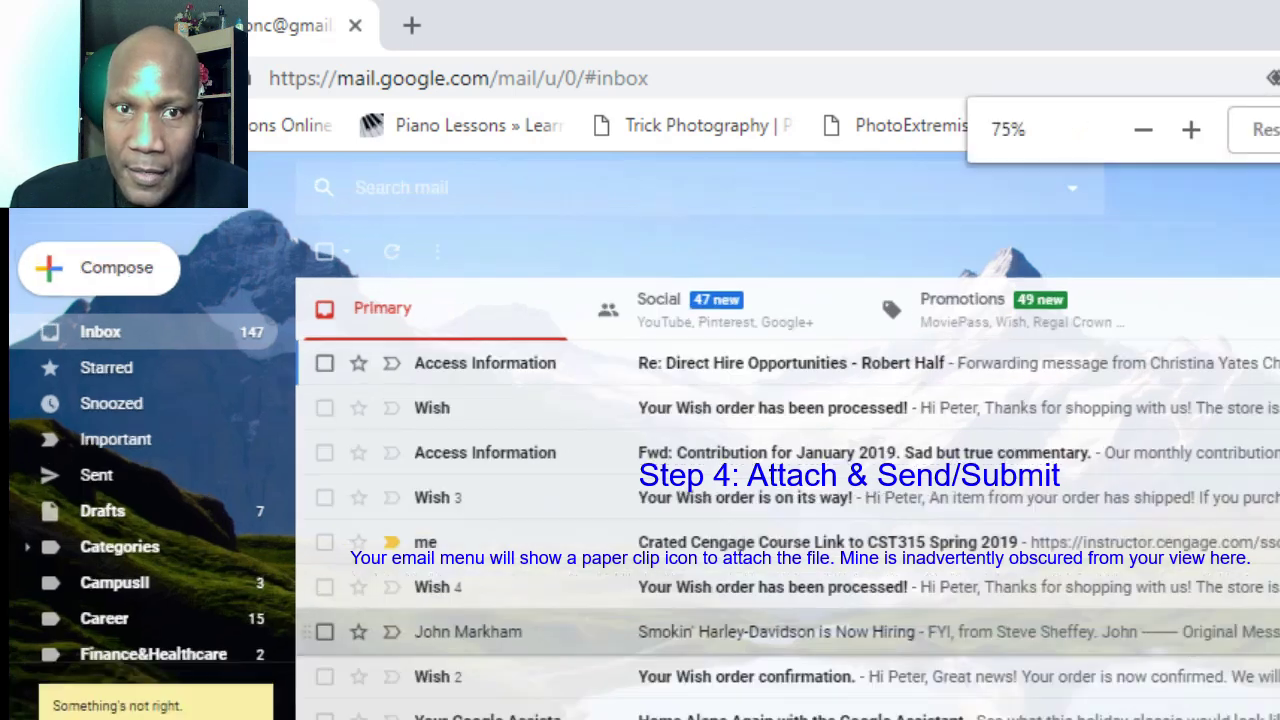
pyautogui.hotkey('ctrl', '+')
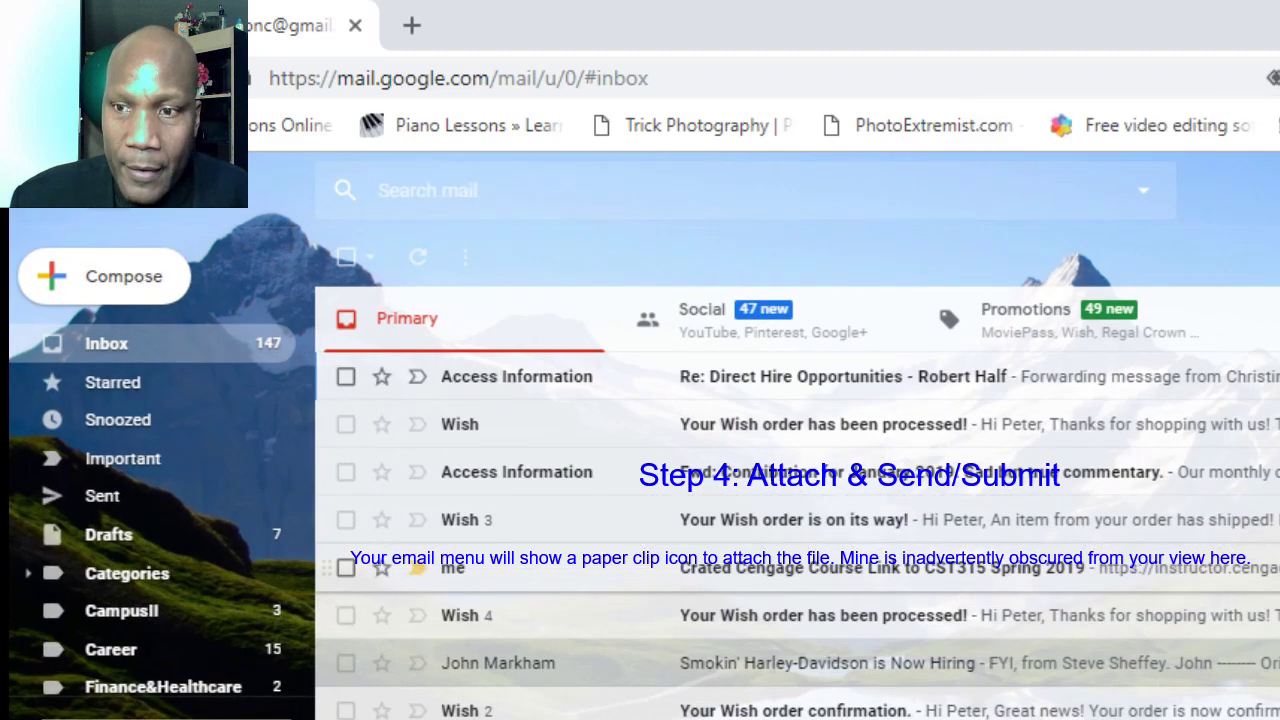
pyautogui.hotkey('ctrl', '+')
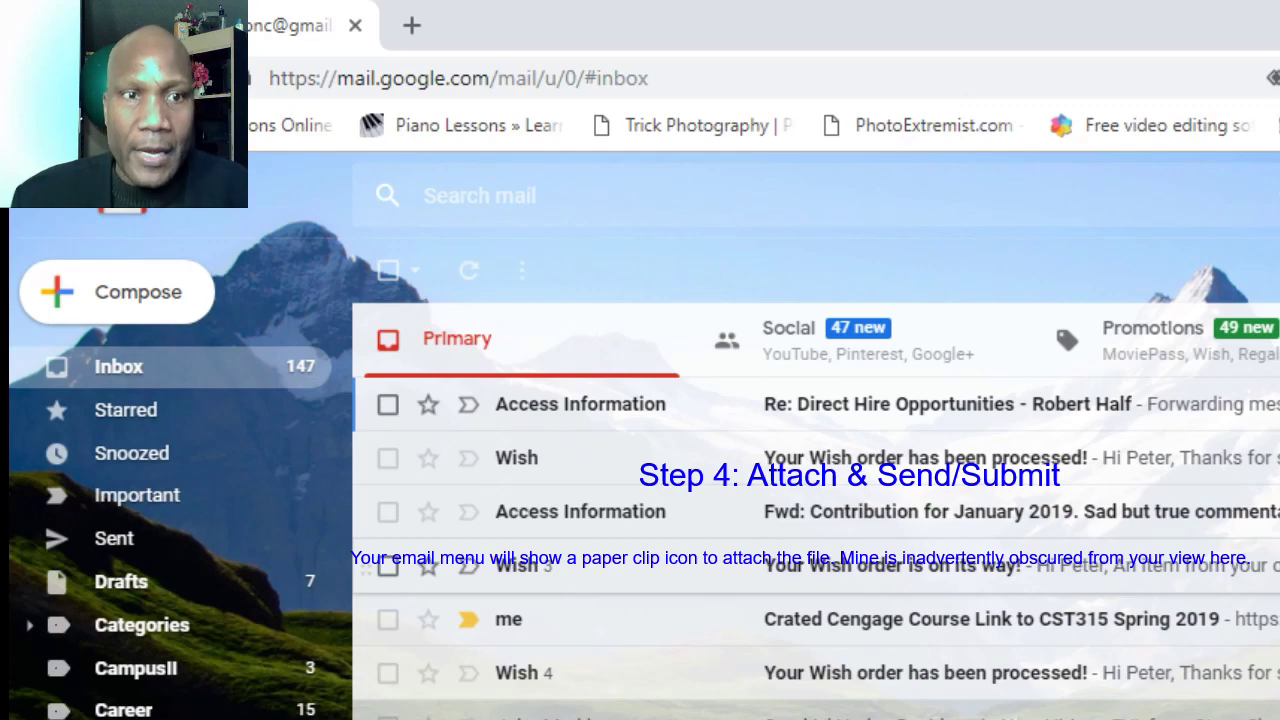
pyautogui.scroll(-10, 816, 510)
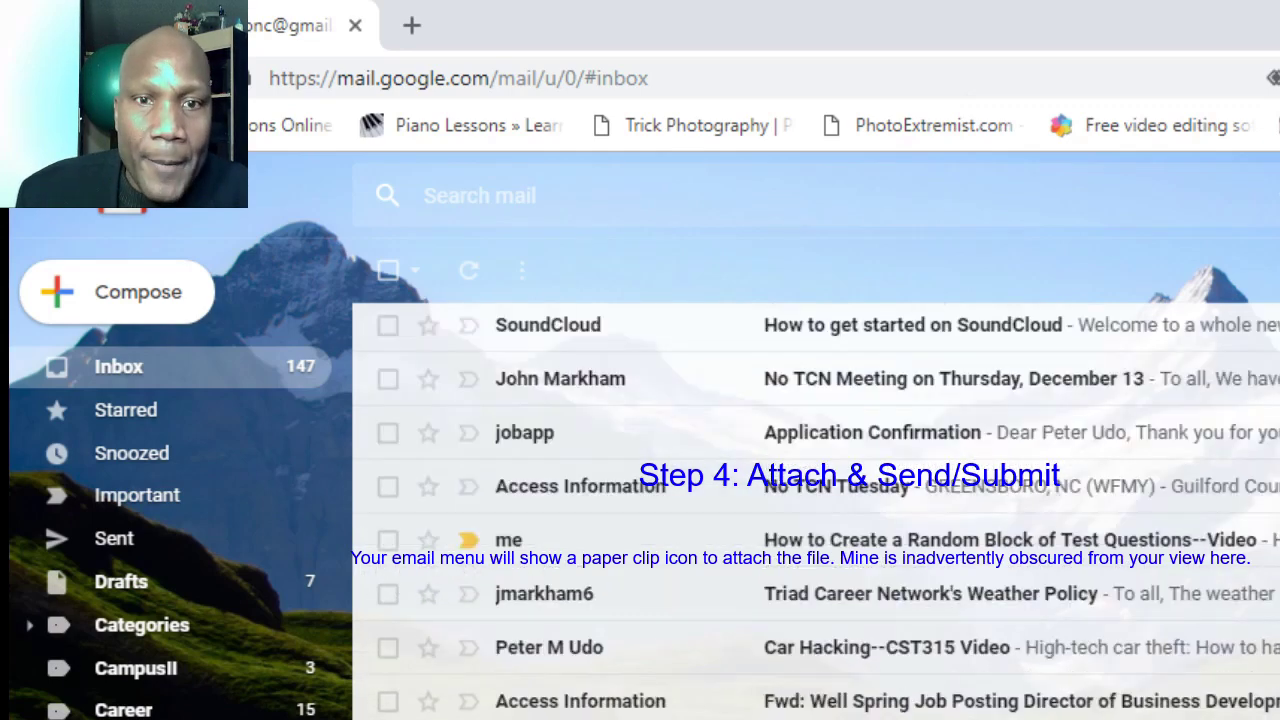
pyautogui.scroll(8, 816, 510)
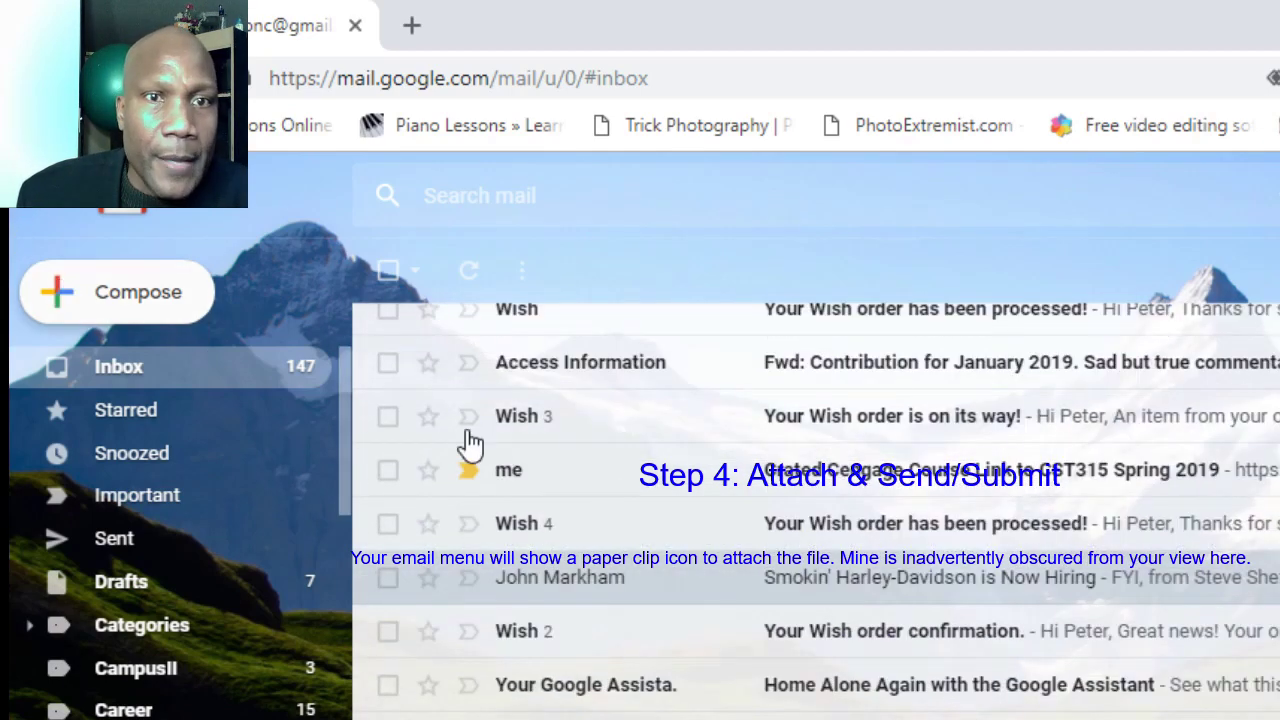
pyautogui.scroll(3, 640, 451)
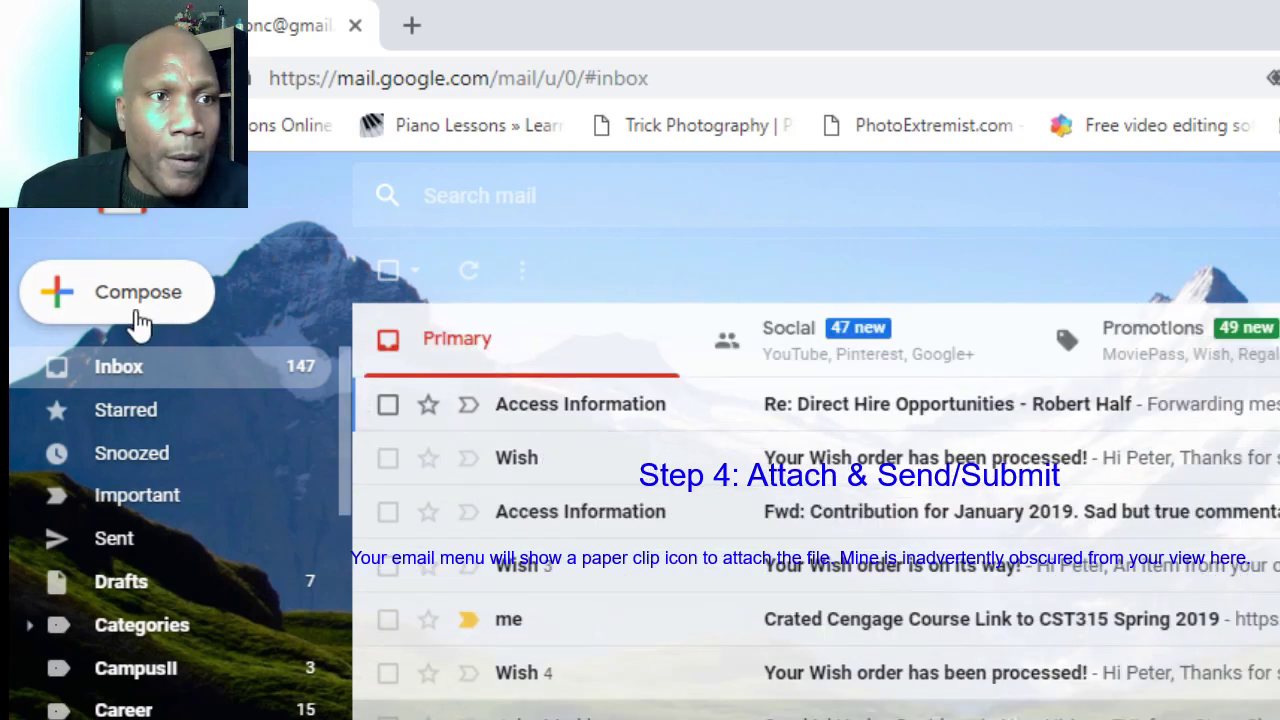
# Step: Compose a new message and delete the department and address lines from its signature
pyautogui.click(190, 305)
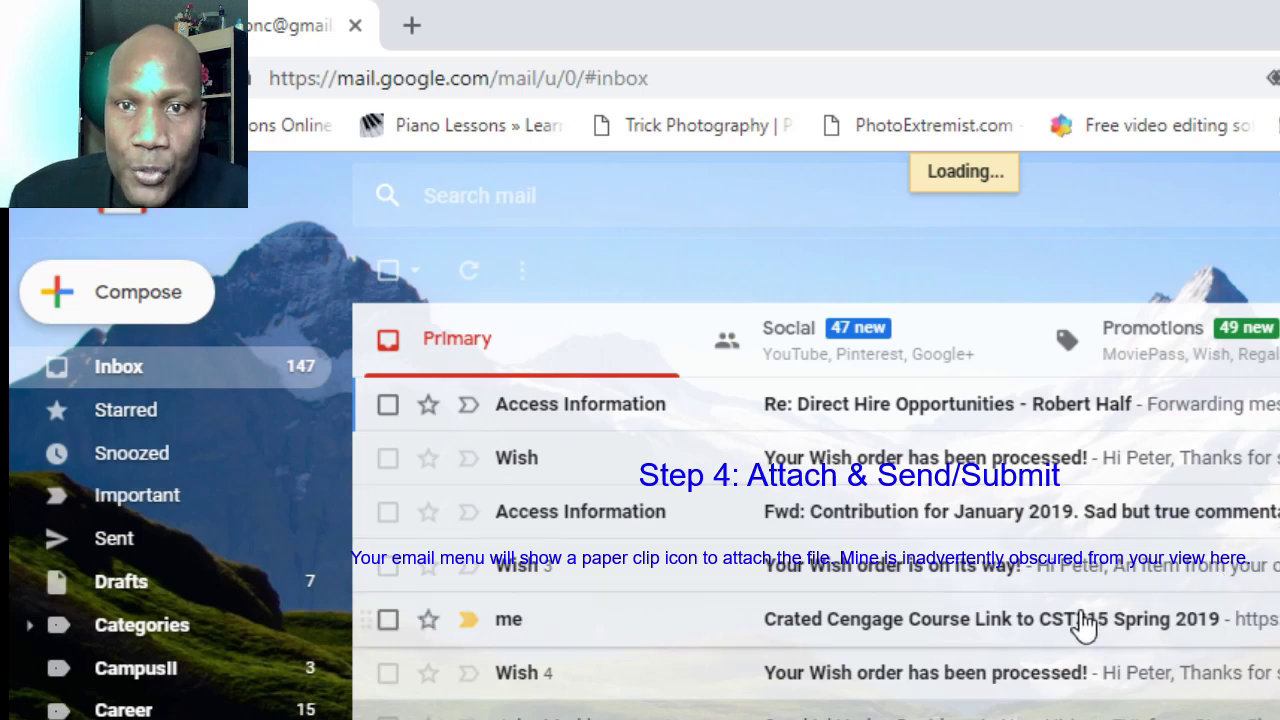
pyautogui.click(94, 280)
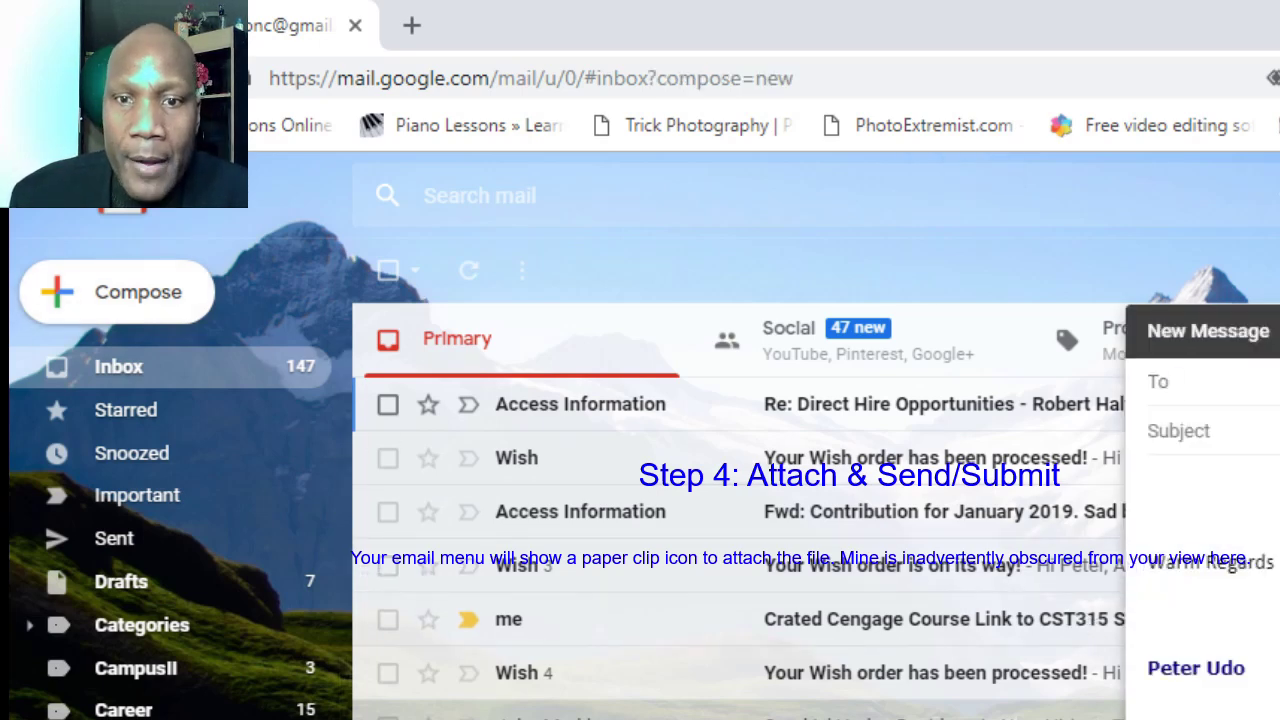
pyautogui.scroll(-2, 1210, 560)
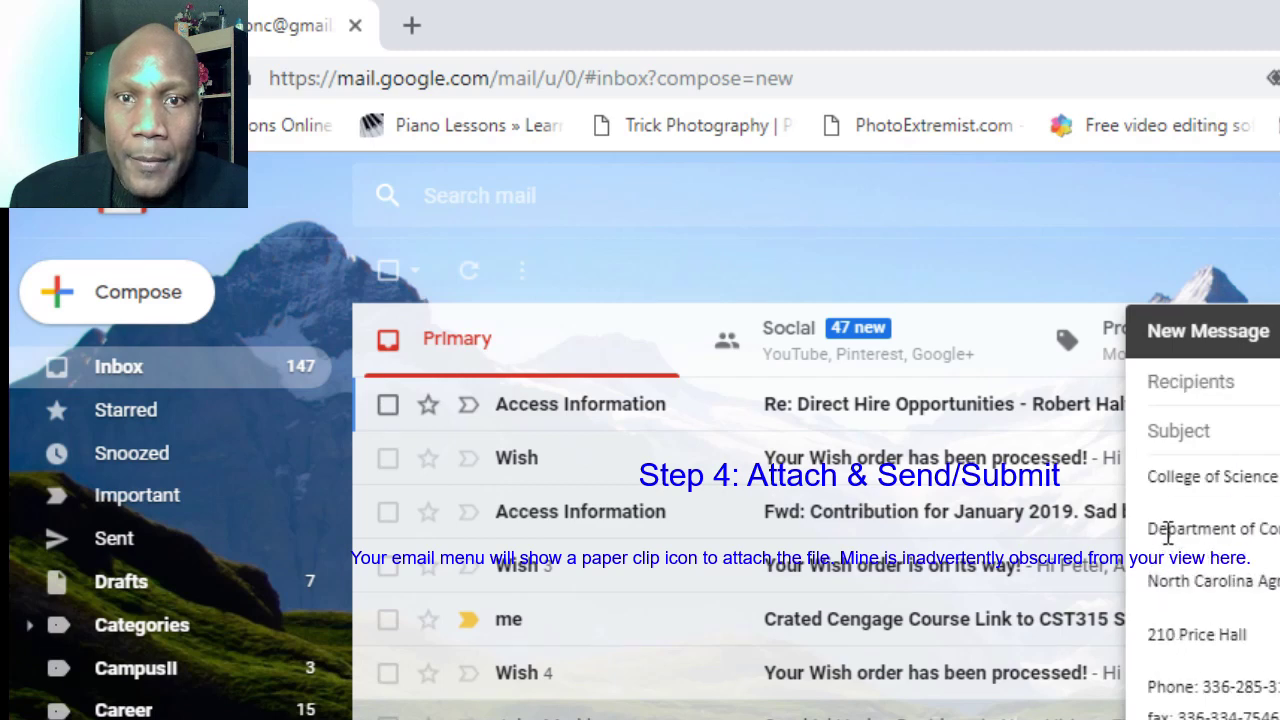
pyautogui.moveTo(1167, 528); pyautogui.dragTo(1240, 712)
pyautogui.press('BackSpace')
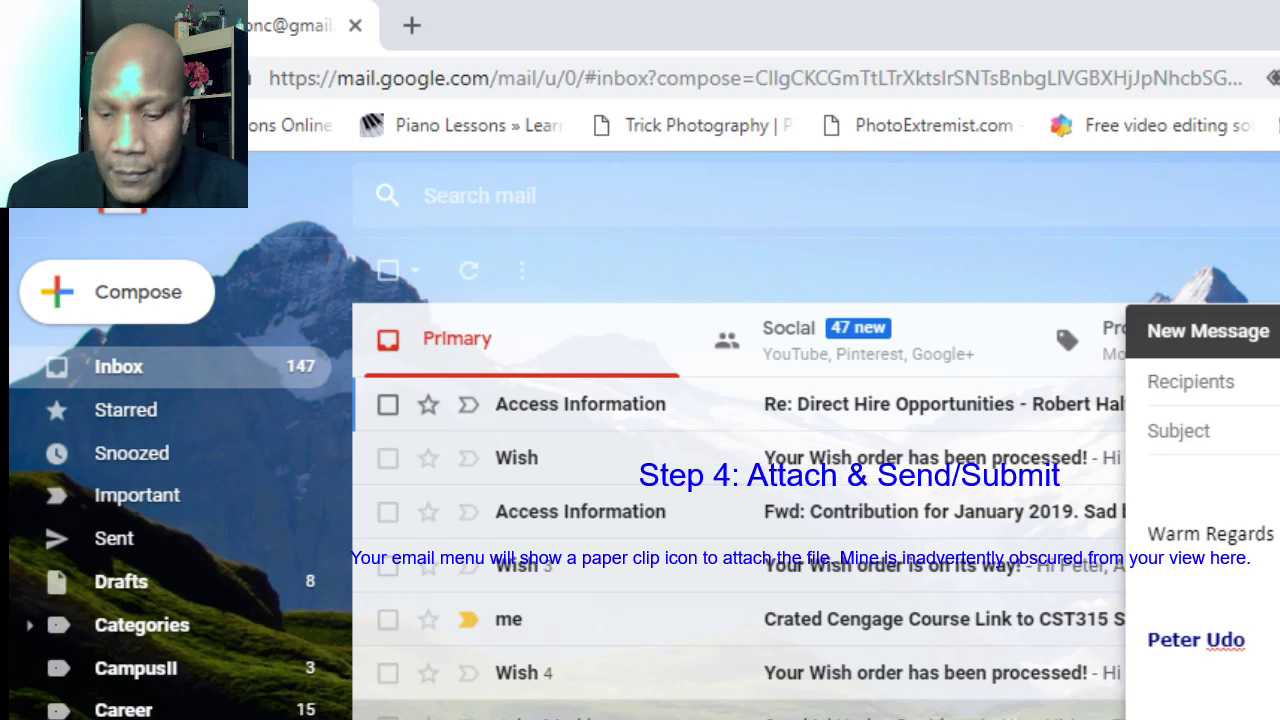
pyautogui.press('Return')
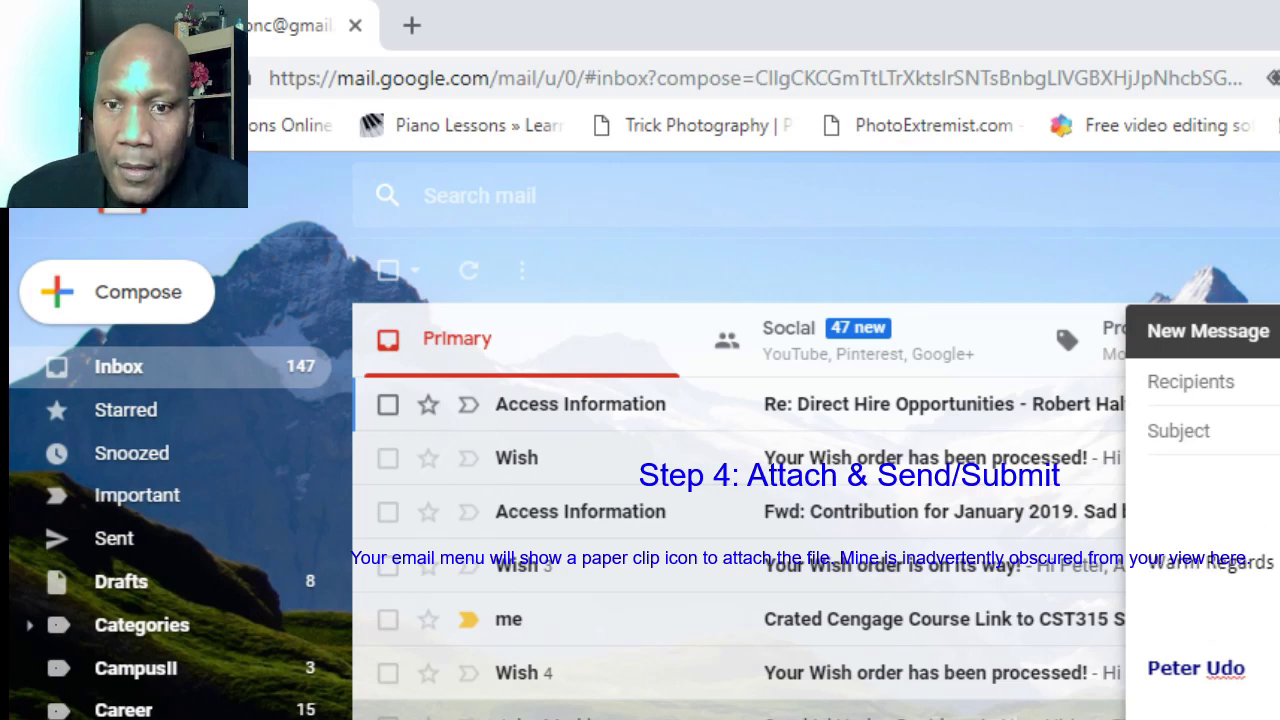
# Step: Address the message to the suggested contact and give it the subject ZipDemo
pyautogui.press('BackSpace')
pyautogui.press('Return')
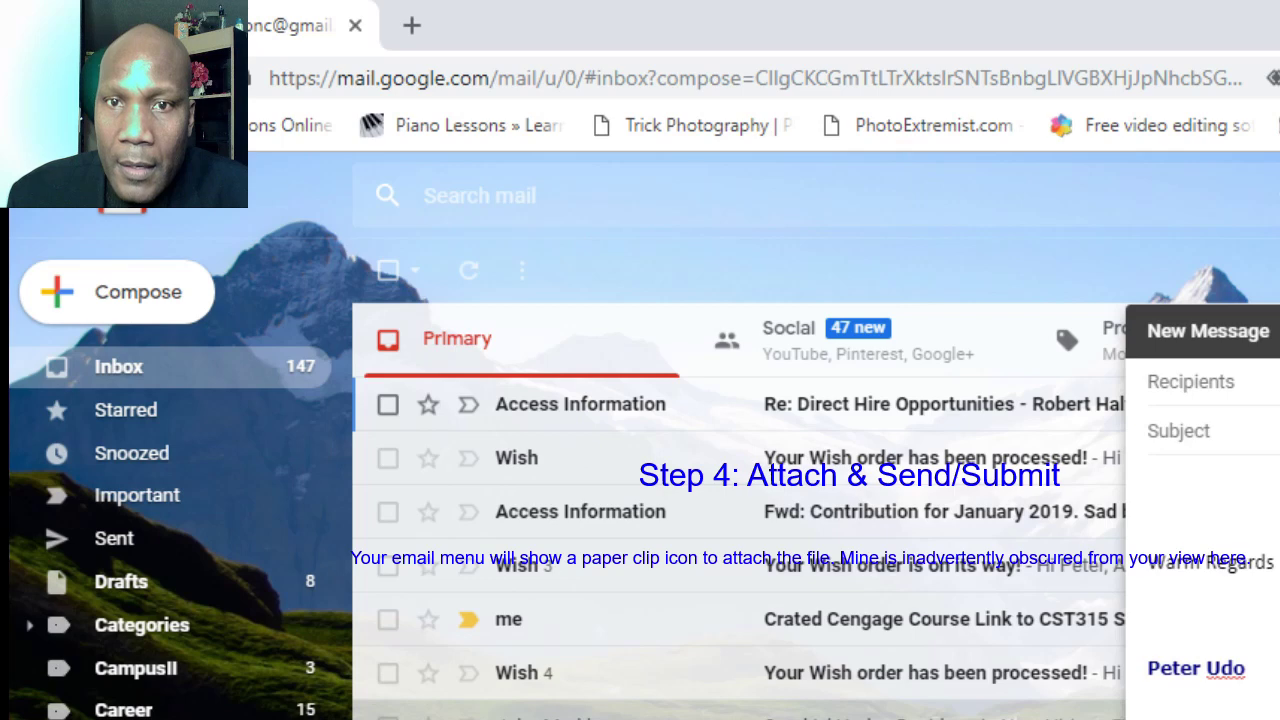
pyautogui.click(1220, 386)
pyautogui.write('chiv')
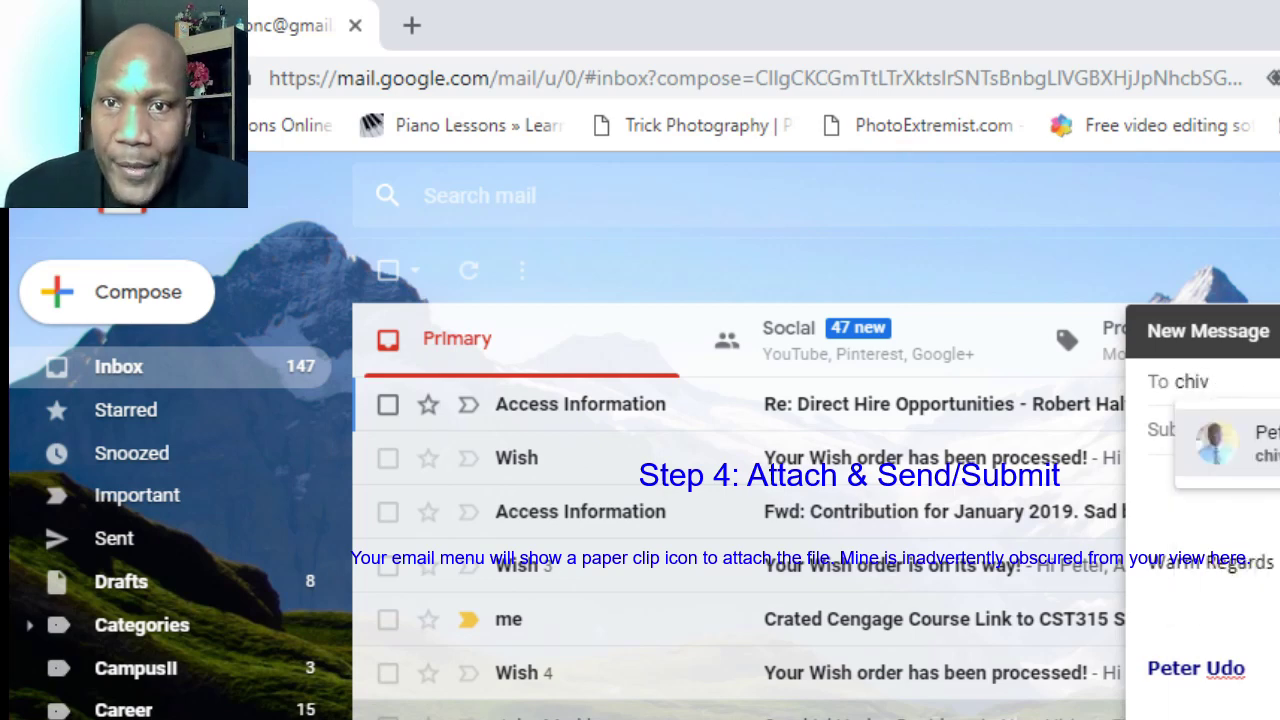
pyautogui.press('Tab')
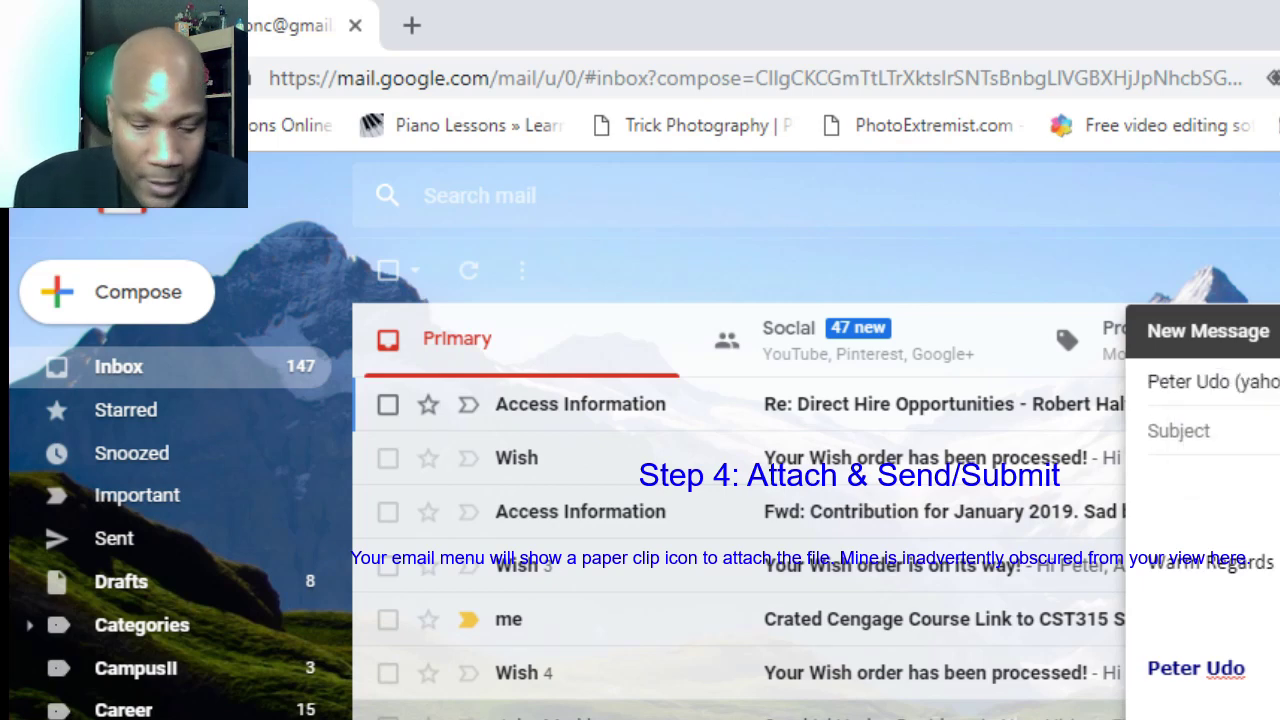
pyautogui.write('ZipDemo')
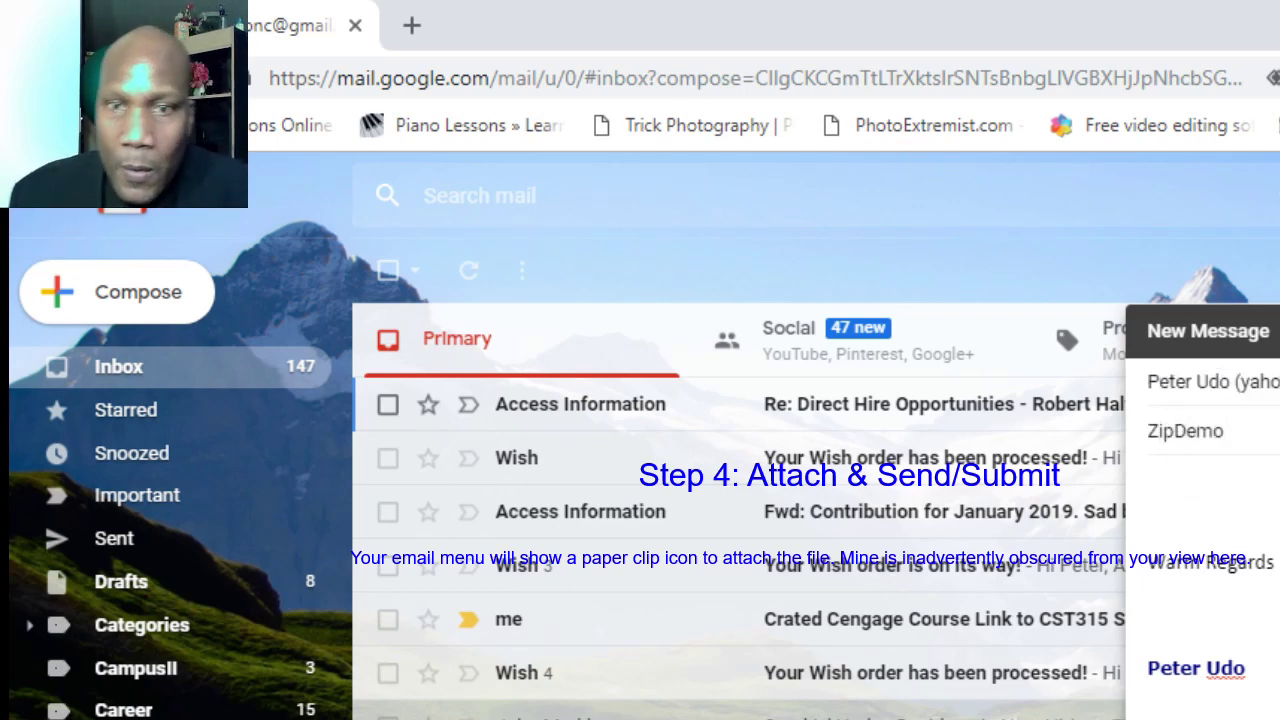
pyautogui.press('Tab')
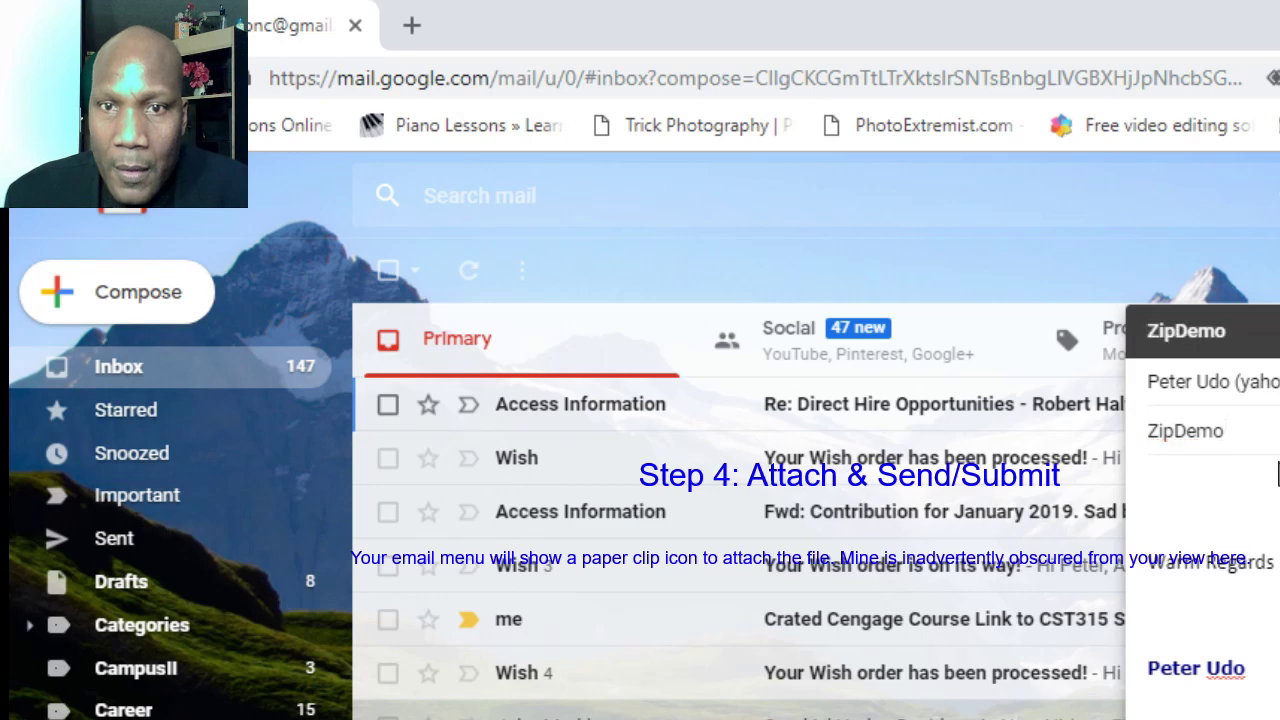
# Step: Replace the Warm Regards sign-off with the body text 'This is the zip demo.'
pyautogui.click(1153, 557)
pyautogui.press('Delete')
pyautogui.press('Delete')
pyautogui.press('Delete')
pyautogui.press('Delete')
pyautogui.press('Delete')
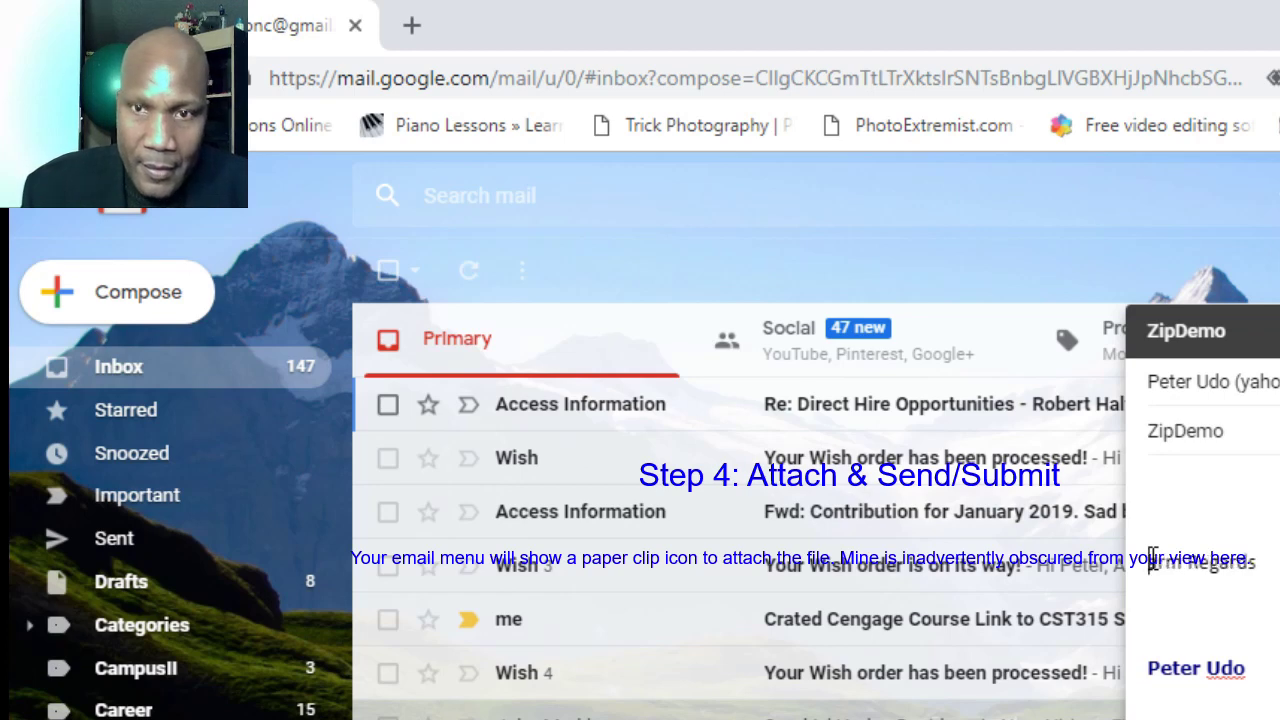
pyautogui.press('Delete')
pyautogui.press('Delete')
pyautogui.press('Delete')
pyautogui.press('Delete')
pyautogui.press('Delete')
pyautogui.press('Delete')
pyautogui.press('Delete')
pyautogui.press('Delete')
pyautogui.write('Thji')
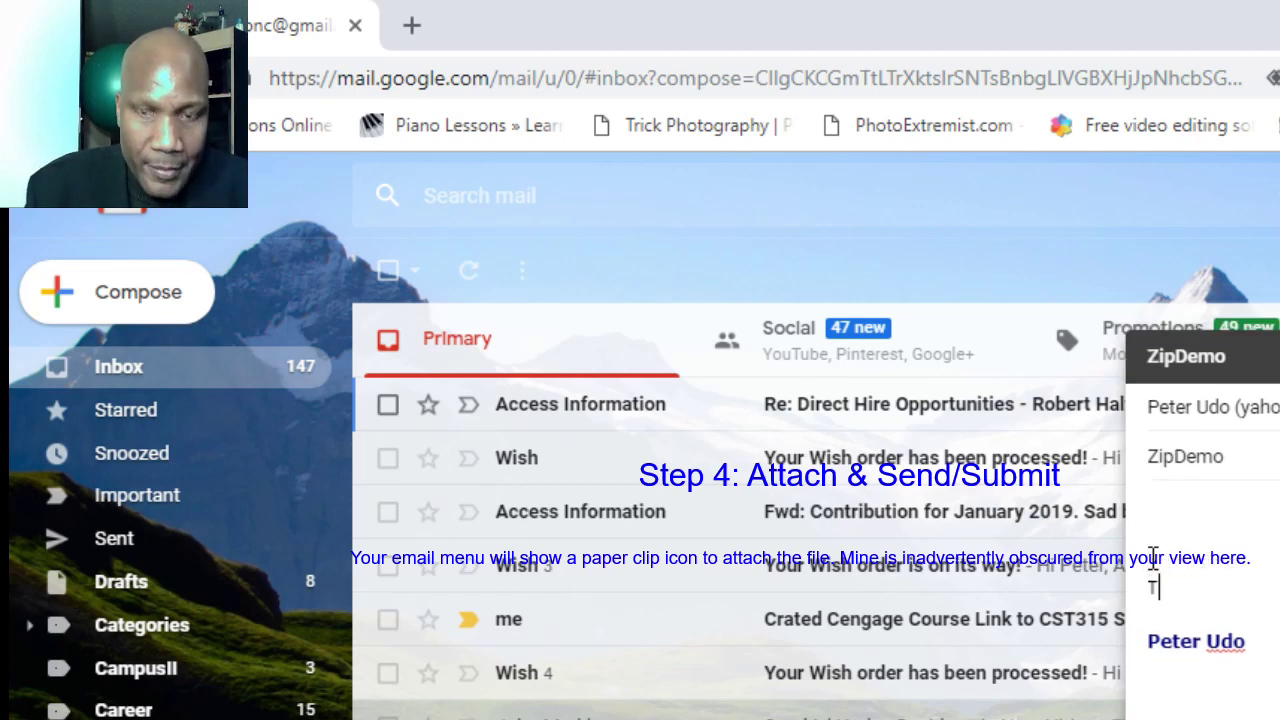
pyautogui.press('BackSpace')
pyautogui.press('BackSpace')
pyautogui.write('is is')
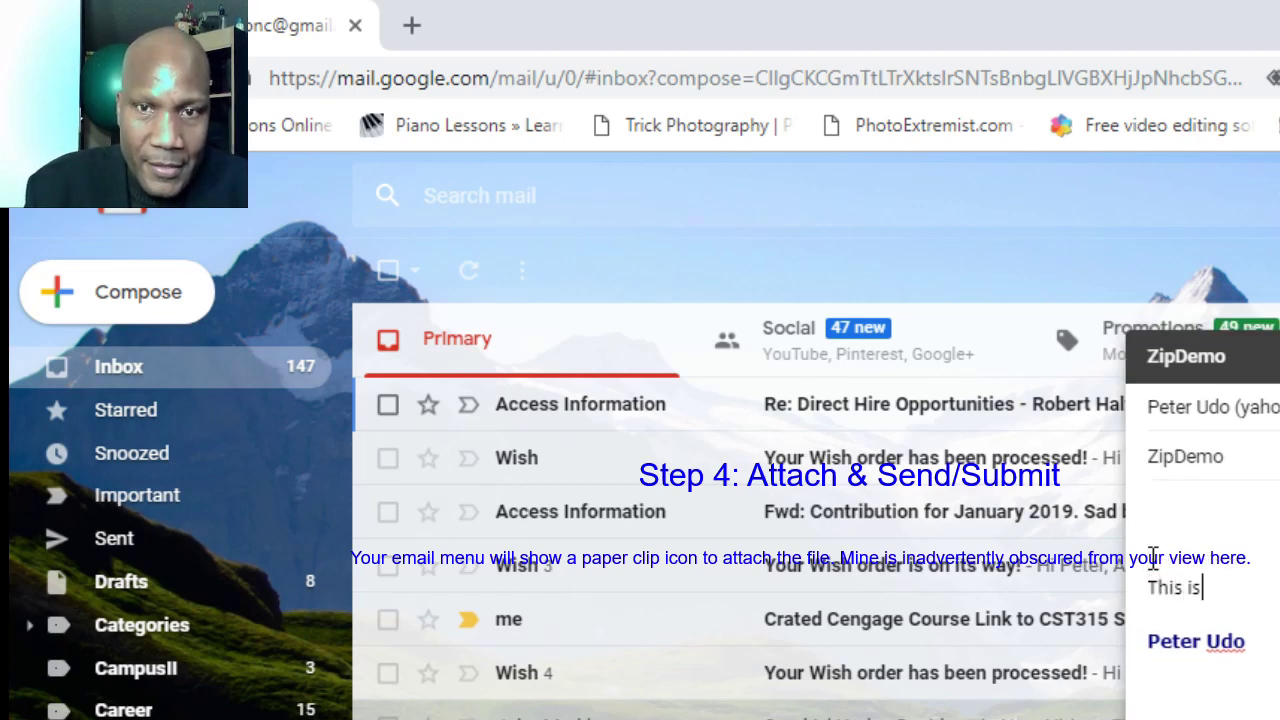
pyautogui.write(' the zip ')
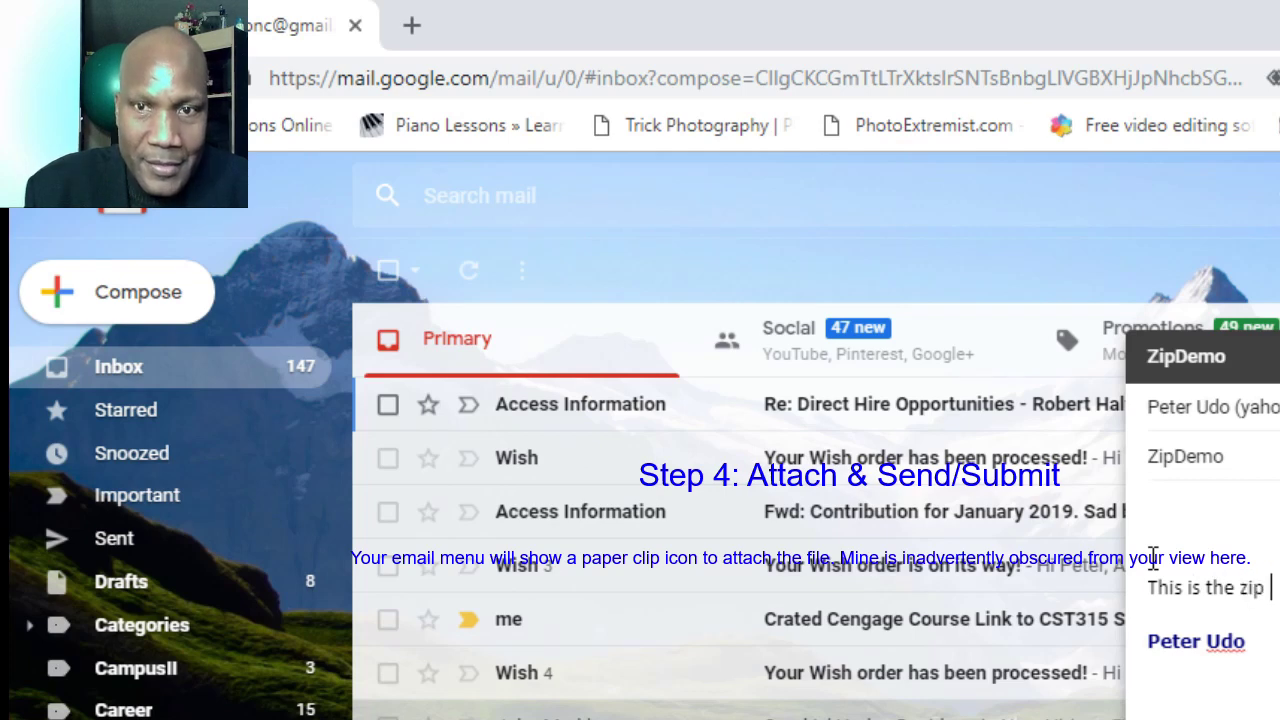
pyautogui.write('demo.')
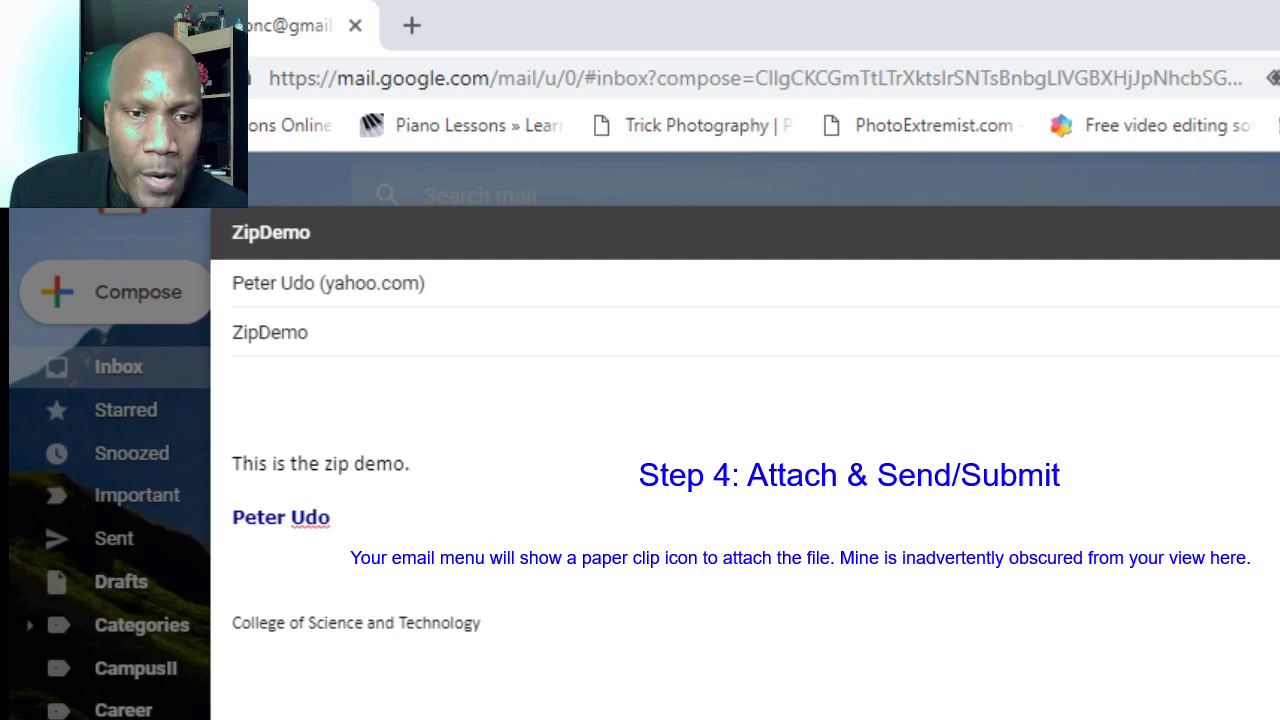
pyautogui.click(414, 715)
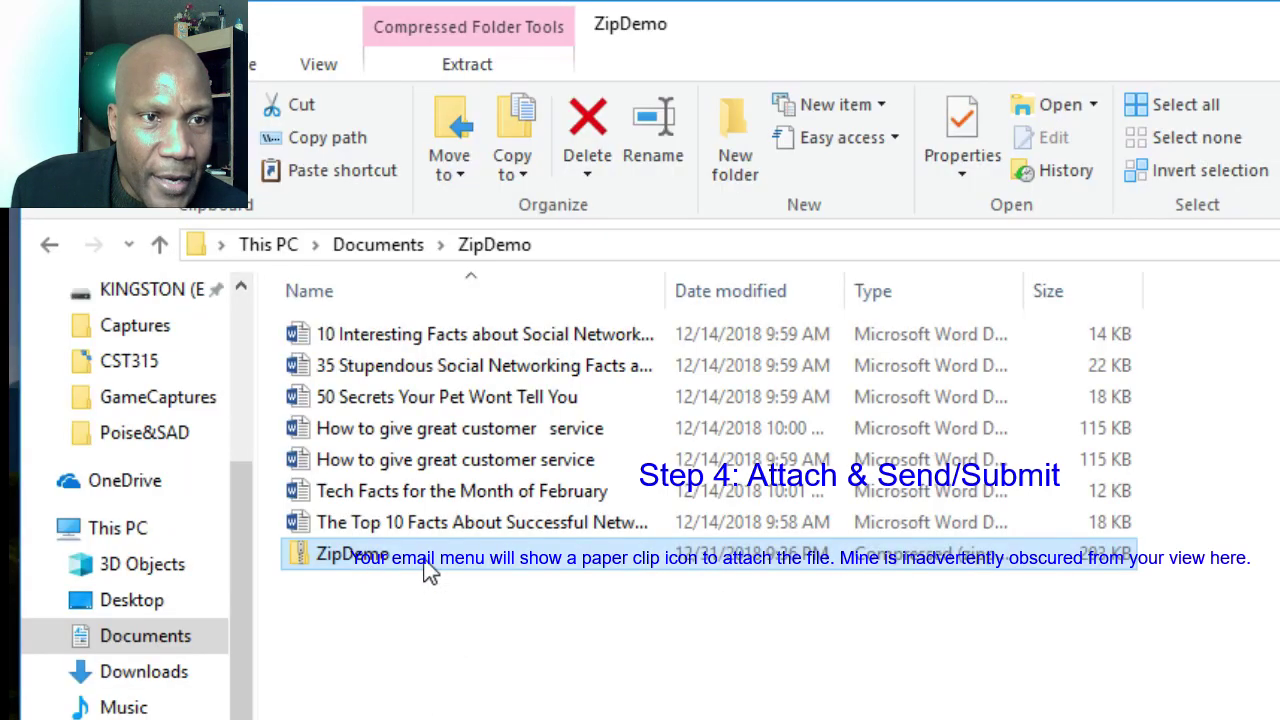
pyautogui.moveTo(428, 568); pyautogui.dragTo(600, 715)
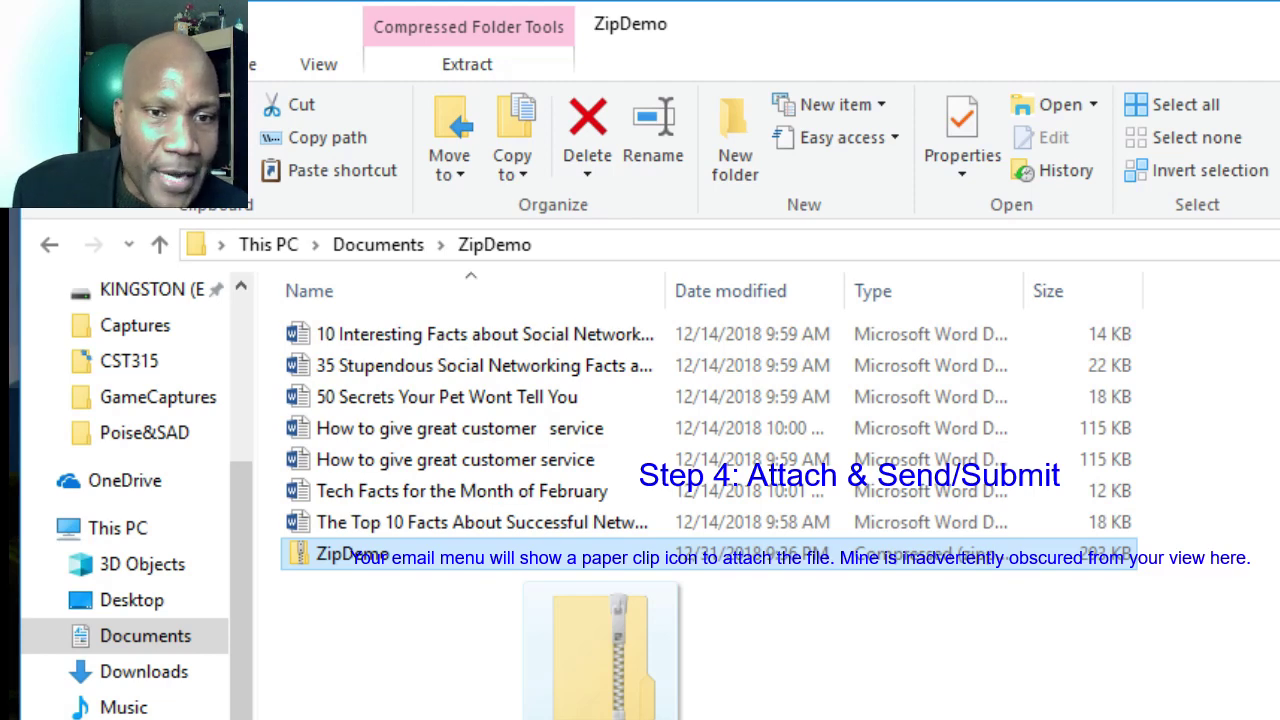
pyautogui.moveTo(600, 700); pyautogui.dragTo(605, 710)
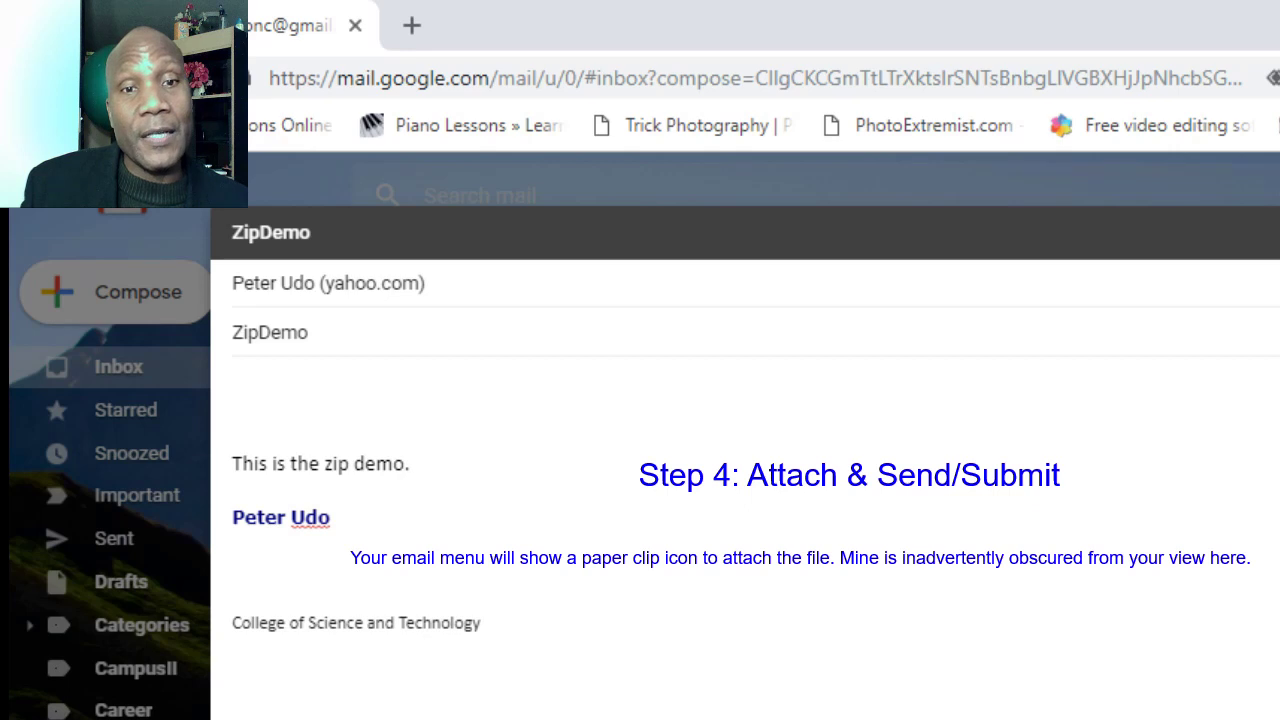
# Step: Move the cursor to the end of the message body with Ctrl+End
pyautogui.hotkey('ctrl', 'End')
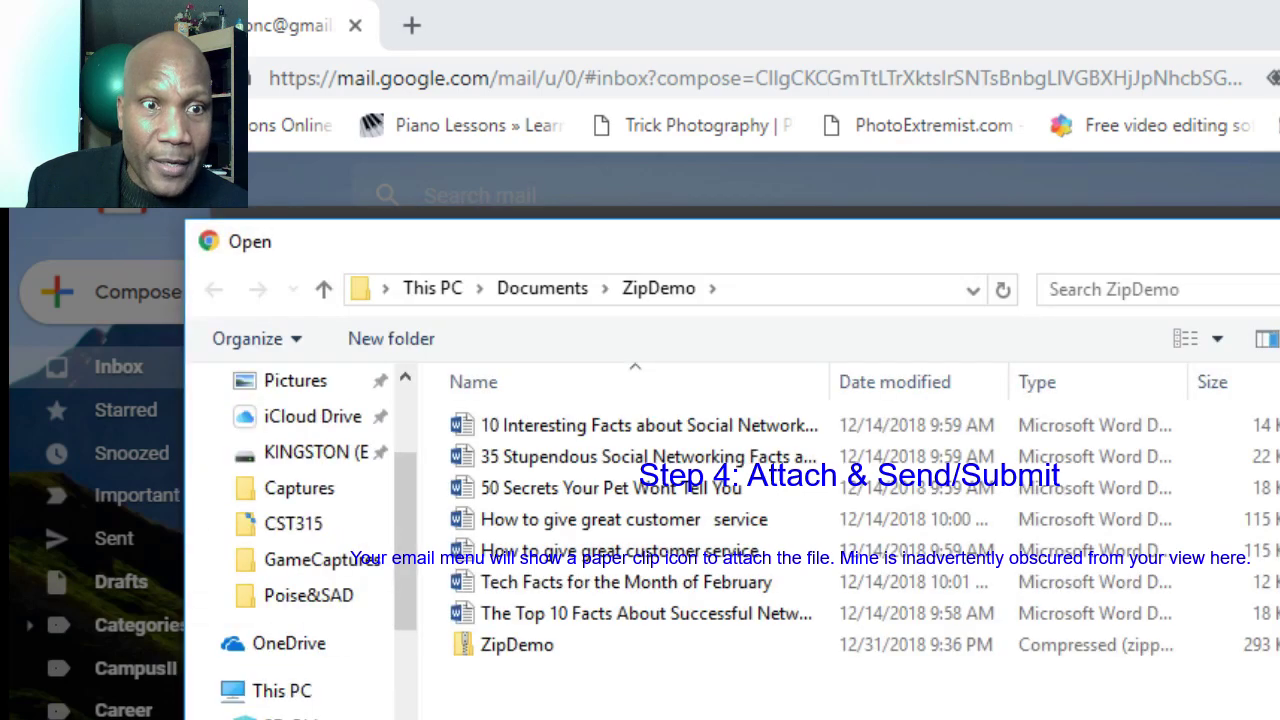
# Step: Choose ZipDemo.zip in the Open dialog and attach it to the email
pyautogui.doubleClick(515, 645)
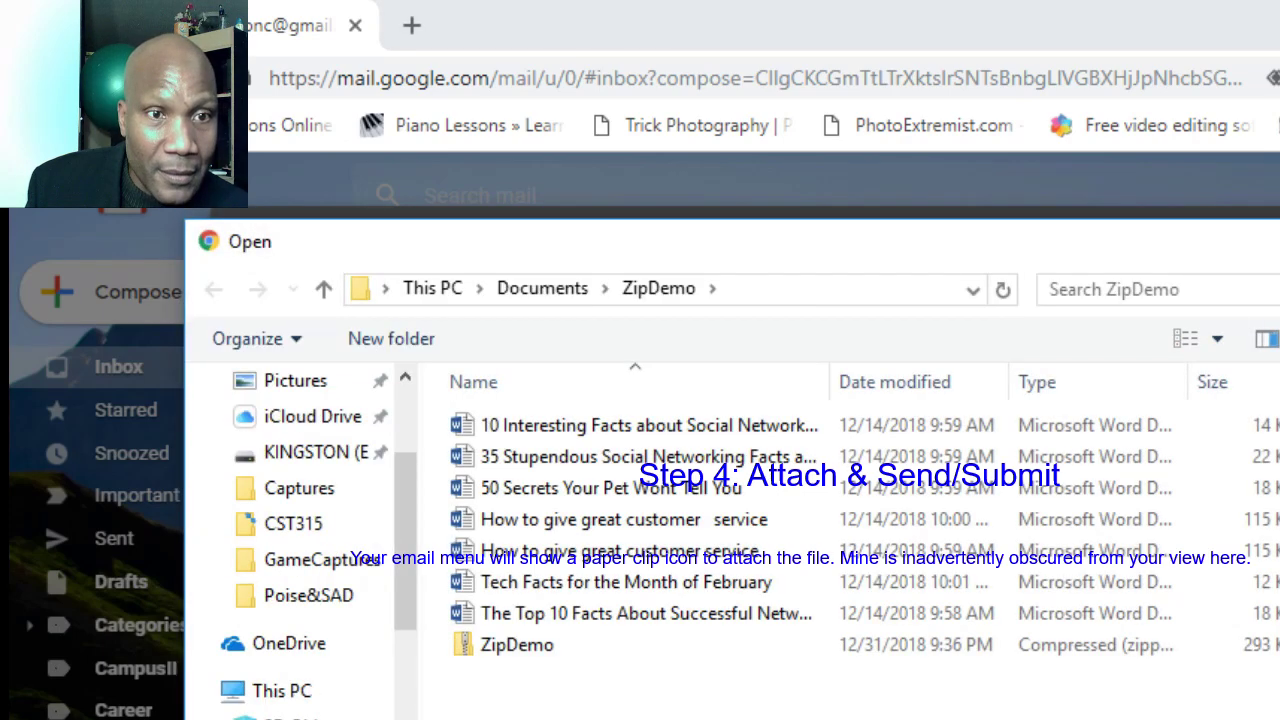
pyautogui.click(535, 647)
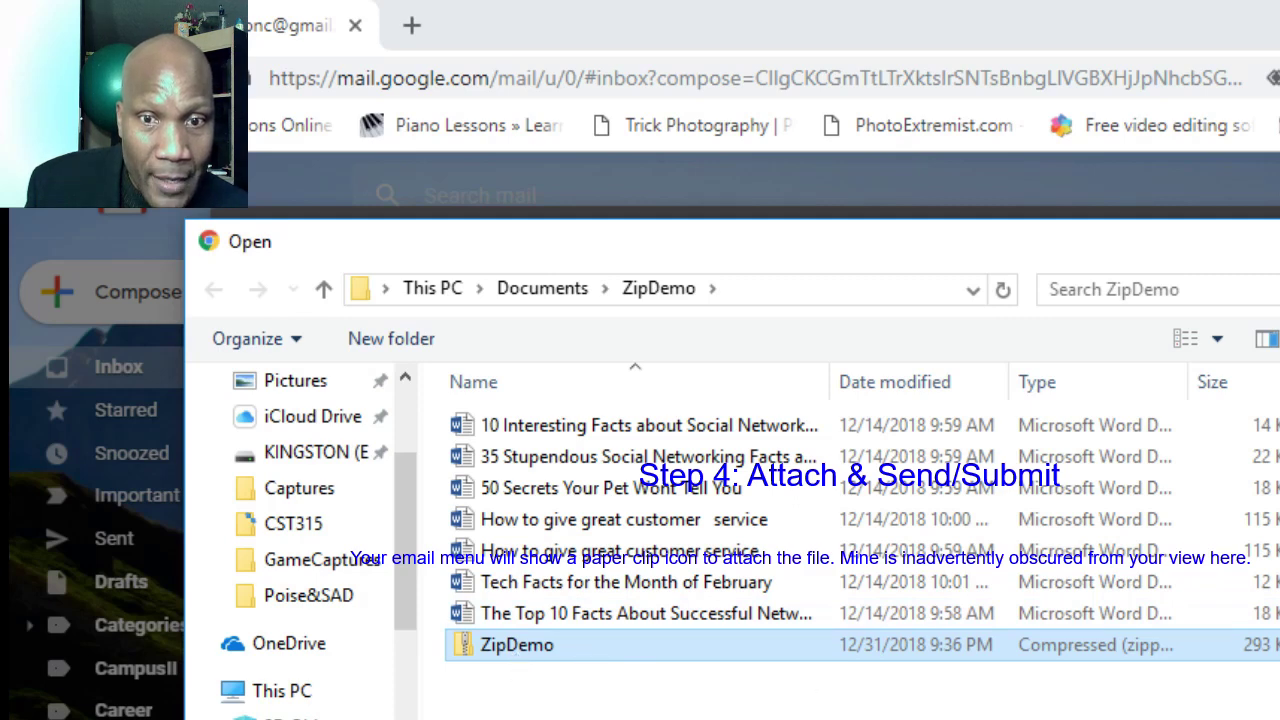
pyautogui.press('Return')
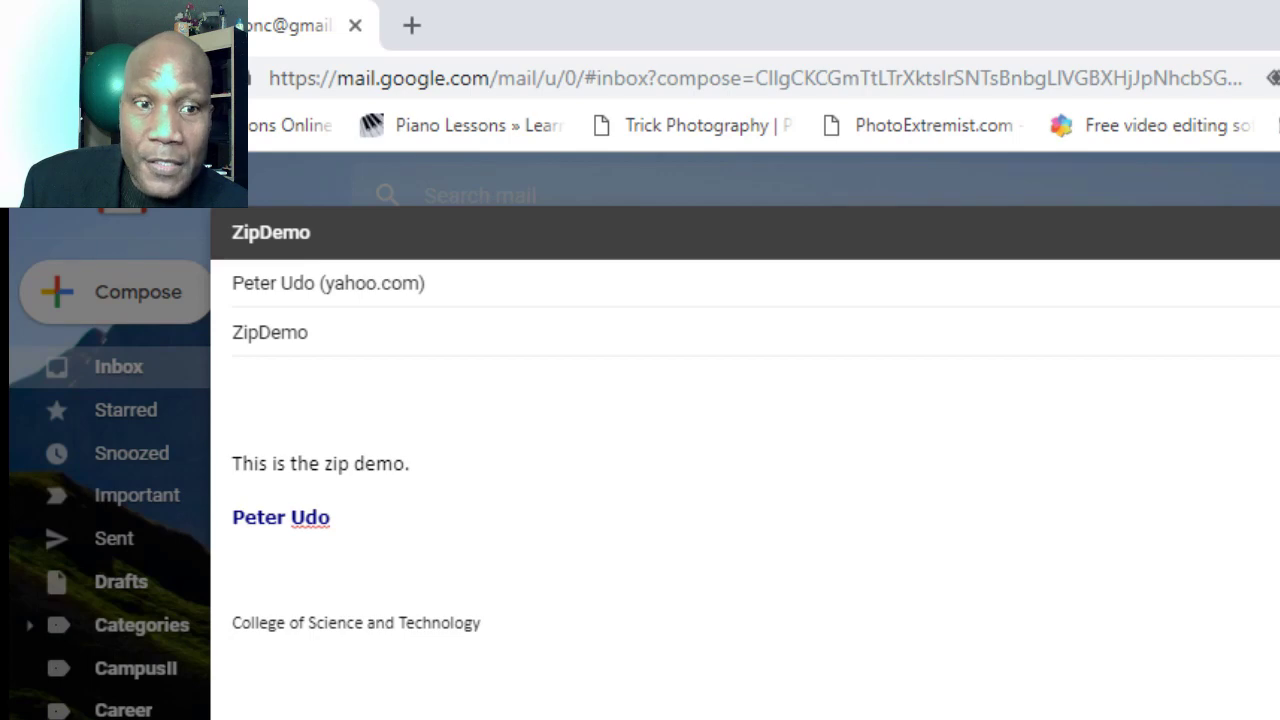
# Step: Send the ZipDemo message, launch Word from Windows search, and begin typing Step 1 in a blank document
pyautogui.hotkey('ctrl', 'Return')
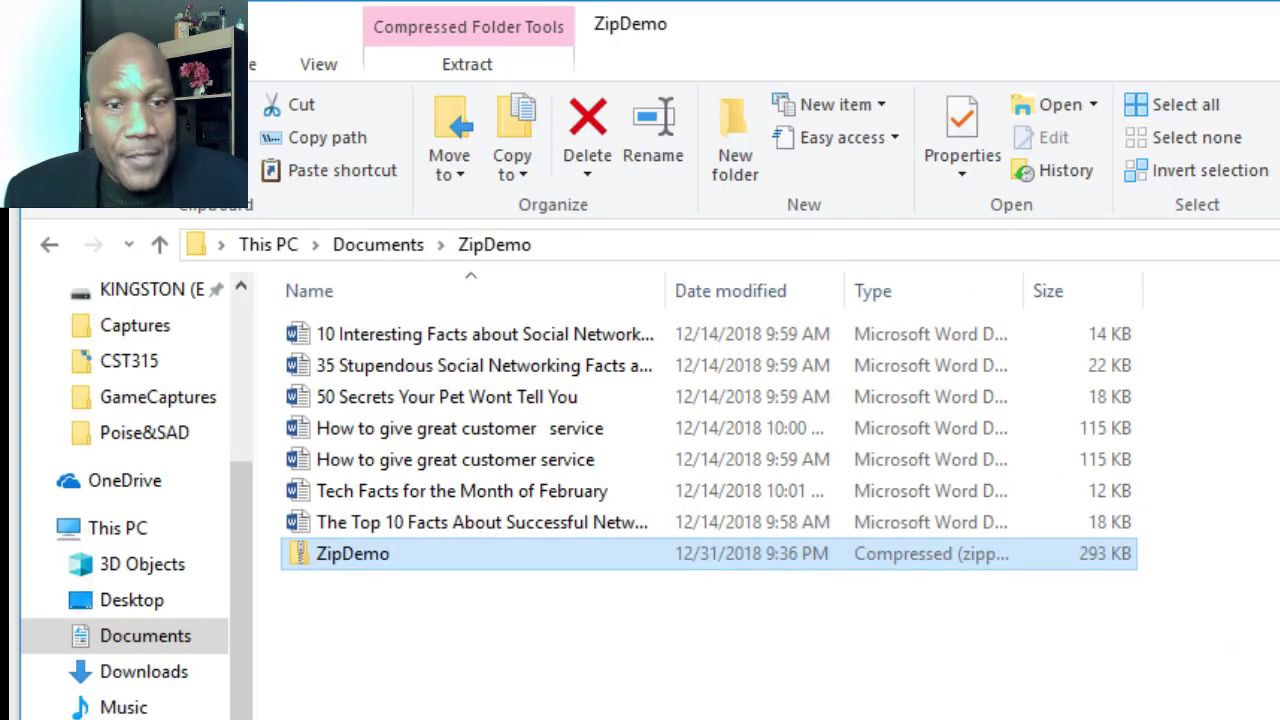
pyautogui.press('super+c')
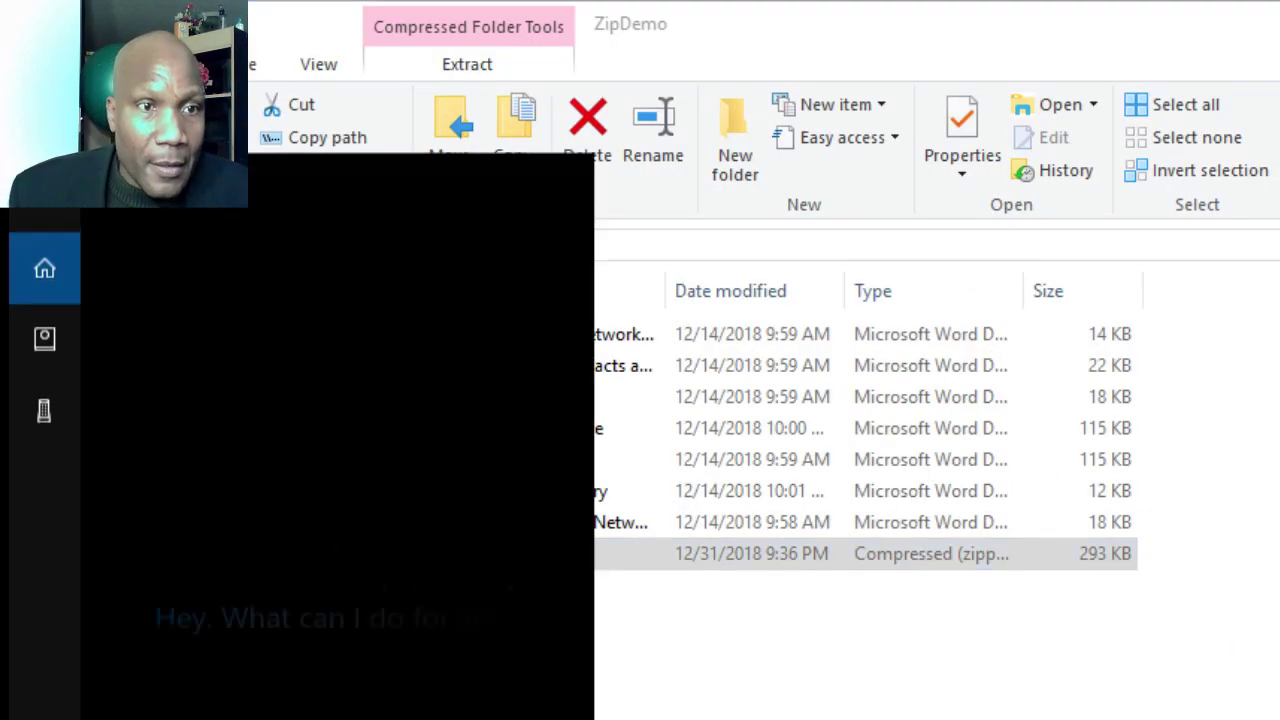
pyautogui.write('word')
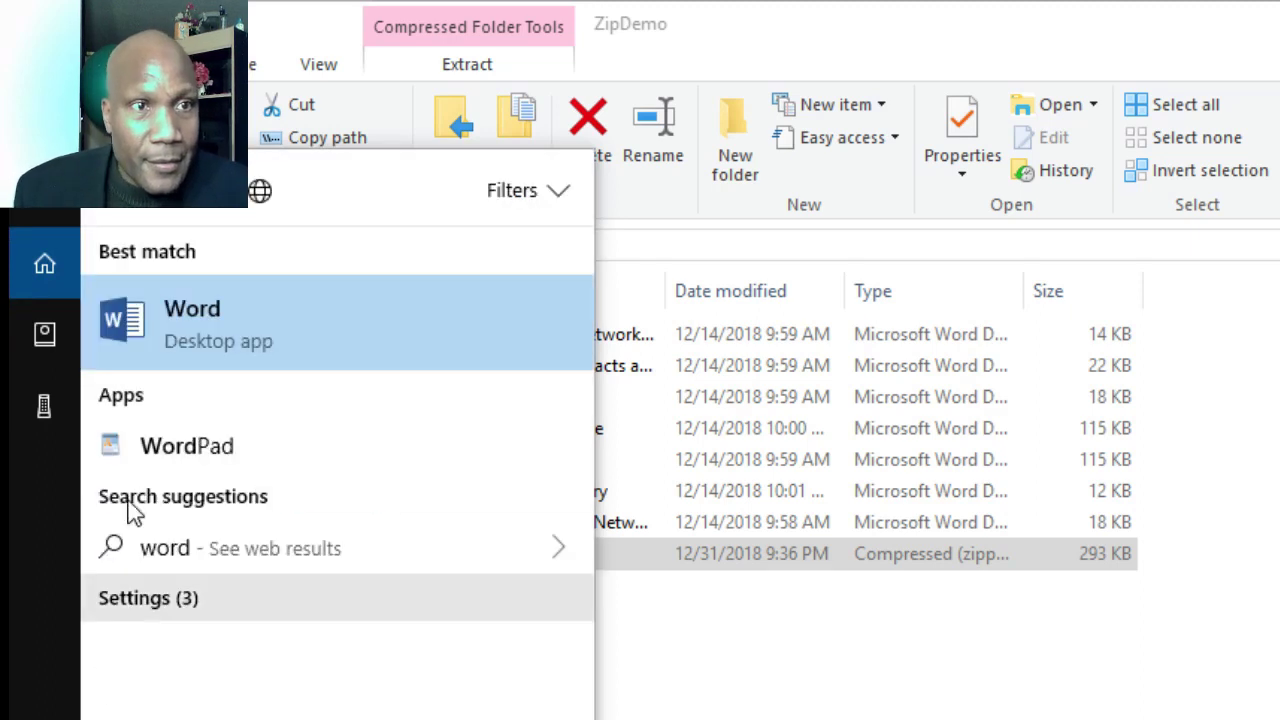
pyautogui.click(250, 352)
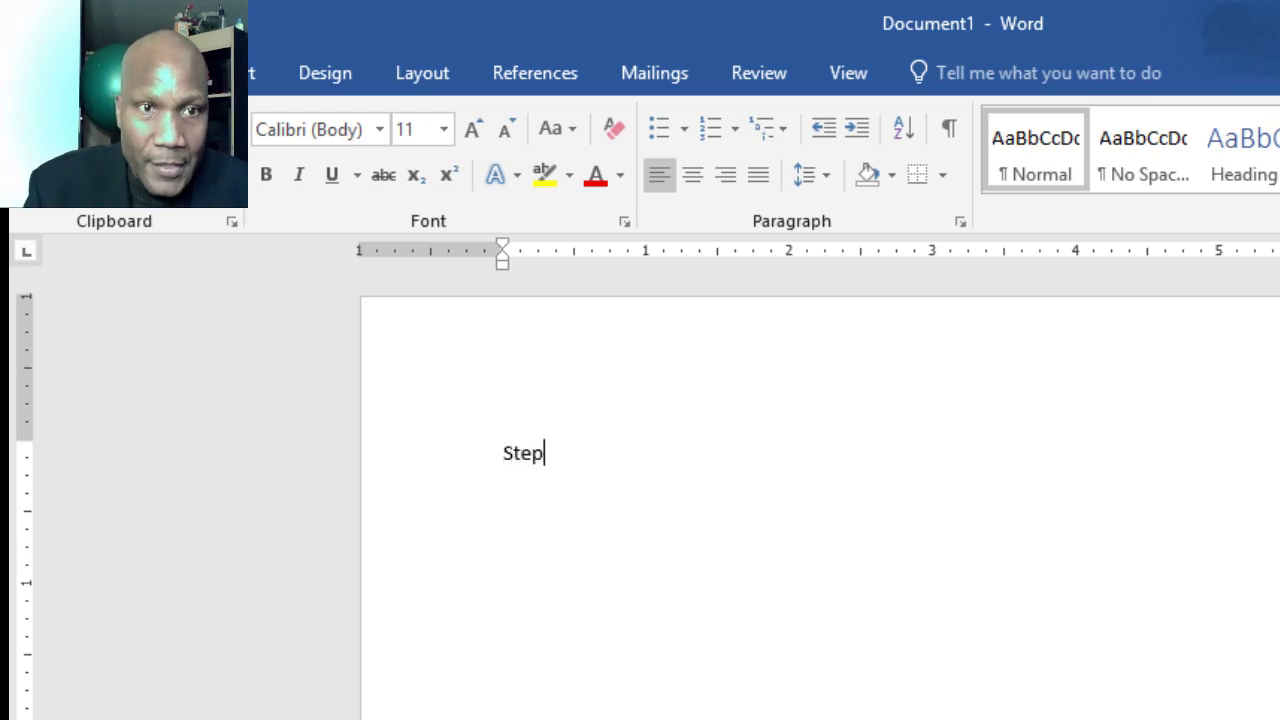
pyautogui.write('1')
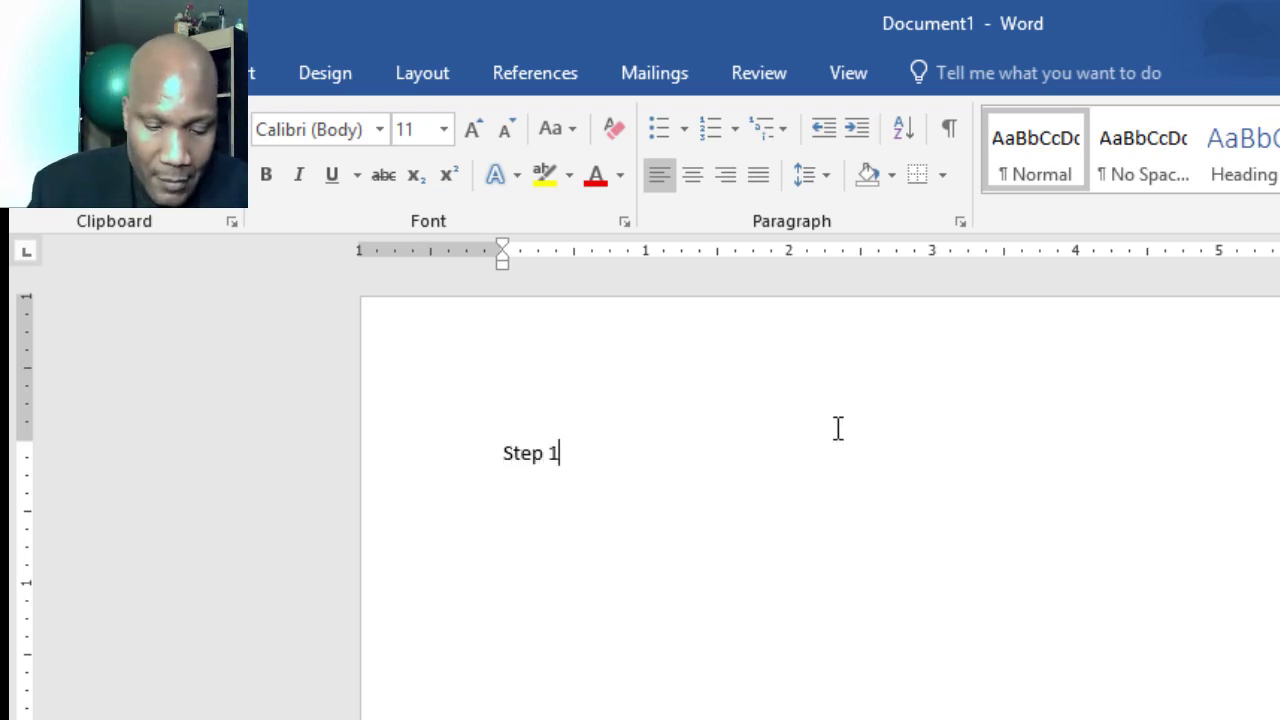
pyautogui.write('. ')
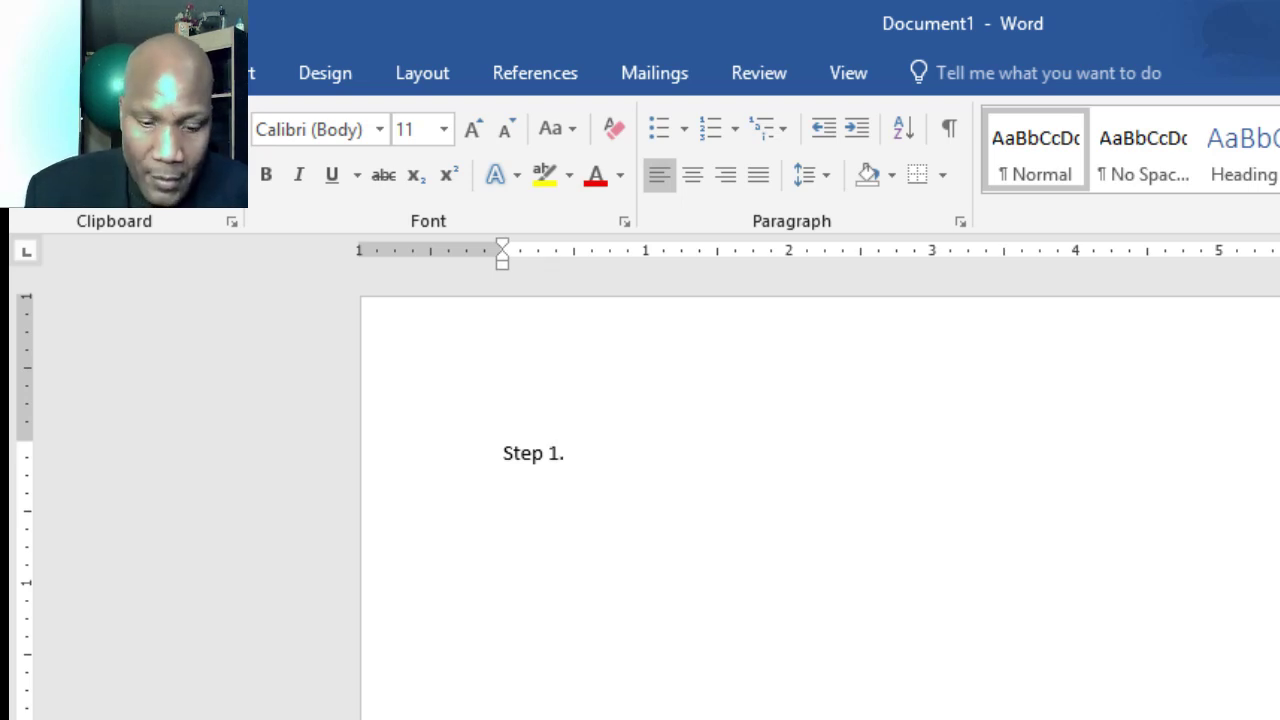
pyautogui.write('Organize')
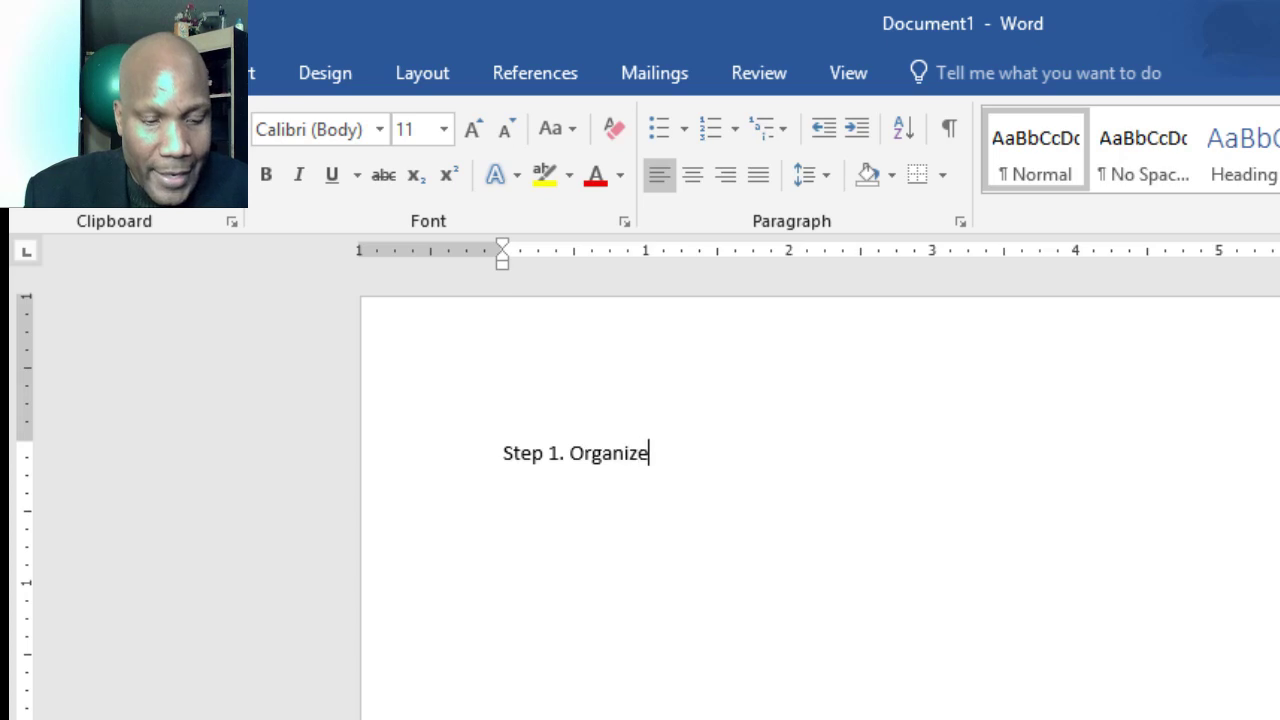
pyautogui.write(' your fil')
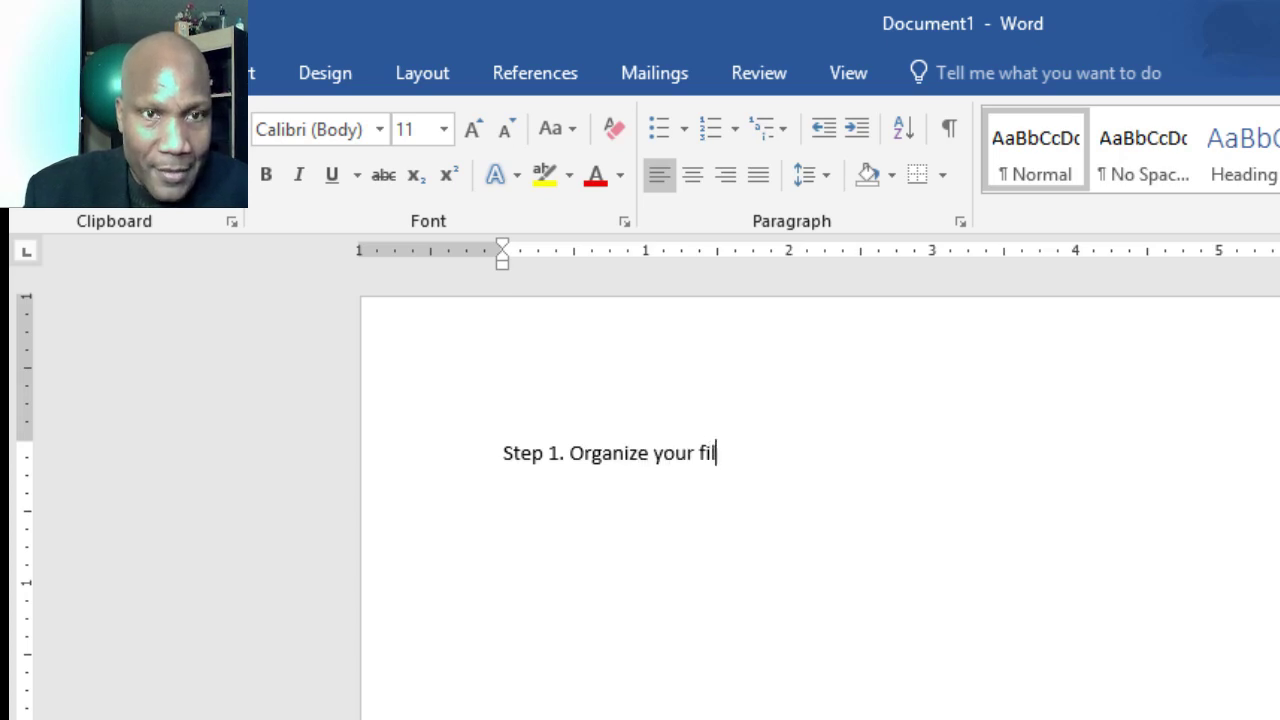
pyautogui.write('e in a fold')
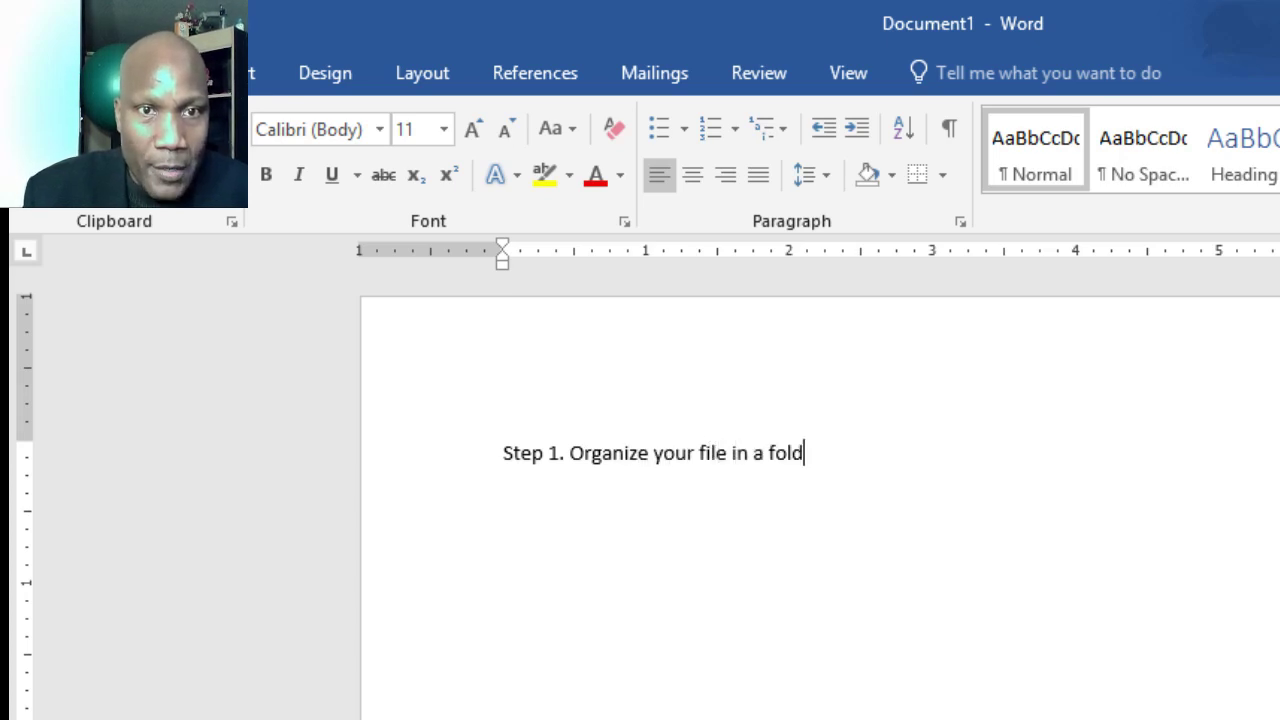
pyautogui.write('er. ')
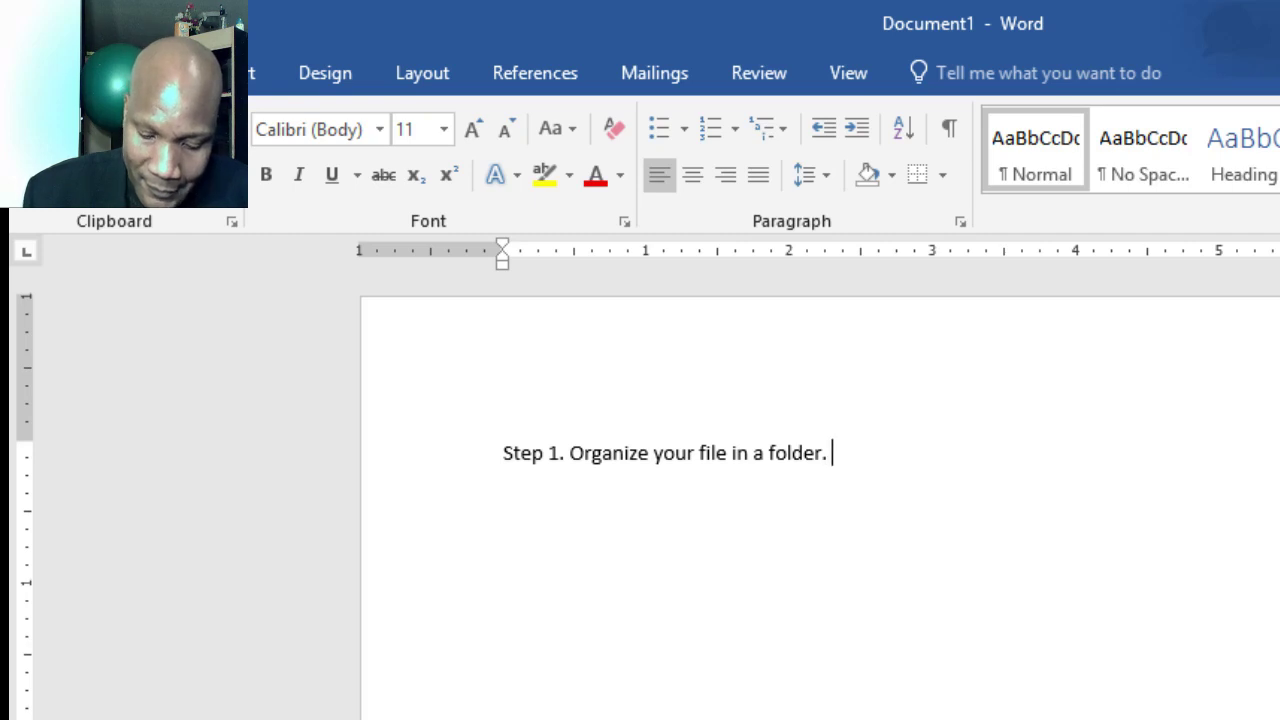
pyautogui.write('Select')
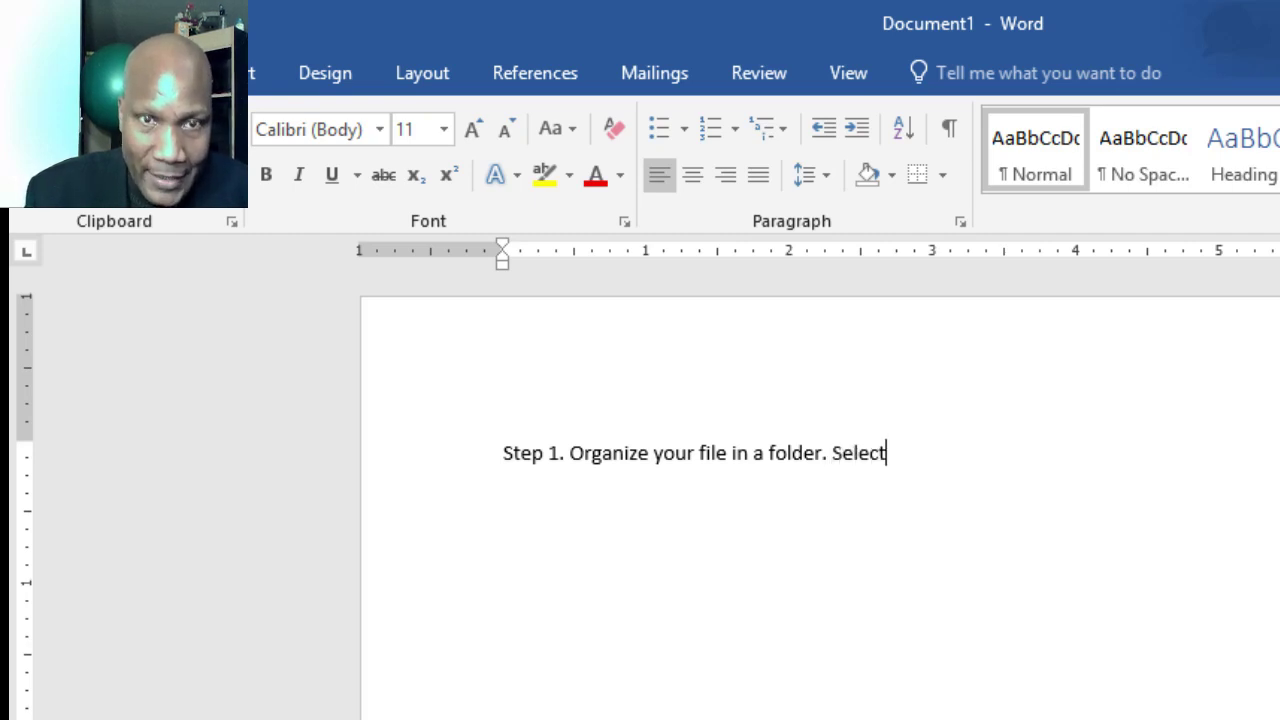
pyautogui.write(' all fin')
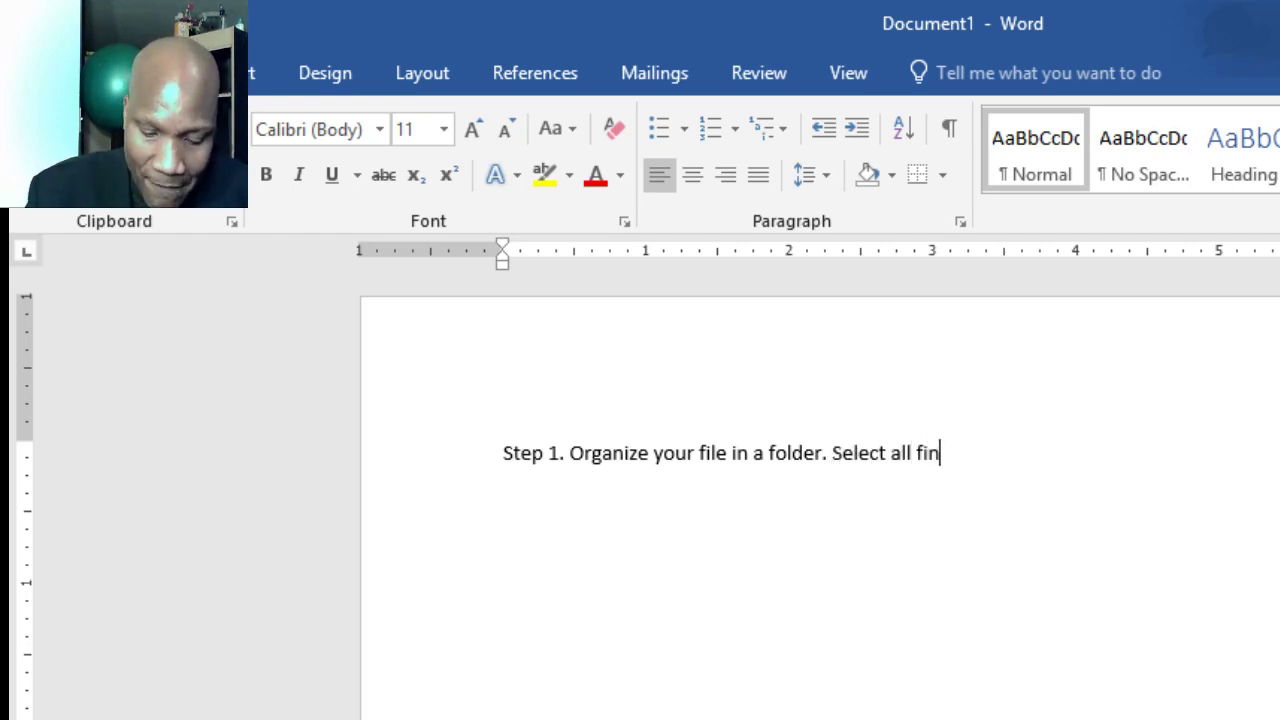
# Step: Finish Step 1 with 'Select all files.' and begin the Step 2 line with 'Right-click'
pyautogui.press('BackSpace')
pyautogui.write('les')
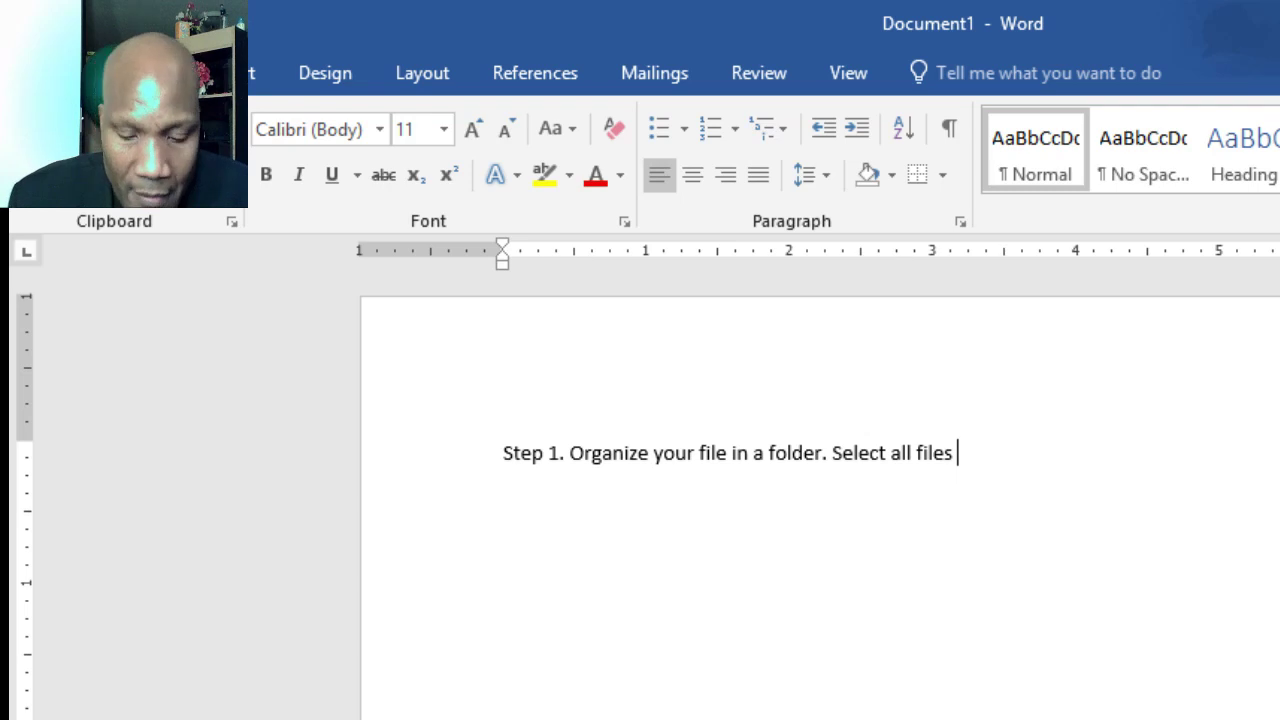
pyautogui.press('BackSpace')
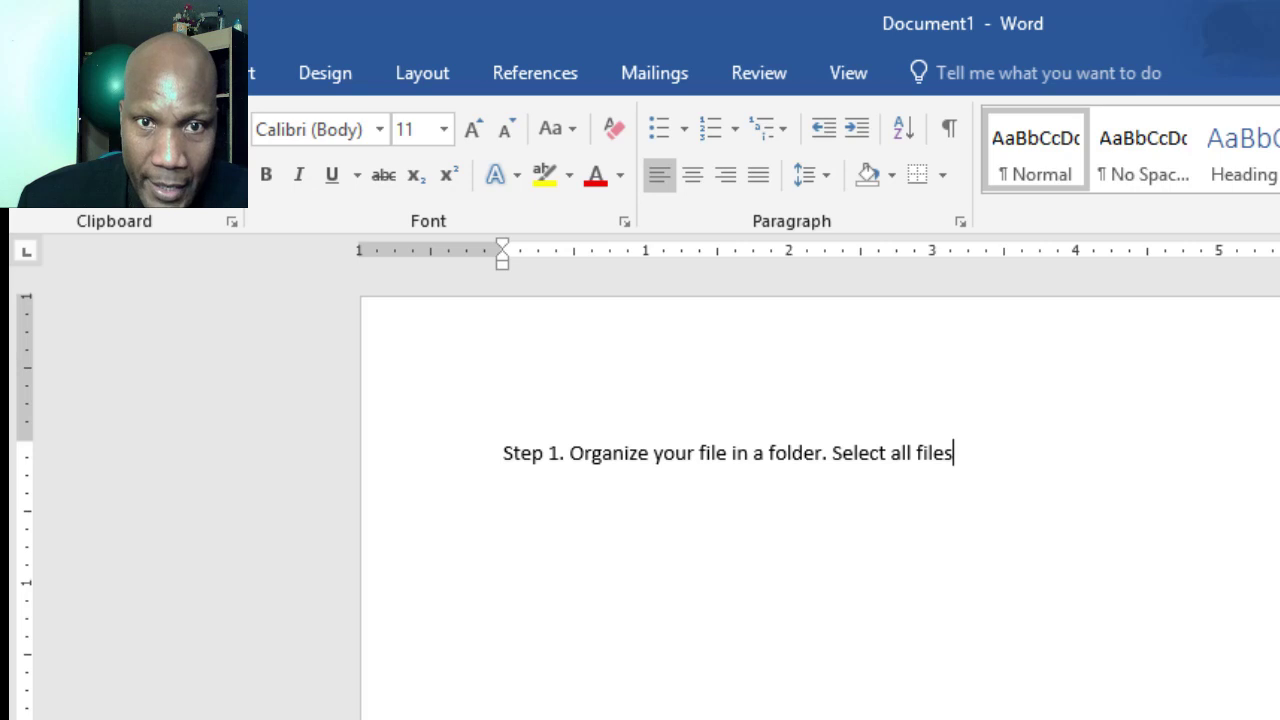
pyautogui.write('.')
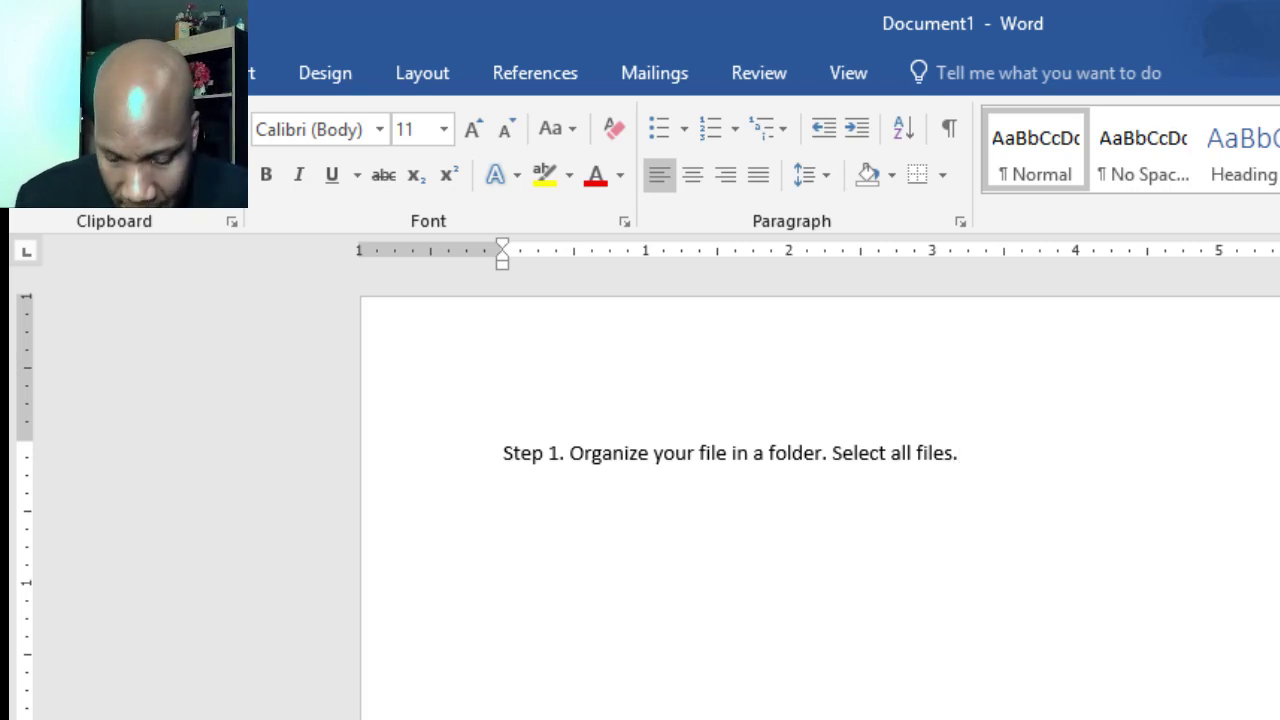
pyautogui.press('Return')
pyautogui.write('Step')
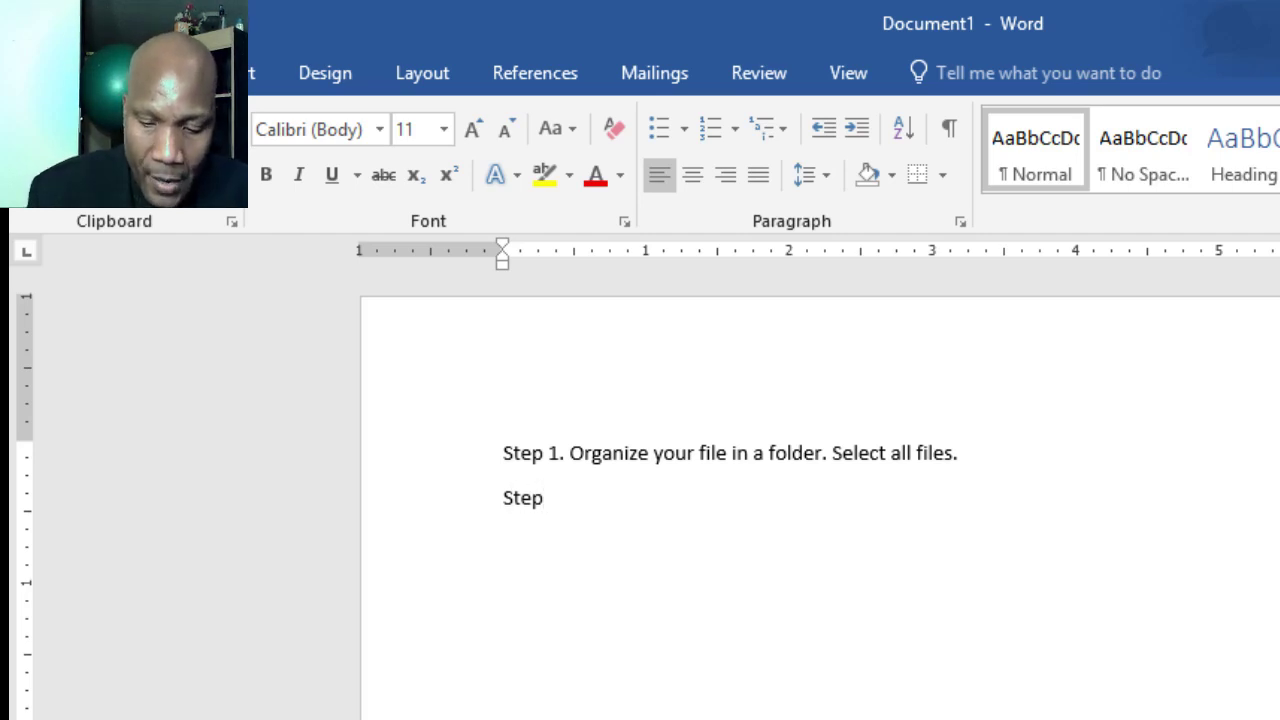
pyautogui.write(' 2: ')
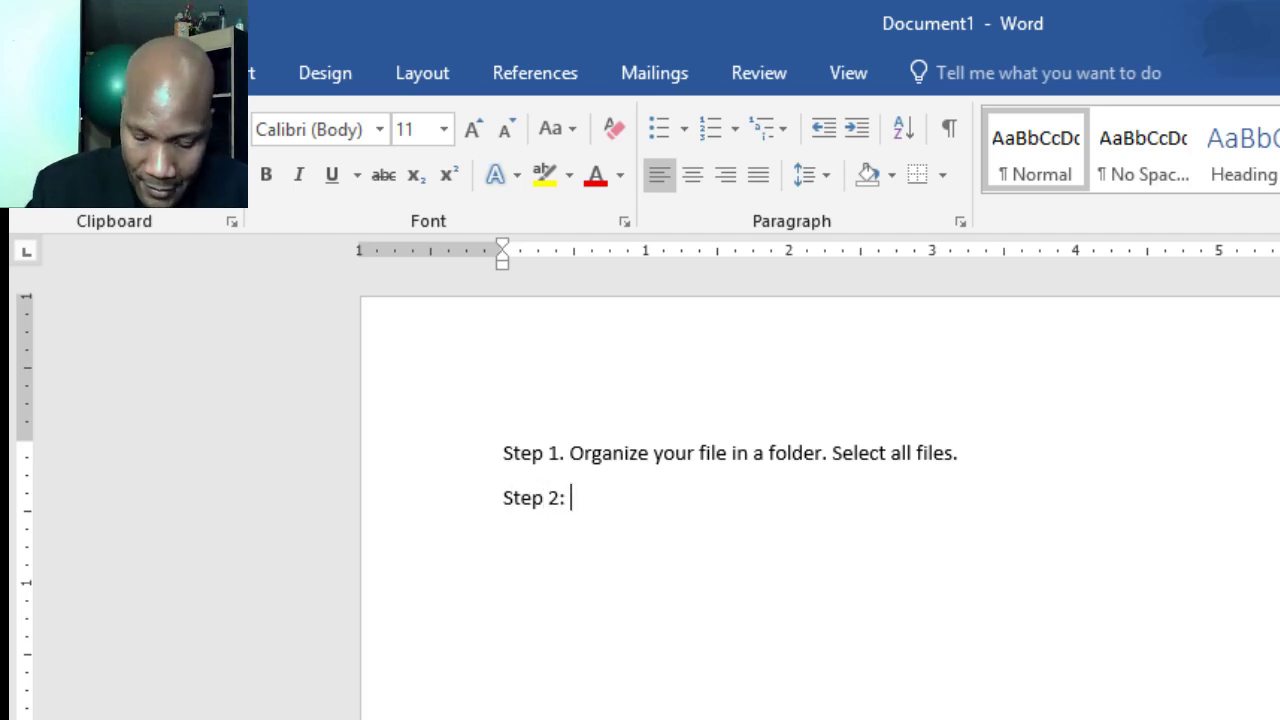
pyautogui.write('Righ')
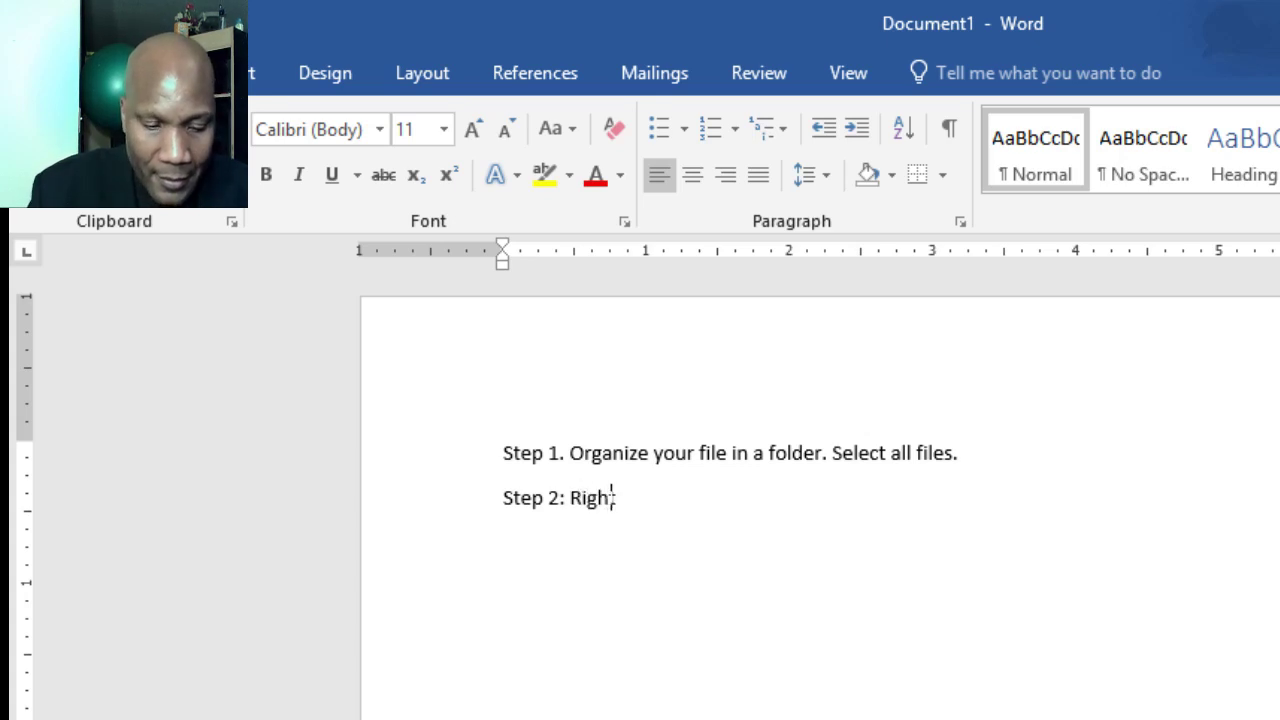
pyautogui.write('t-c')
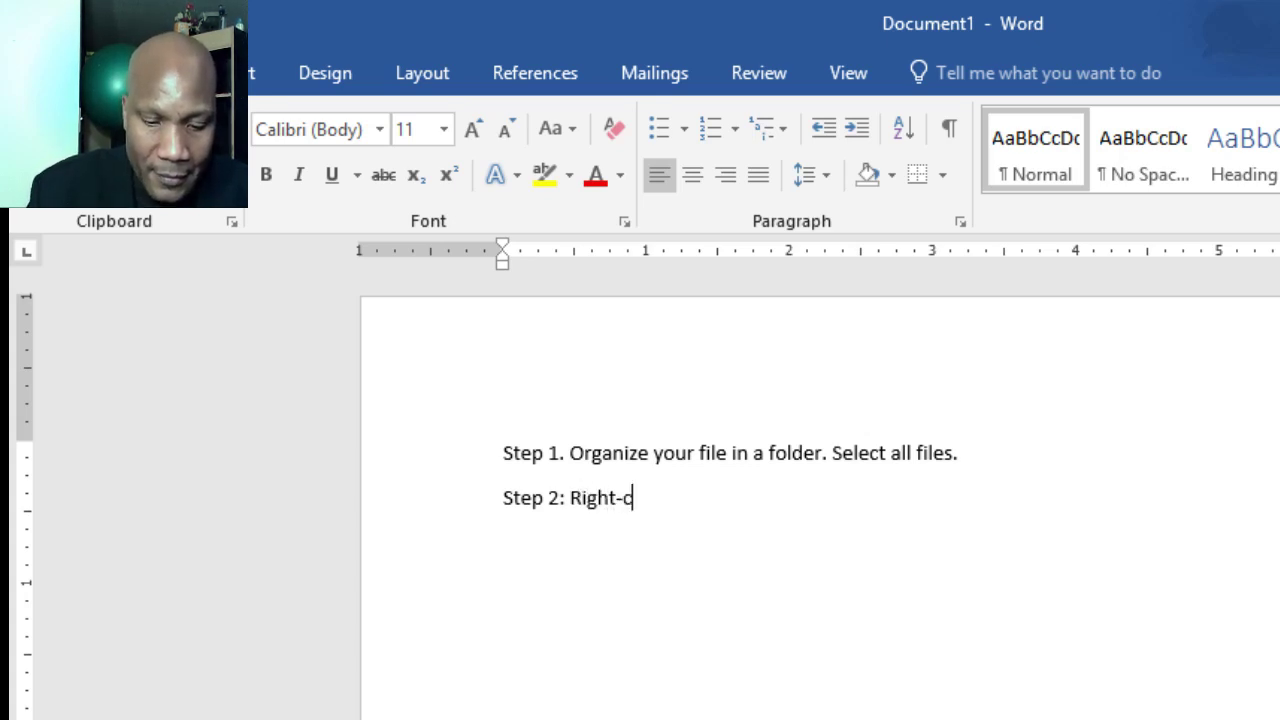
pyautogui.write('lick')
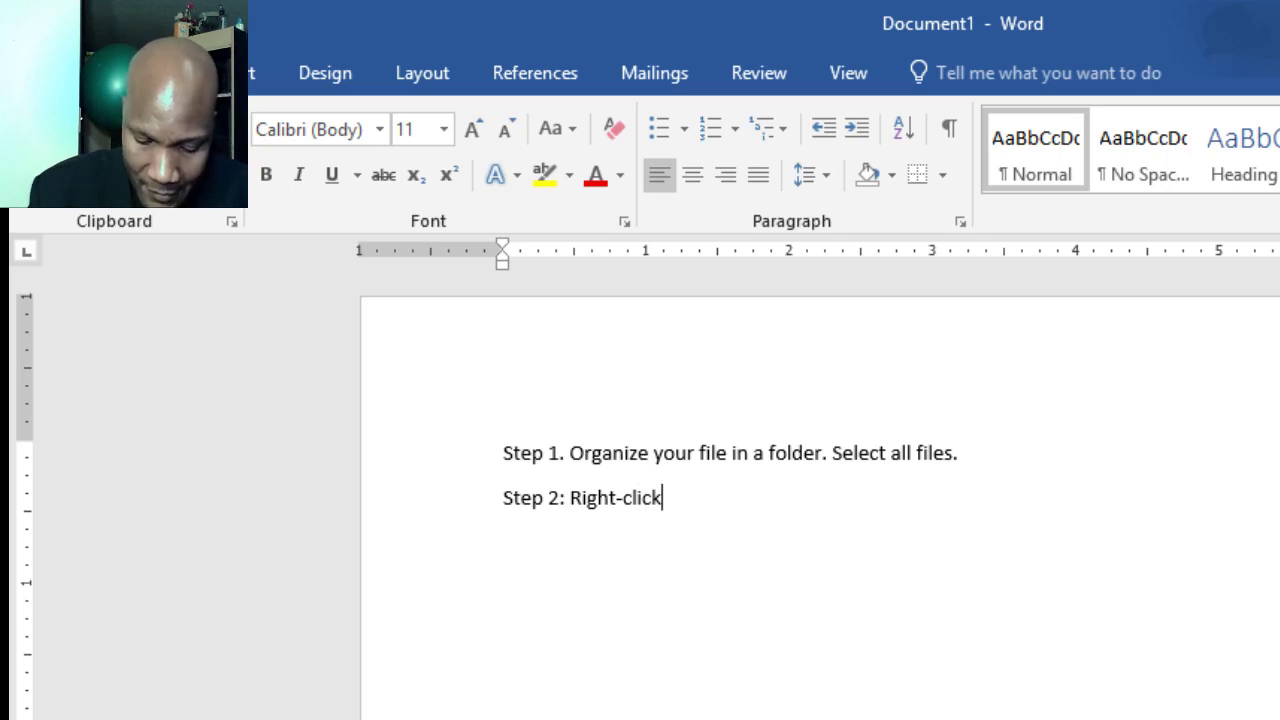
pyautogui.write(', ')
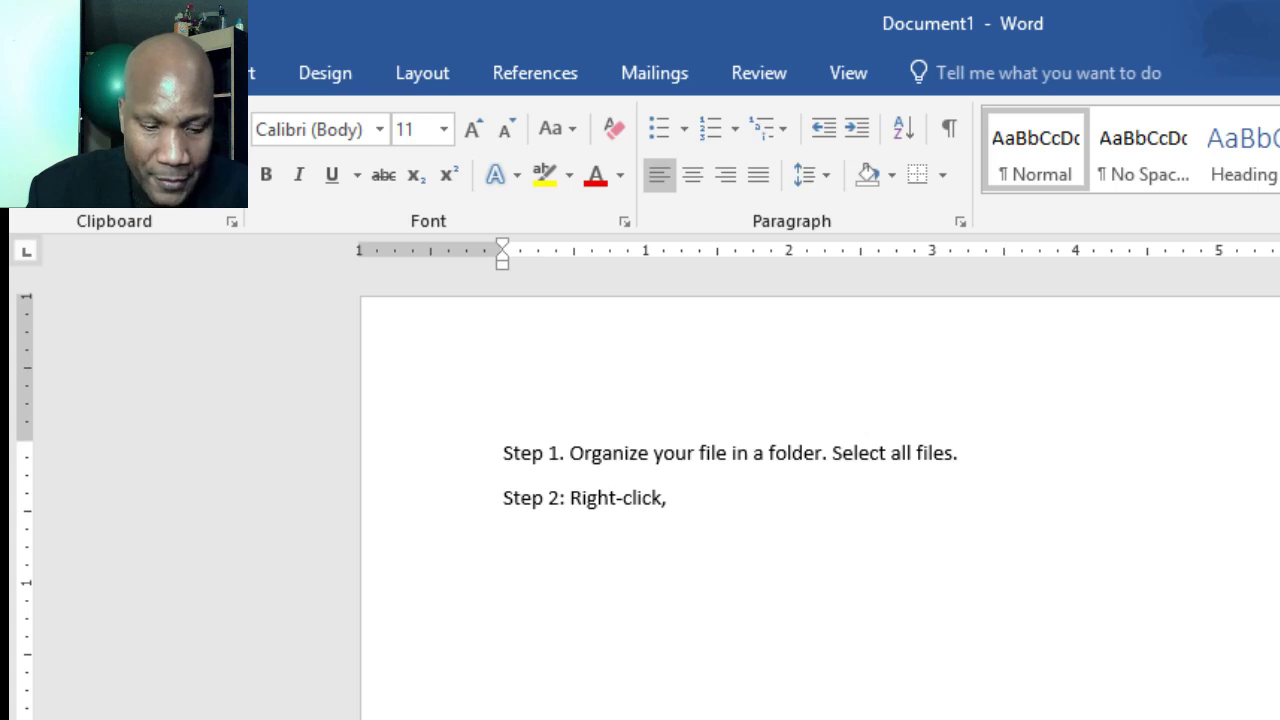
pyautogui.write('selec')
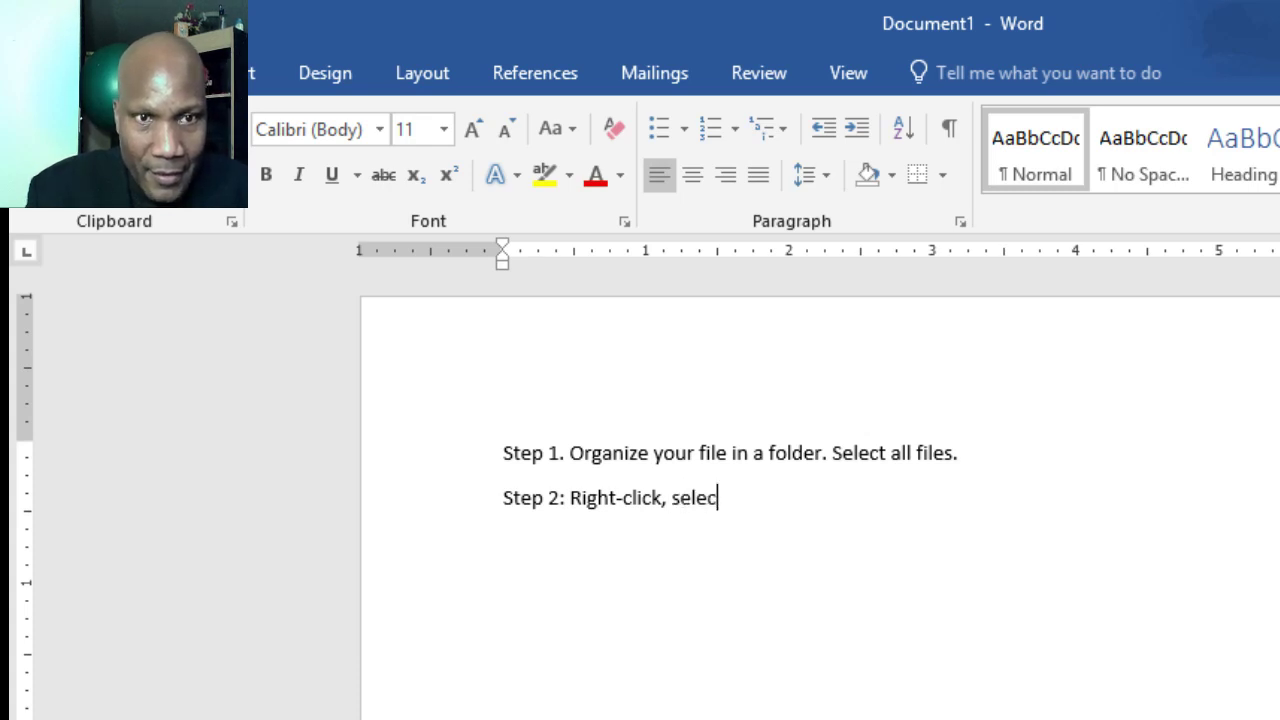
# Step: Continue Step 2 with 'select "Send To" from the context menu', fixing typos
pyautogui.write('t "Senm')
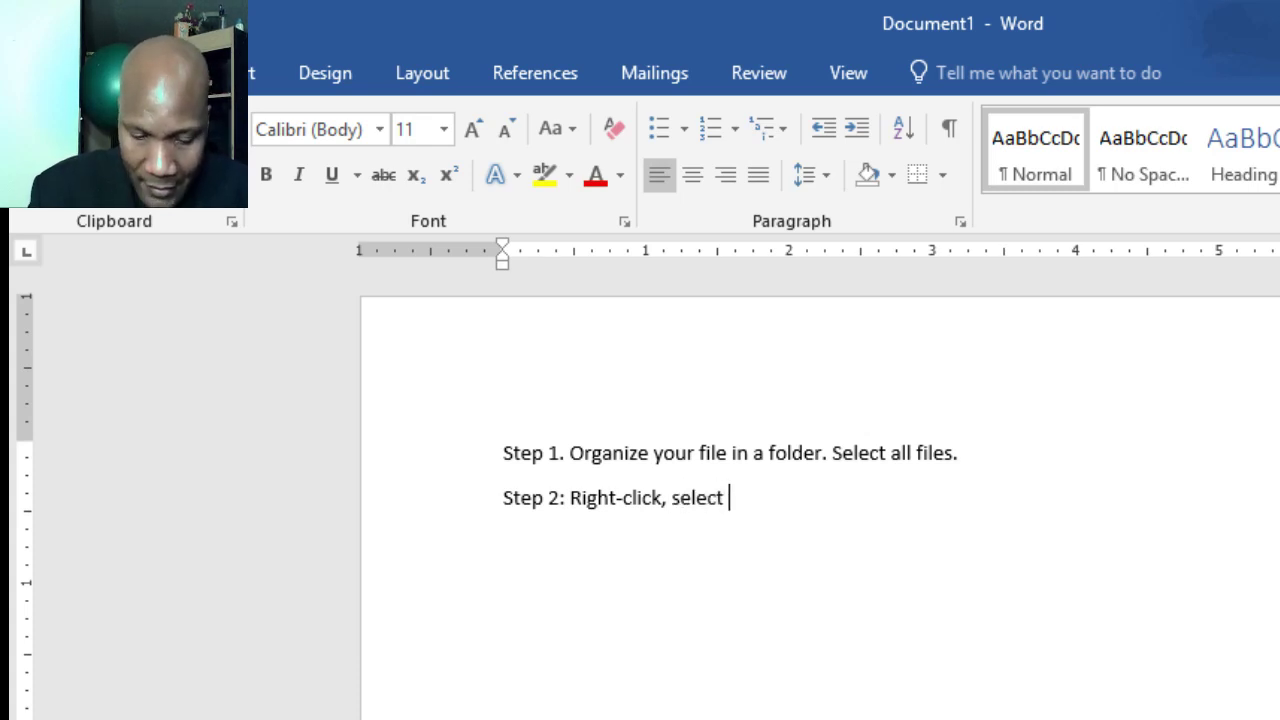
pyautogui.press('BackSpace')
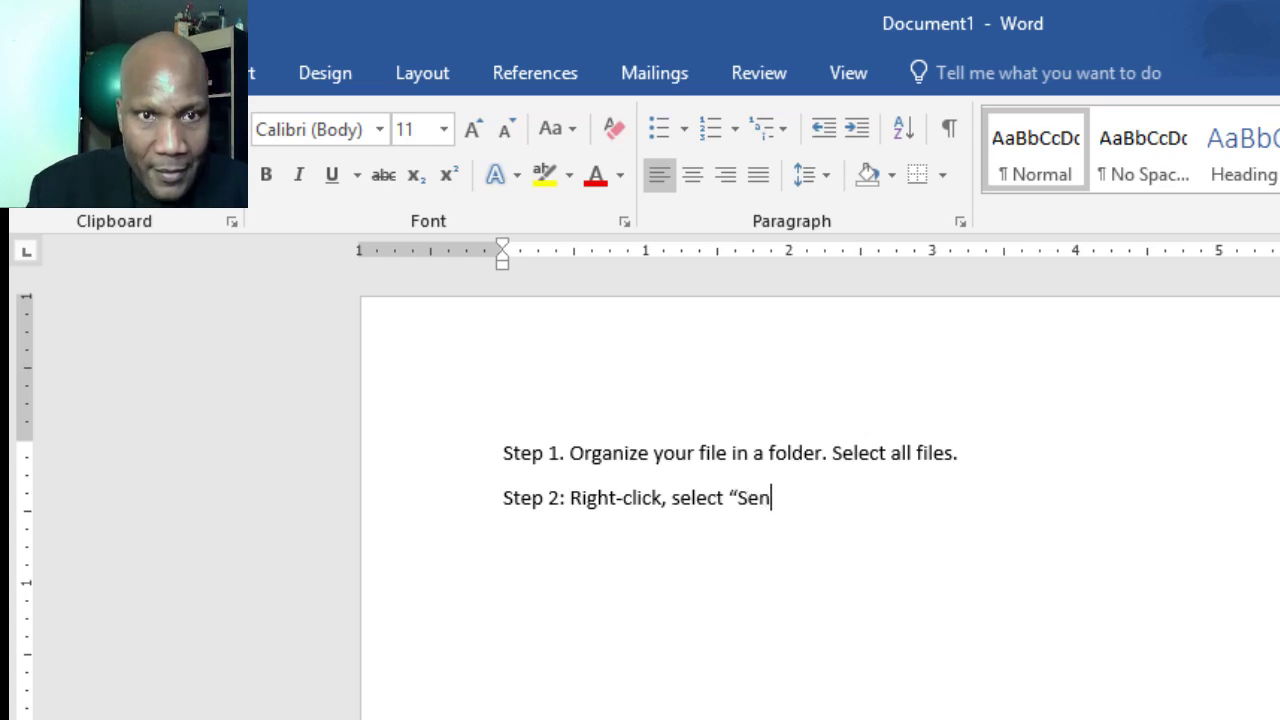
pyautogui.write('d to')
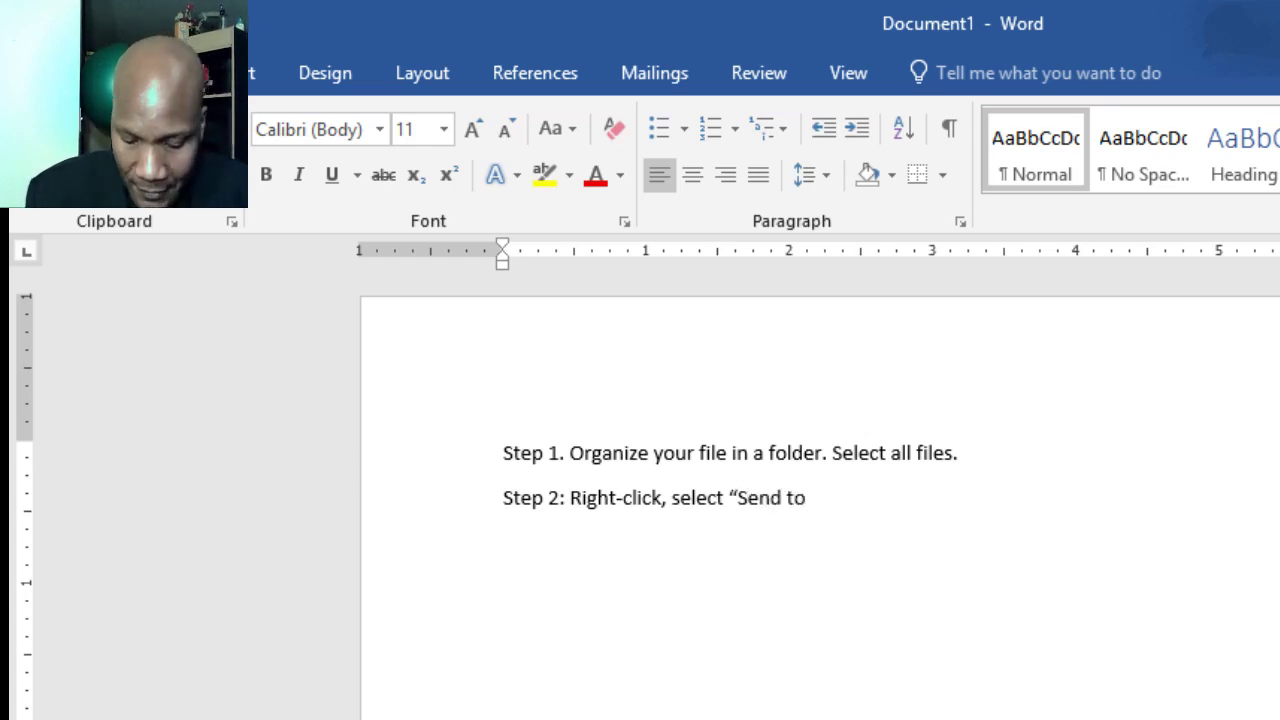
pyautogui.press('BackSpace')
pyautogui.press('BackSpace')
pyautogui.write('T')
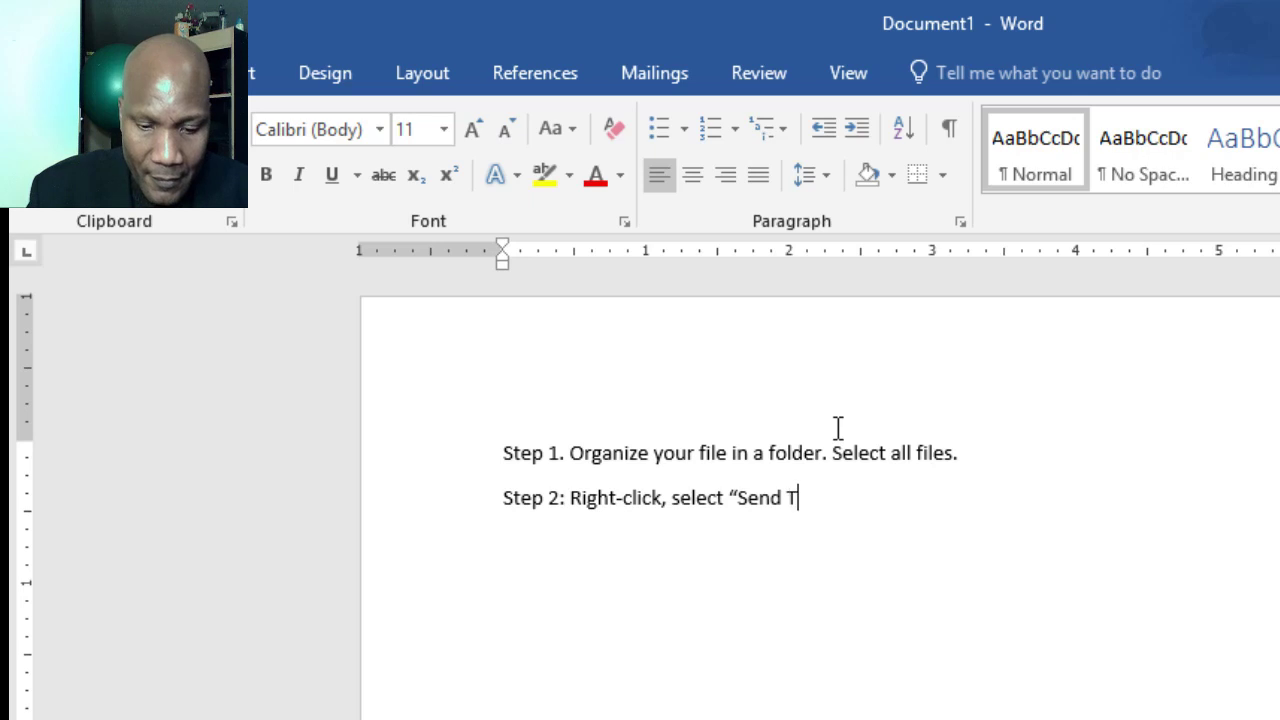
pyautogui.write('o"')
pyautogui.write(' from the')
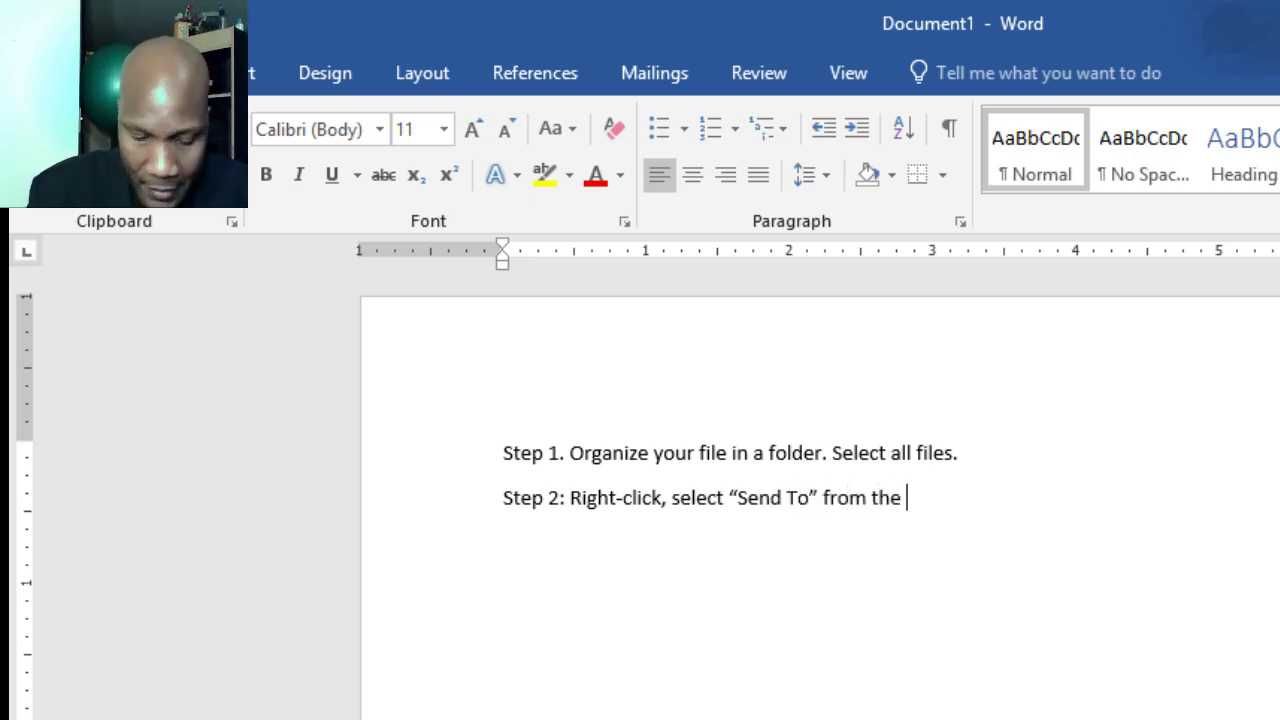
pyautogui.write(' context ')
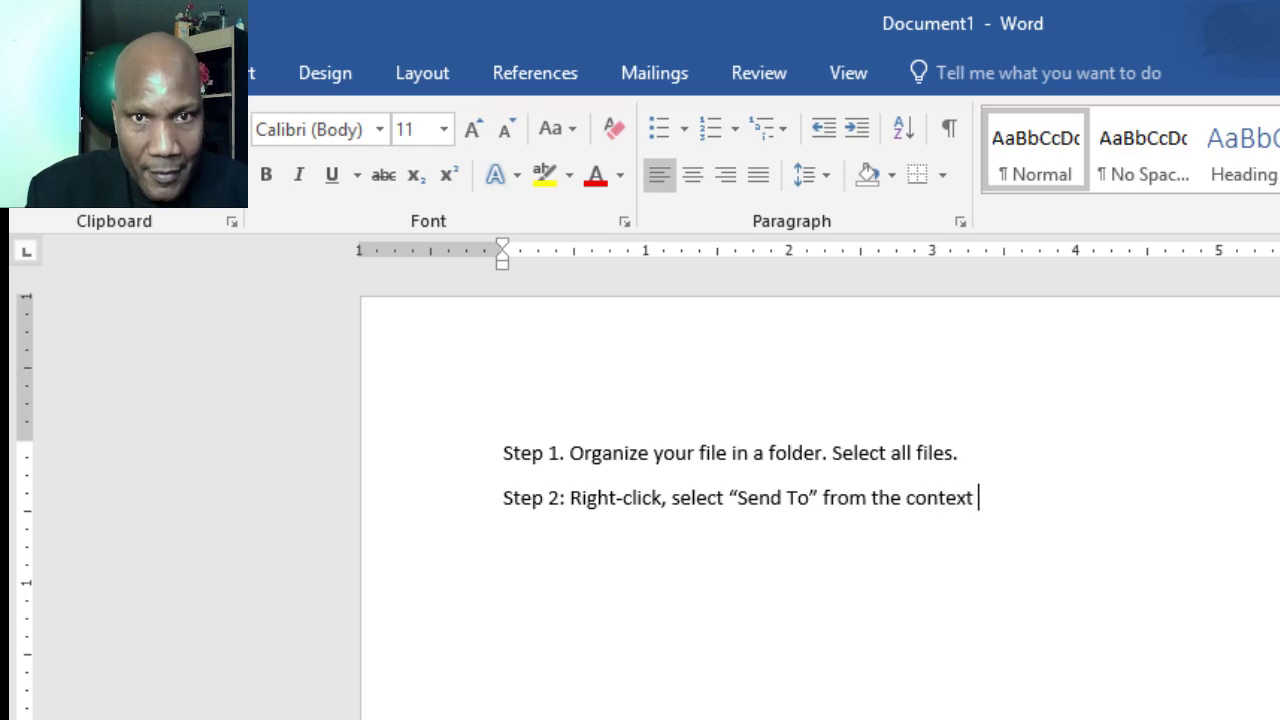
pyautogui.write('menhy')
# Step: End Step 2 with 'and select "Compresses(zip' and move to a new line
pyautogui.press('BackSpace')
pyautogui.press('BackSpace')
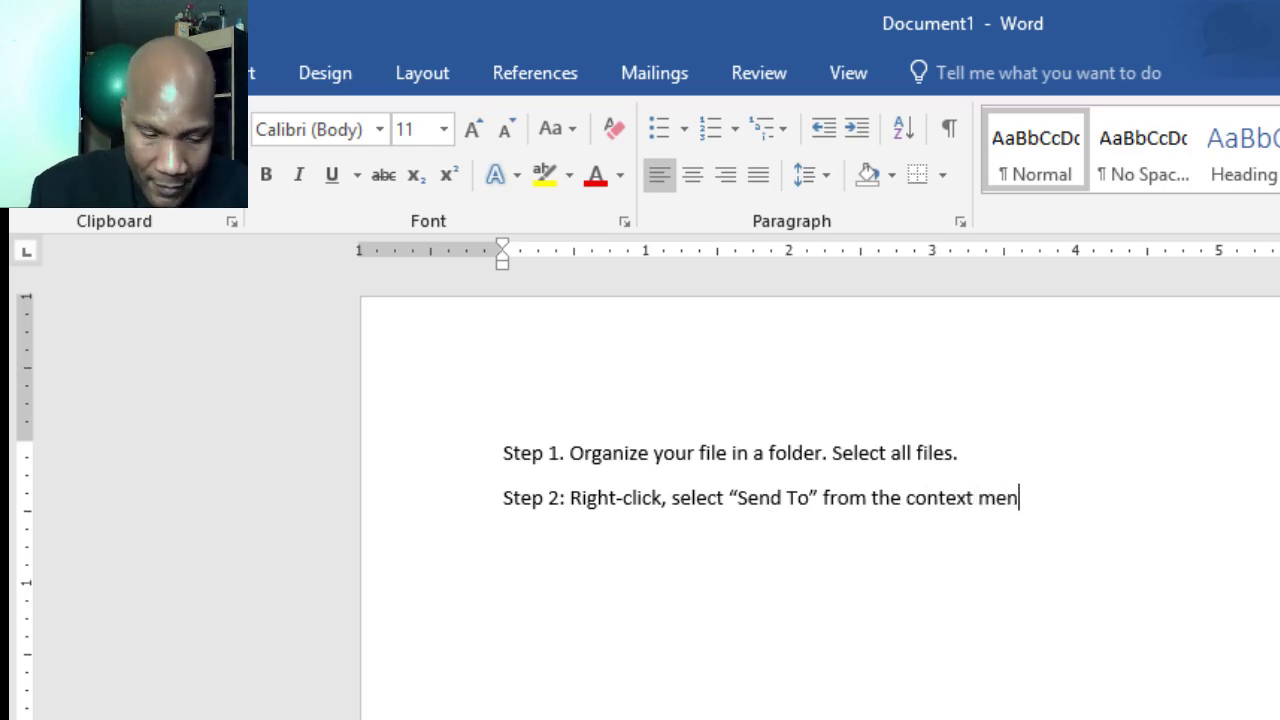
pyautogui.write('u')
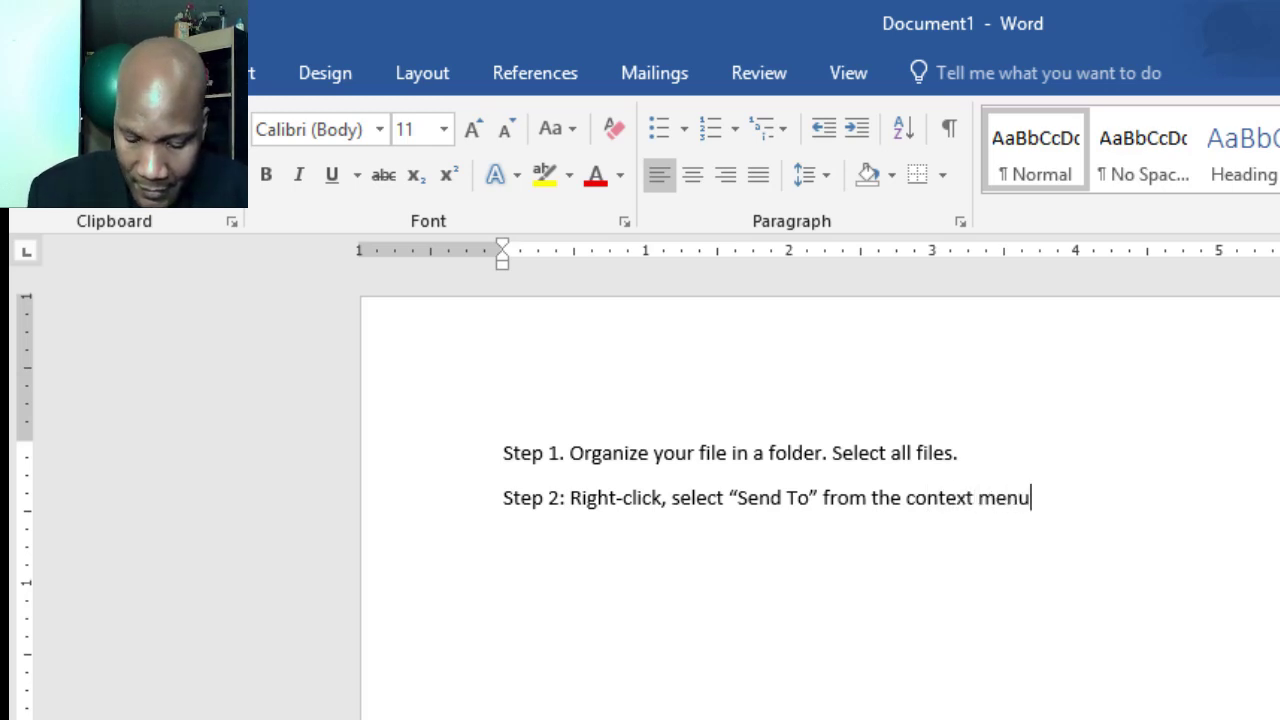
pyautogui.write(' a')
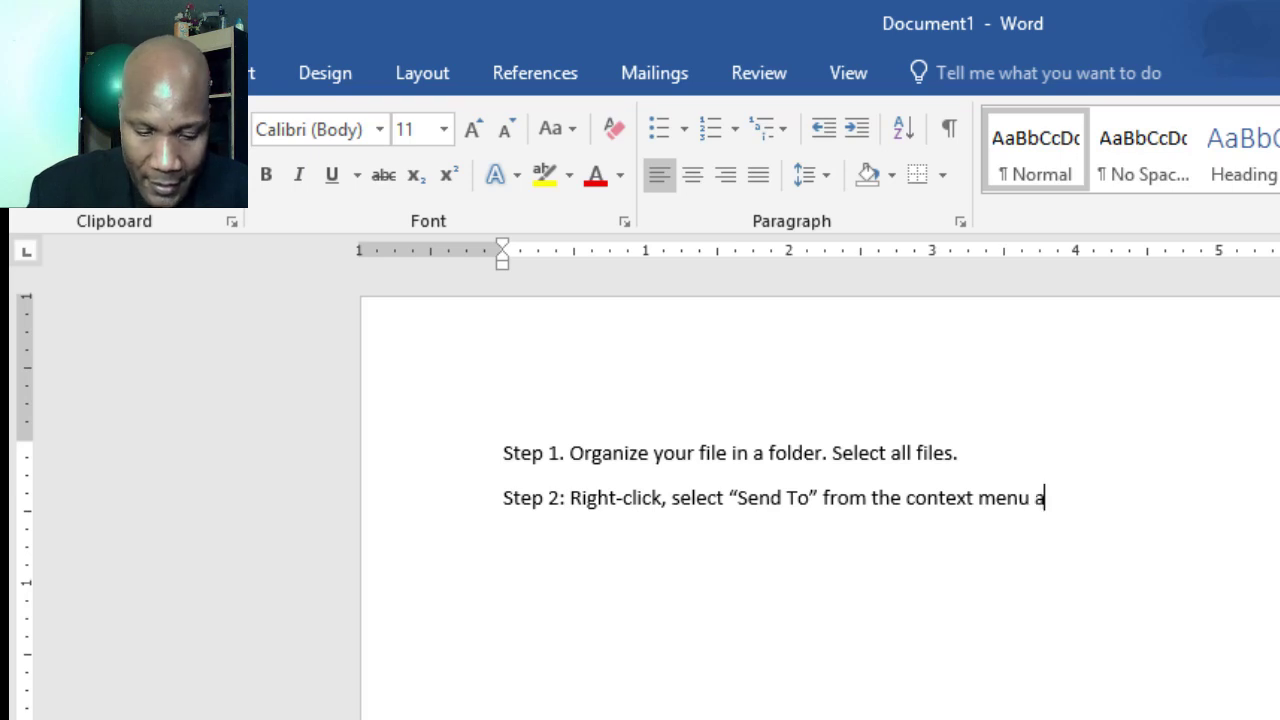
pyautogui.write('nd ')
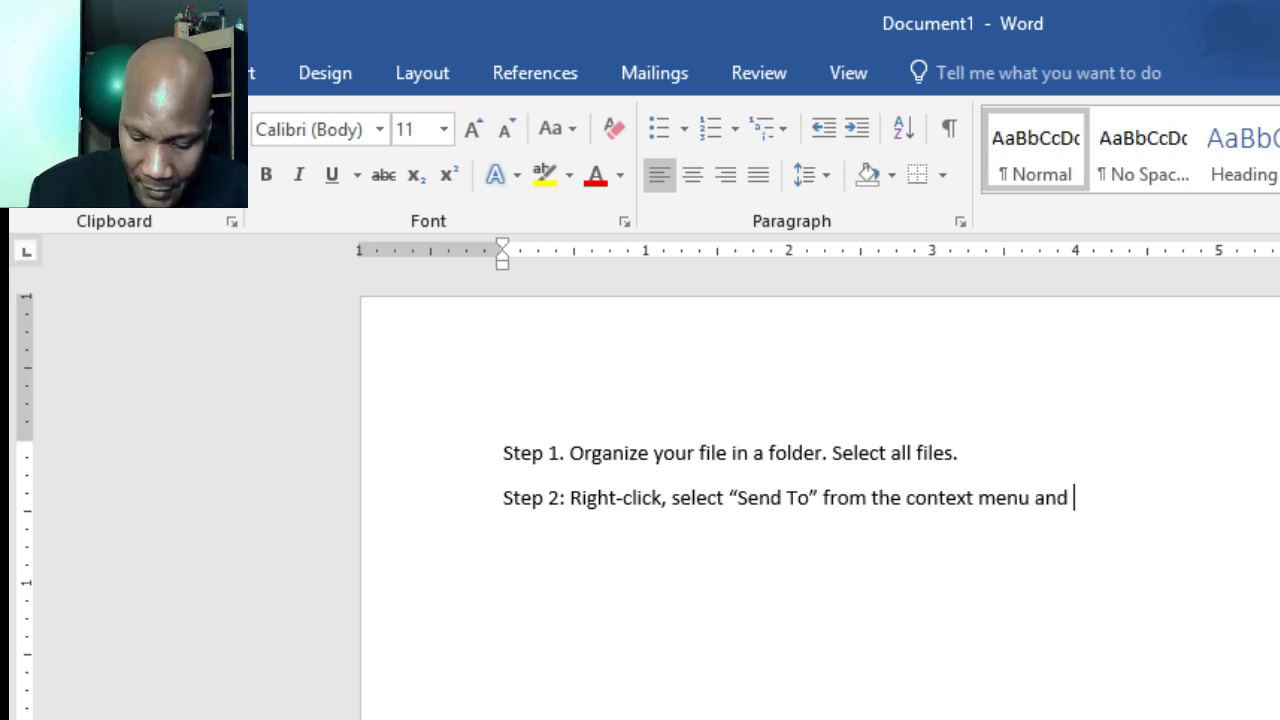
pyautogui.write('slelec')
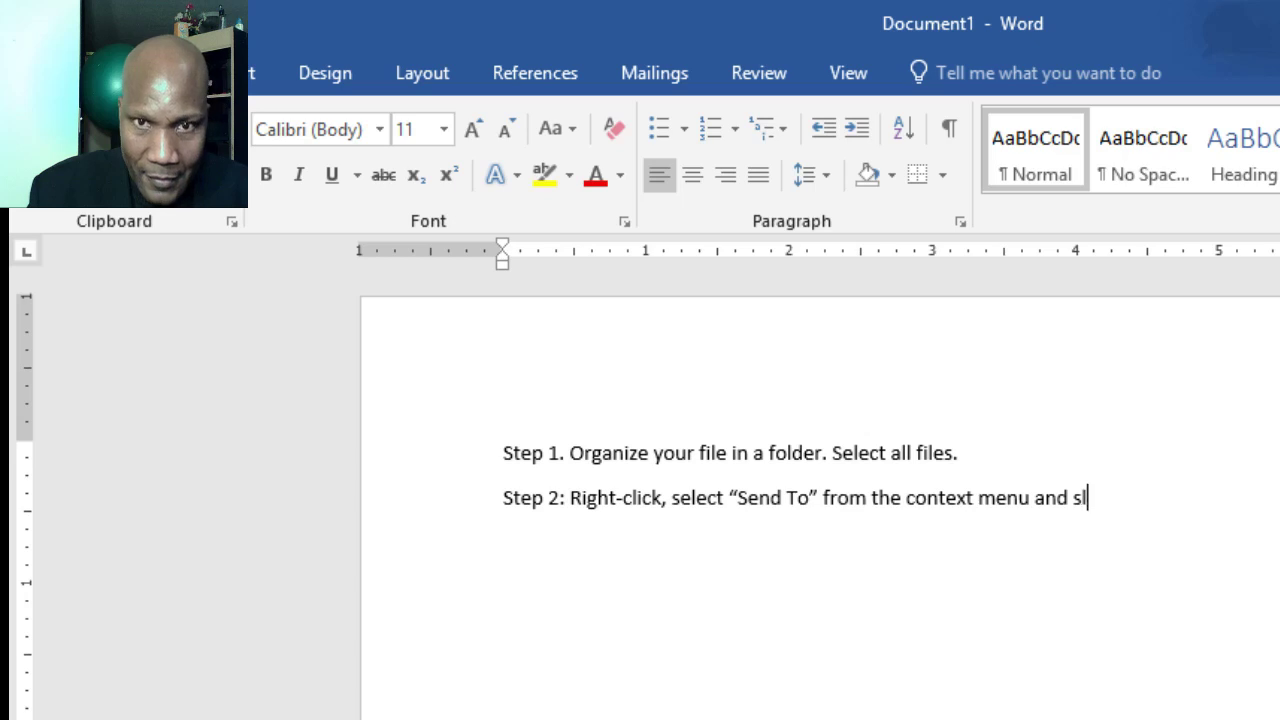
pyautogui.press('BackSpace')
pyautogui.press('BackSpace')
pyautogui.press('BackSpace')
pyautogui.press('BackSpace')
pyautogui.press('BackSpace')
pyautogui.write('el')
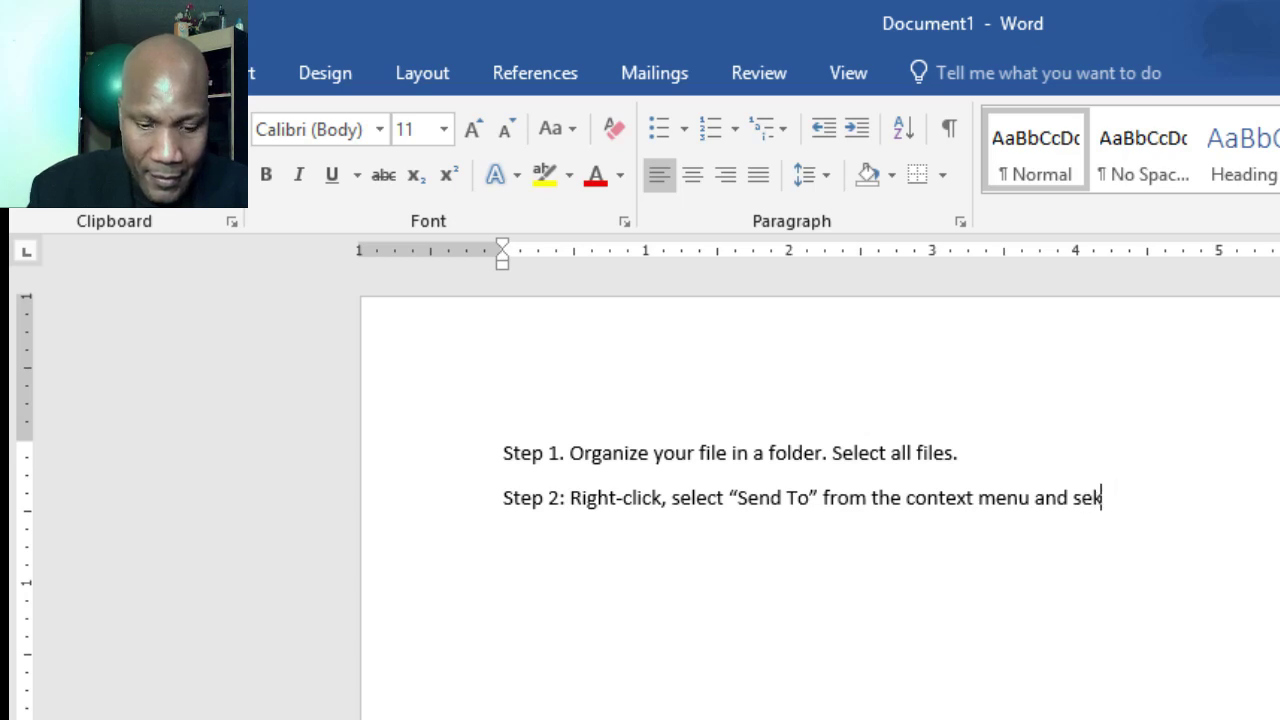
pyautogui.press('BackSpace')
pyautogui.press('BackSpace')
pyautogui.write('elect ')
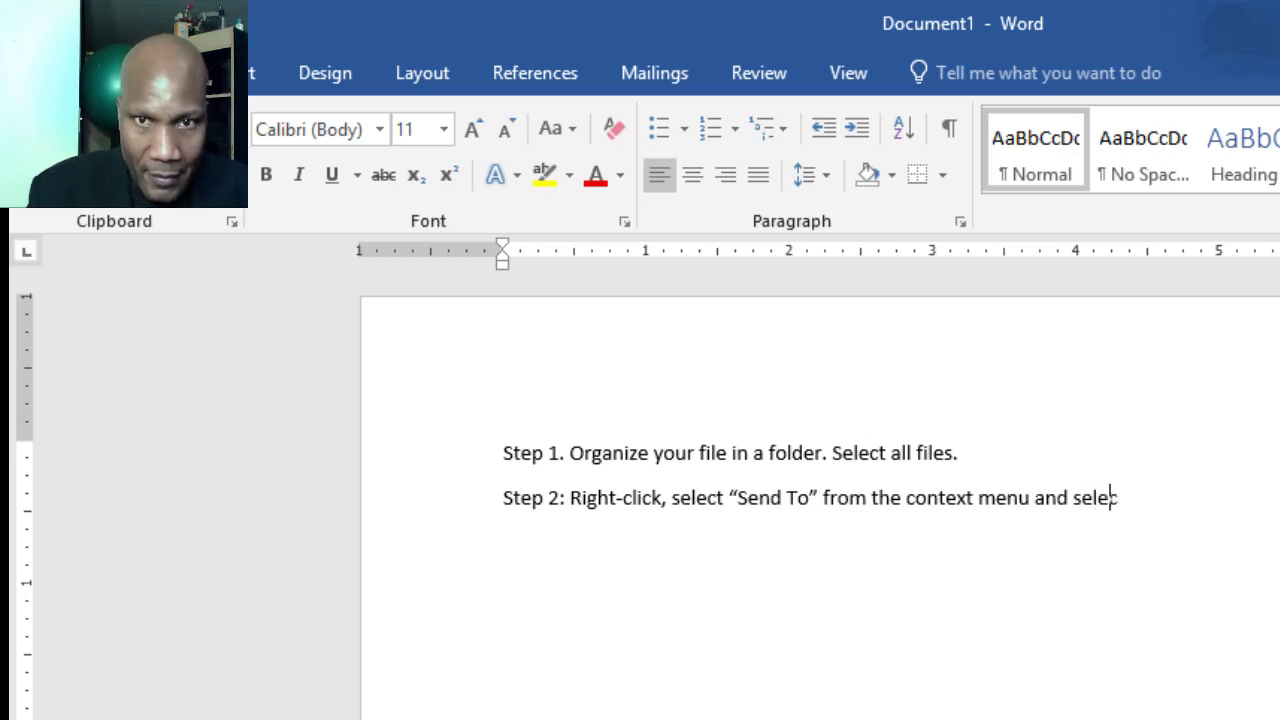
pyautogui.write('"Compres')
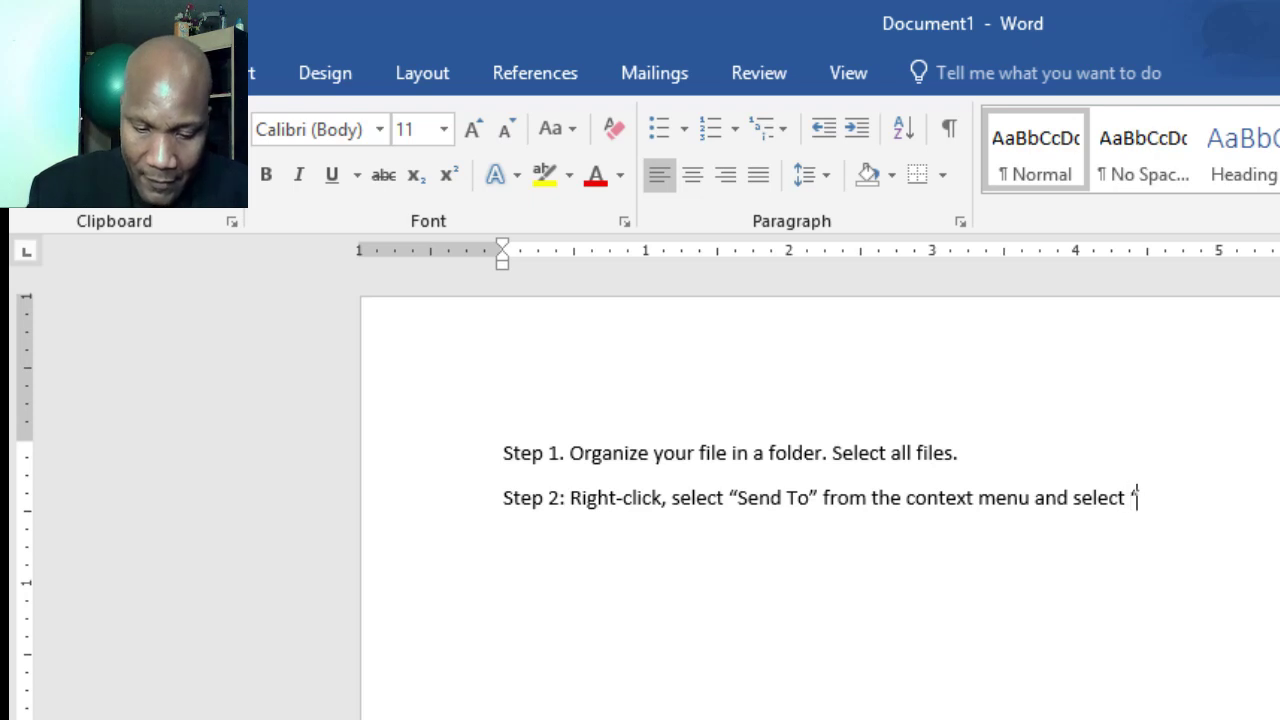
pyautogui.write('ses')
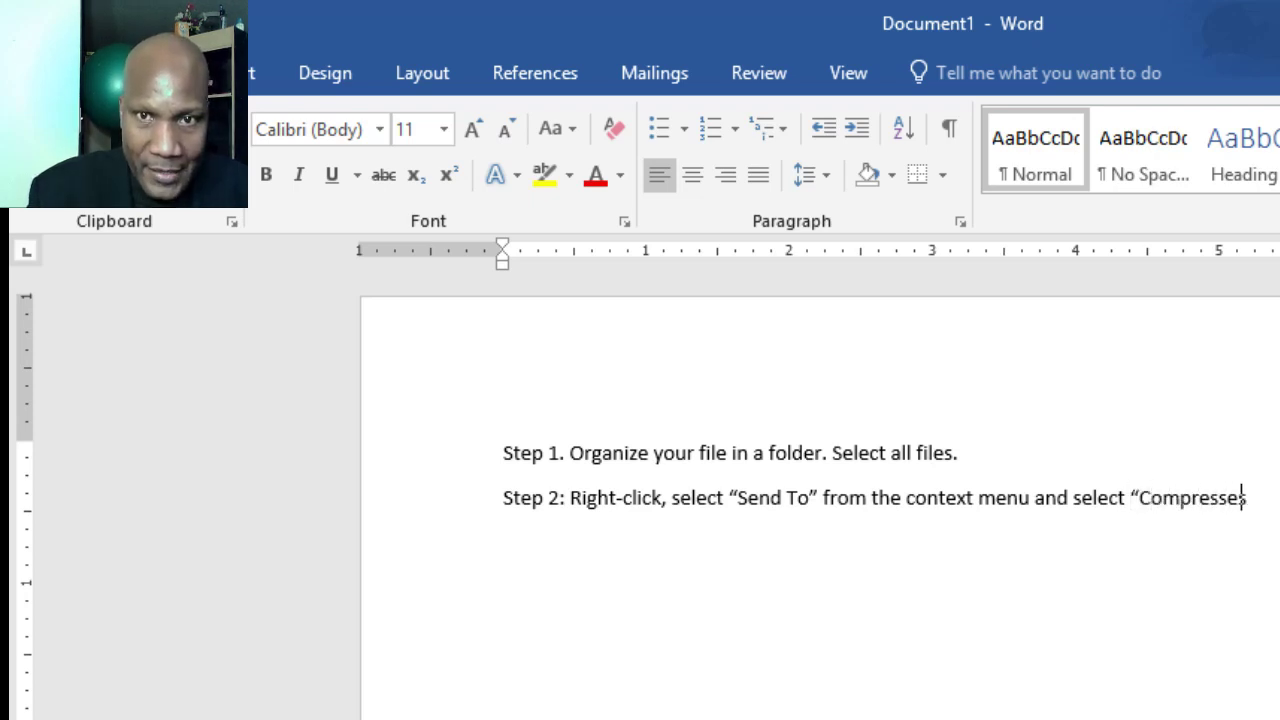
pyautogui.write('(')
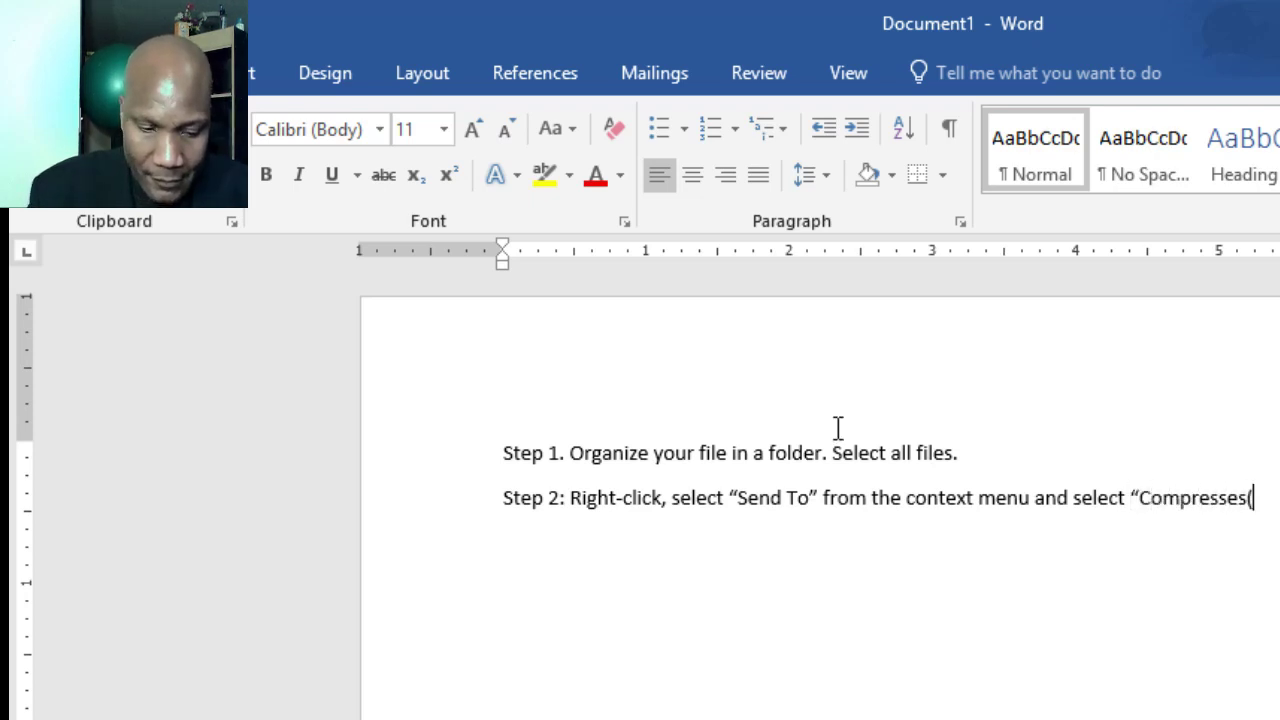
pyautogui.write('zi[[')
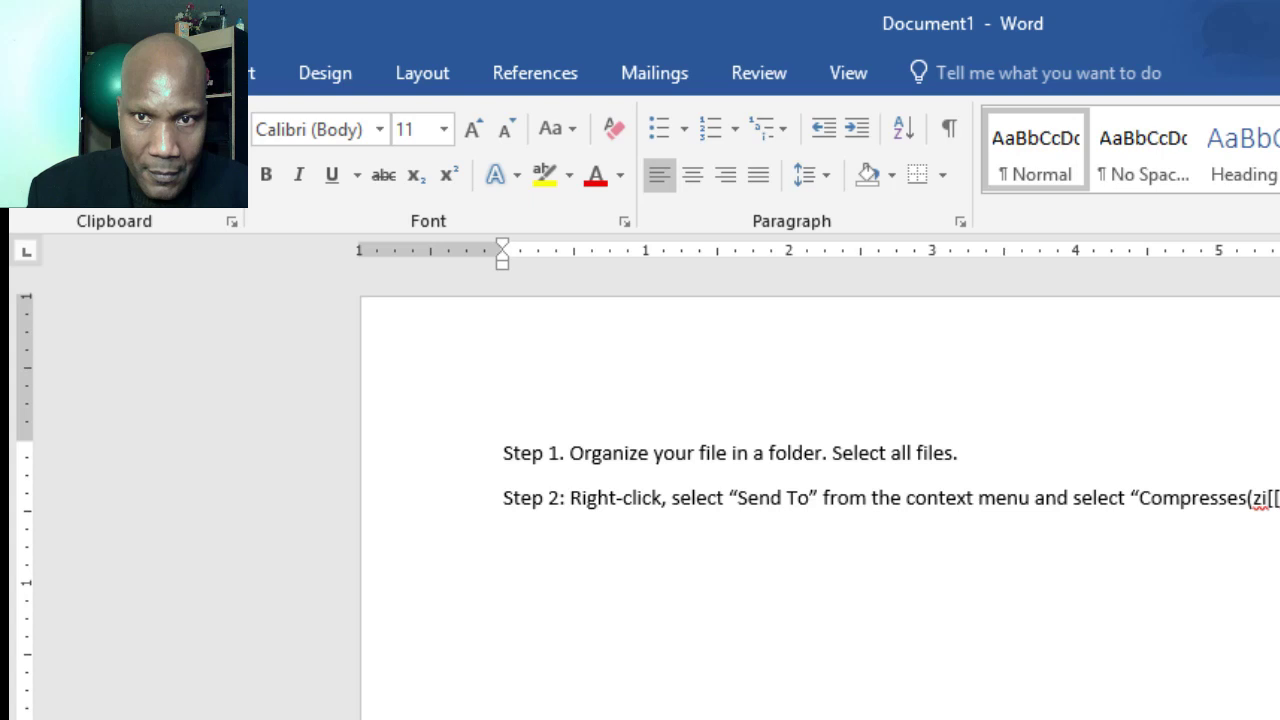
pyautogui.press('BackSpace')
pyautogui.press('BackSpace')
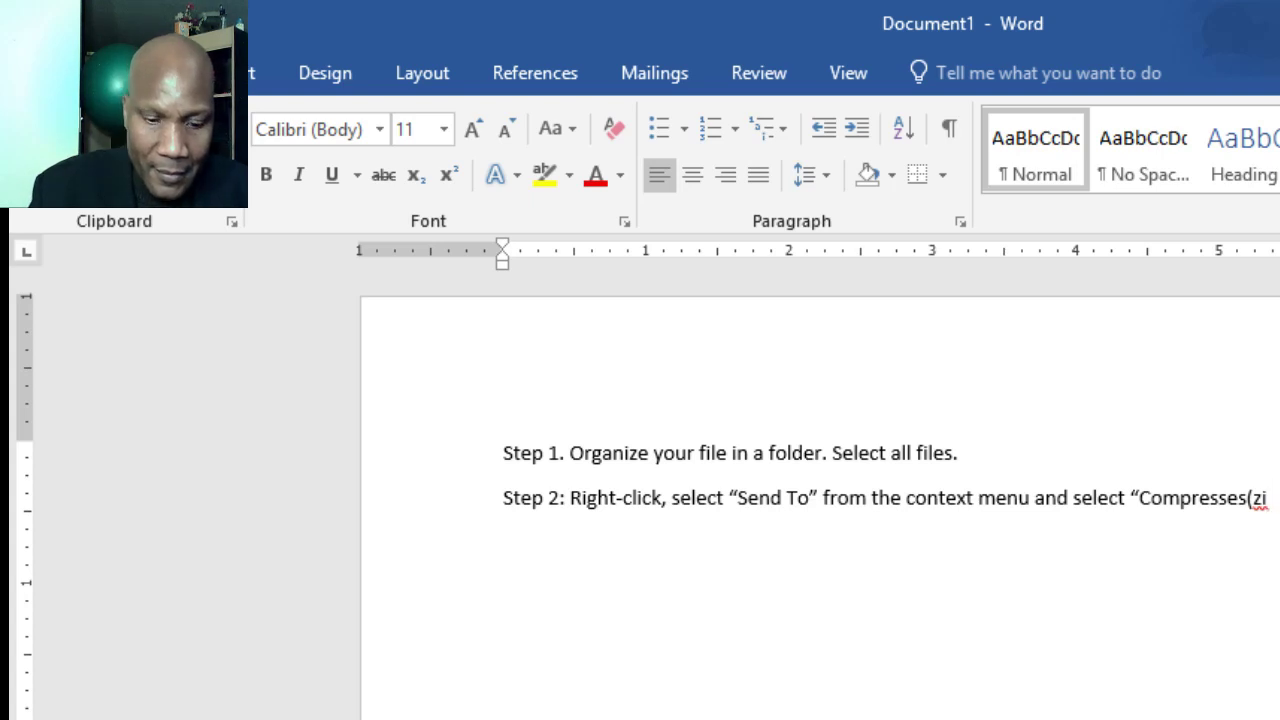
pyautogui.write('p')
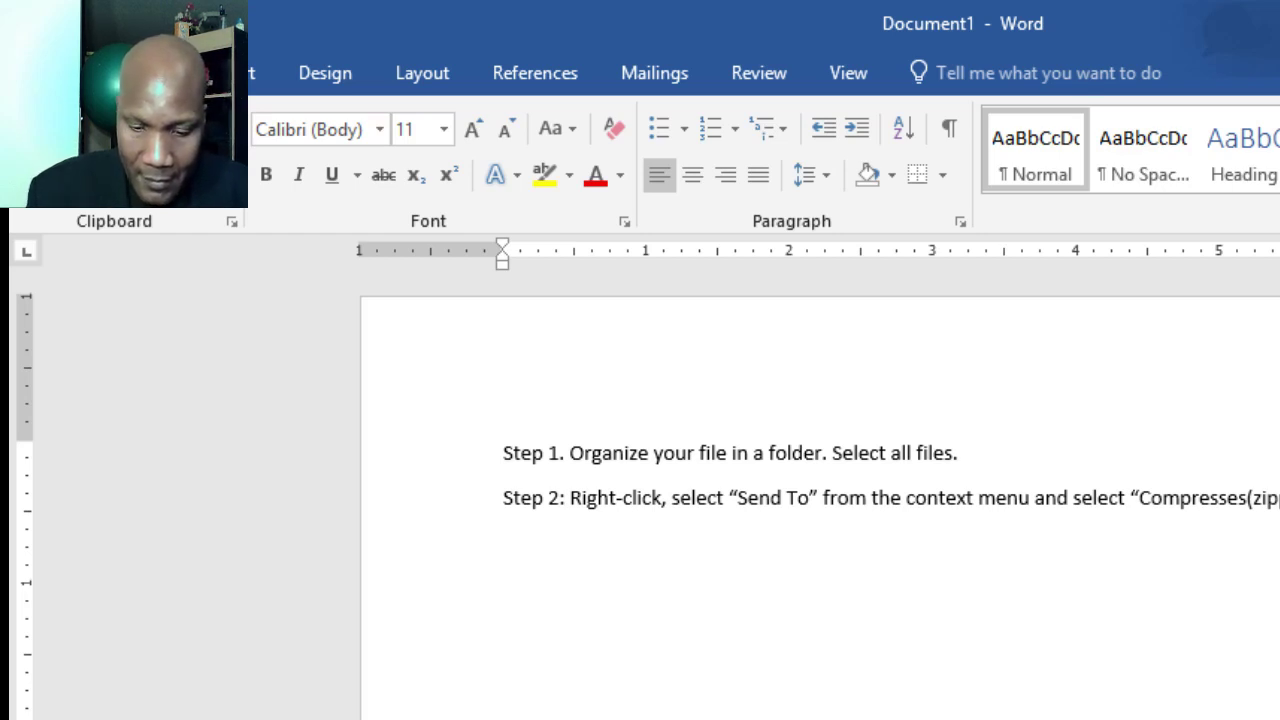
pyautogui.press('Return')
# Step: Type 'Step 3: Rename your file to a more descriptive indicator', correcting misspellings
pyautogui.write('Step ')
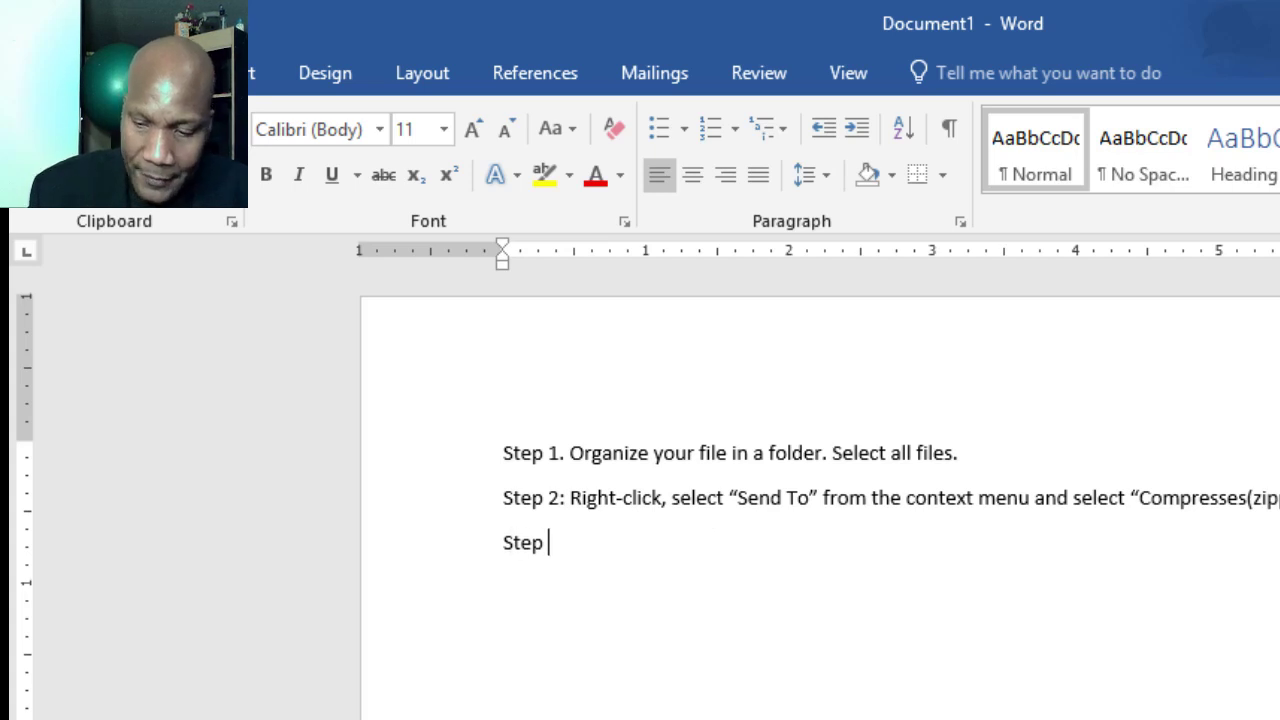
pyautogui.write('3: Rb')
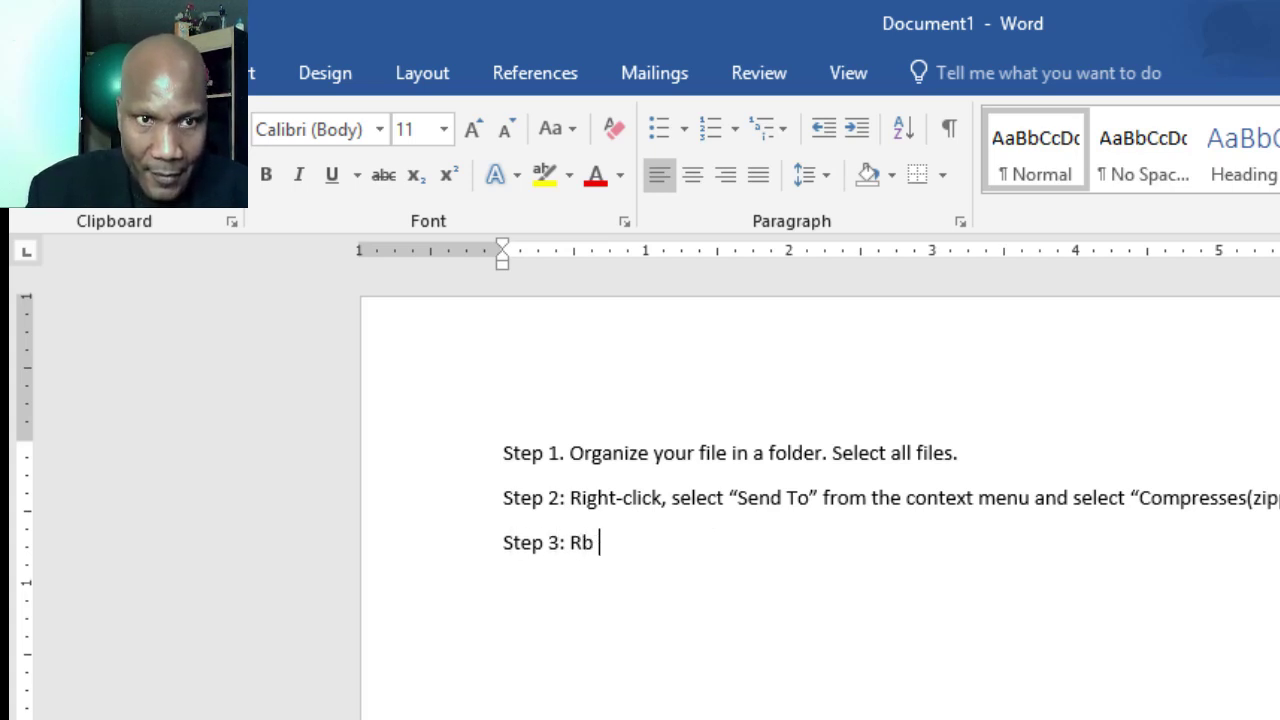
pyautogui.press('BackSpace')
pyautogui.write('ename')
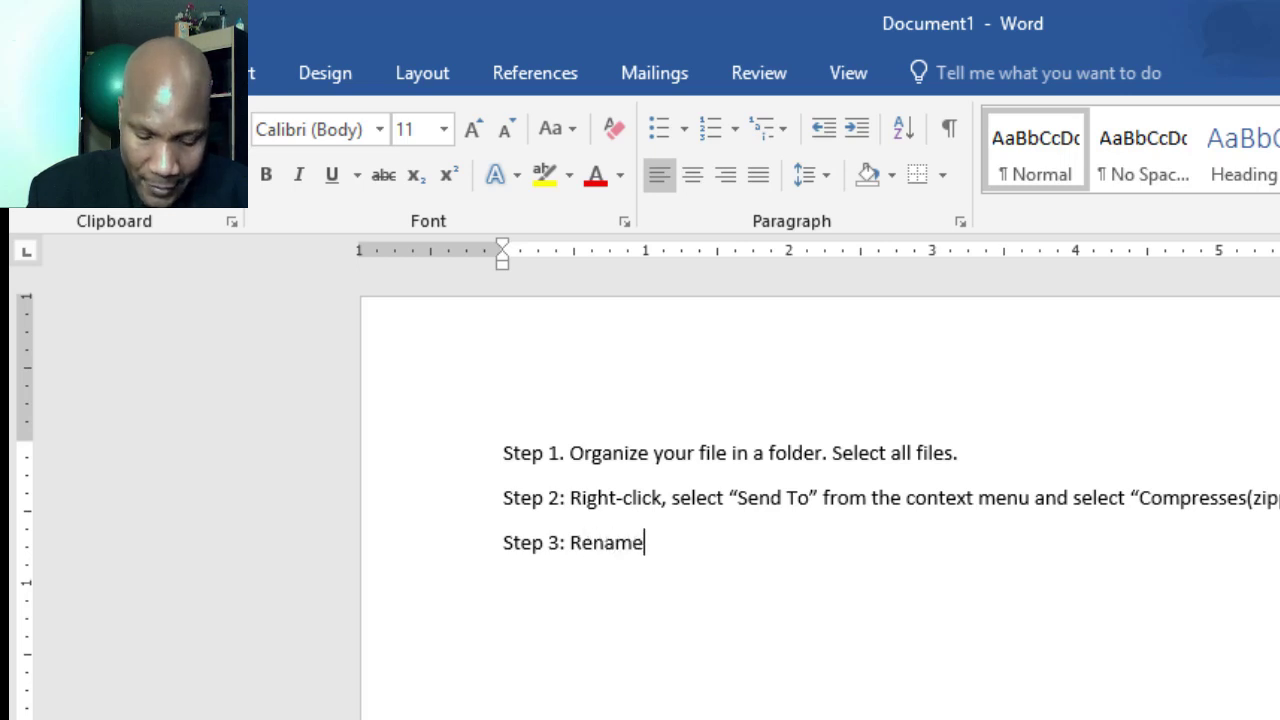
pyautogui.write(' your')
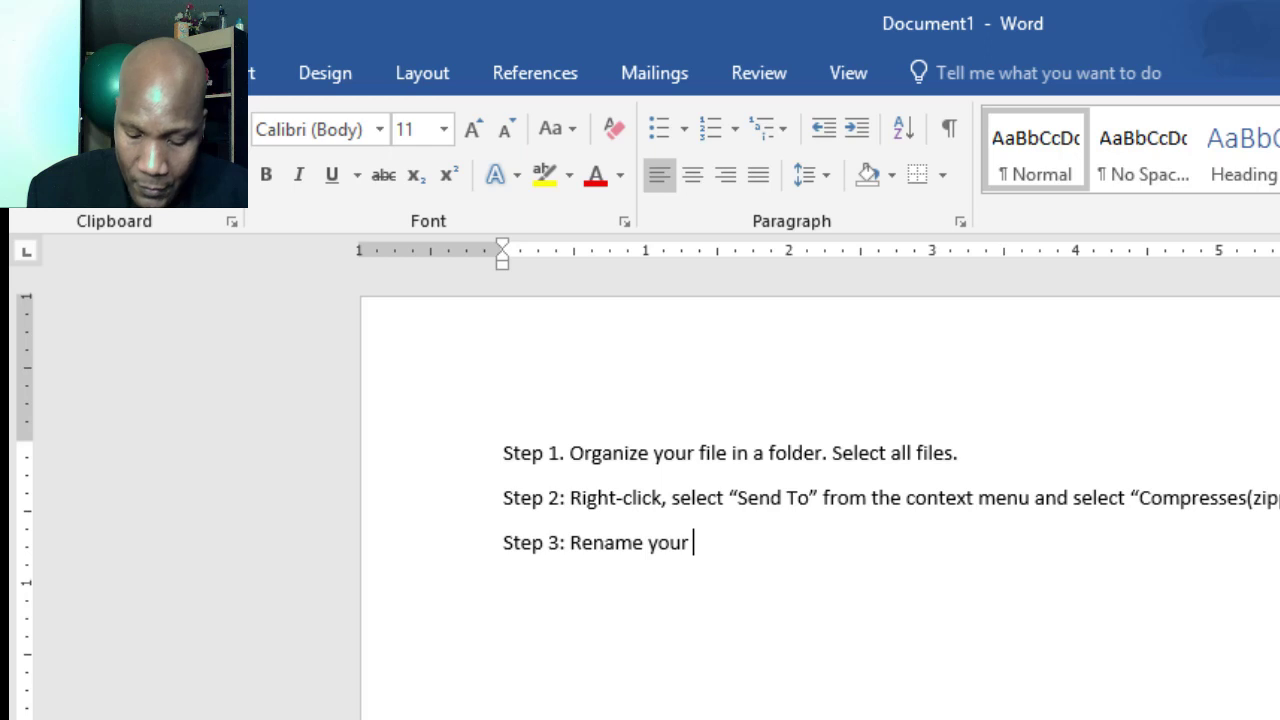
pyautogui.write('f')
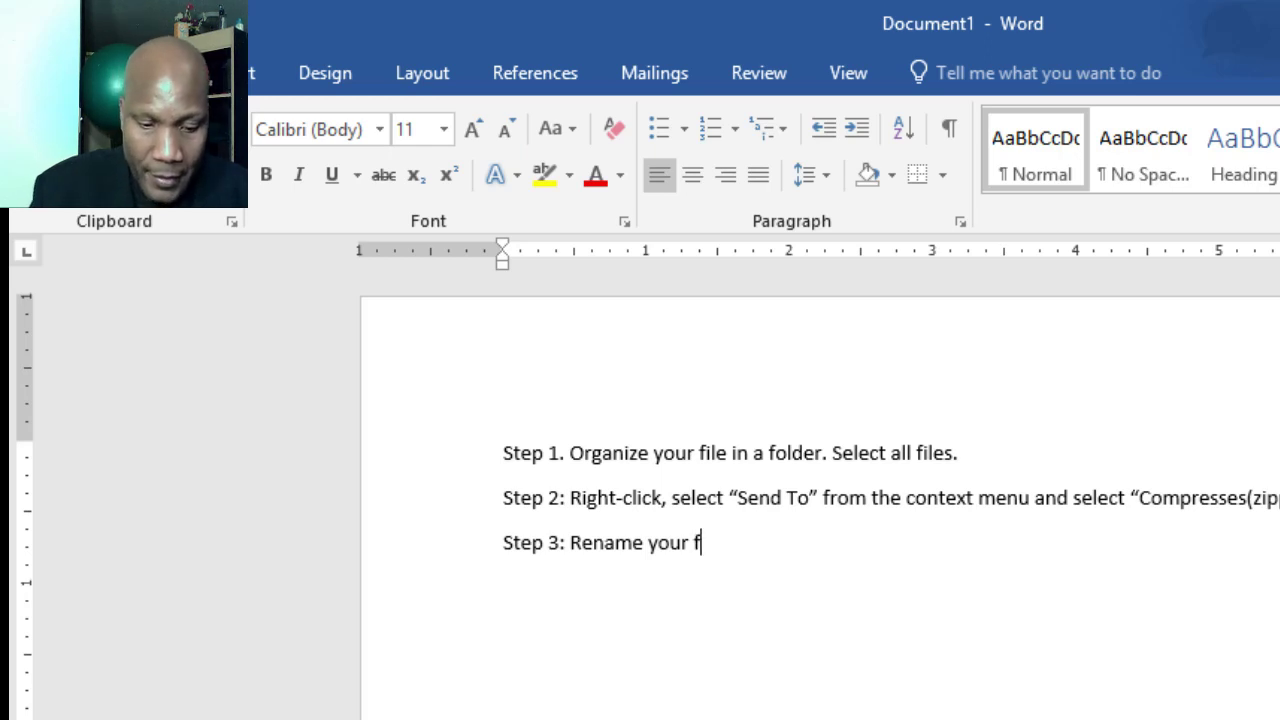
pyautogui.write('ile to a more describ')
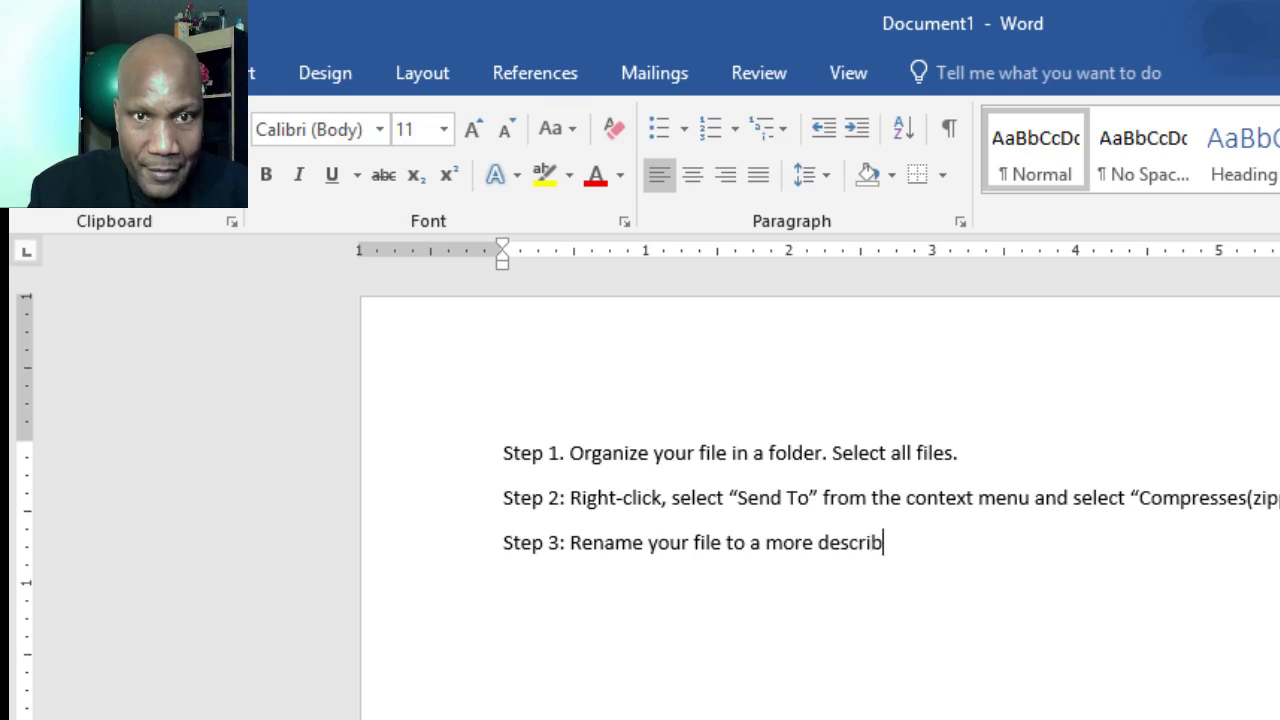
pyautogui.write('pti')
pyautogui.press('BackSpace')
pyautogui.press('BackSpace')
pyautogui.press('BackSpace')
pyautogui.press('BackSpace')
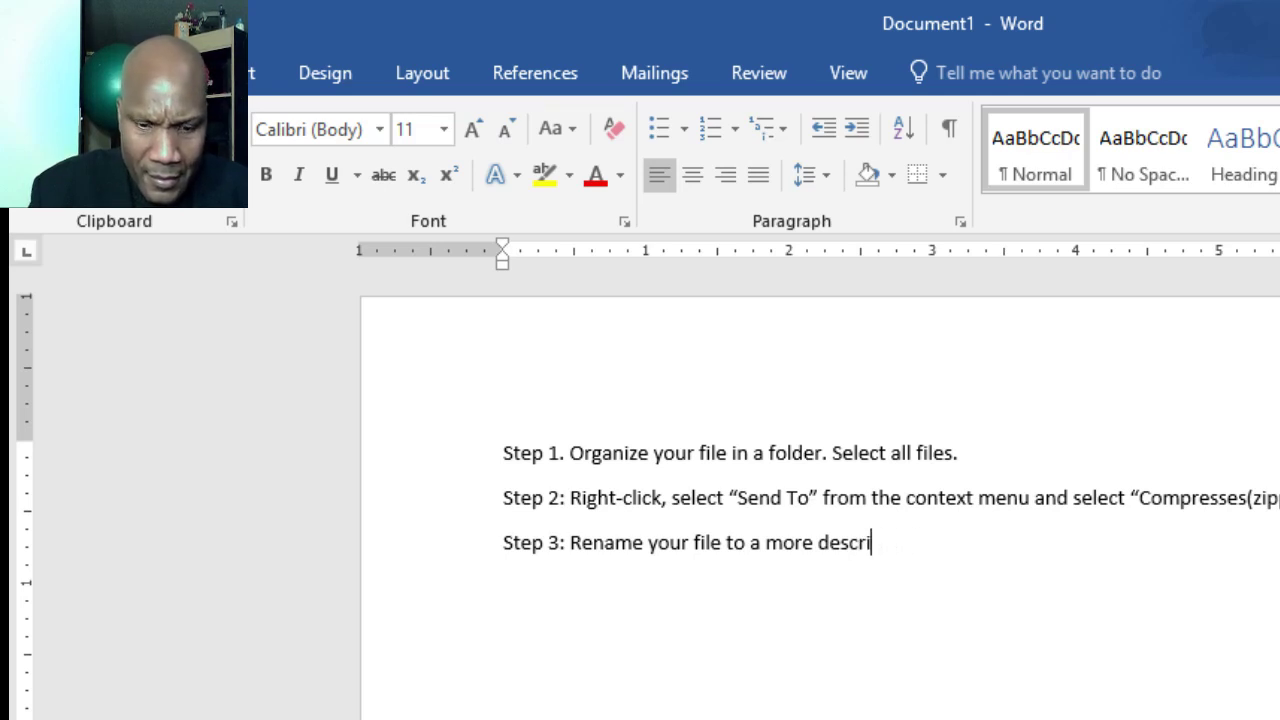
pyautogui.write('ptive')
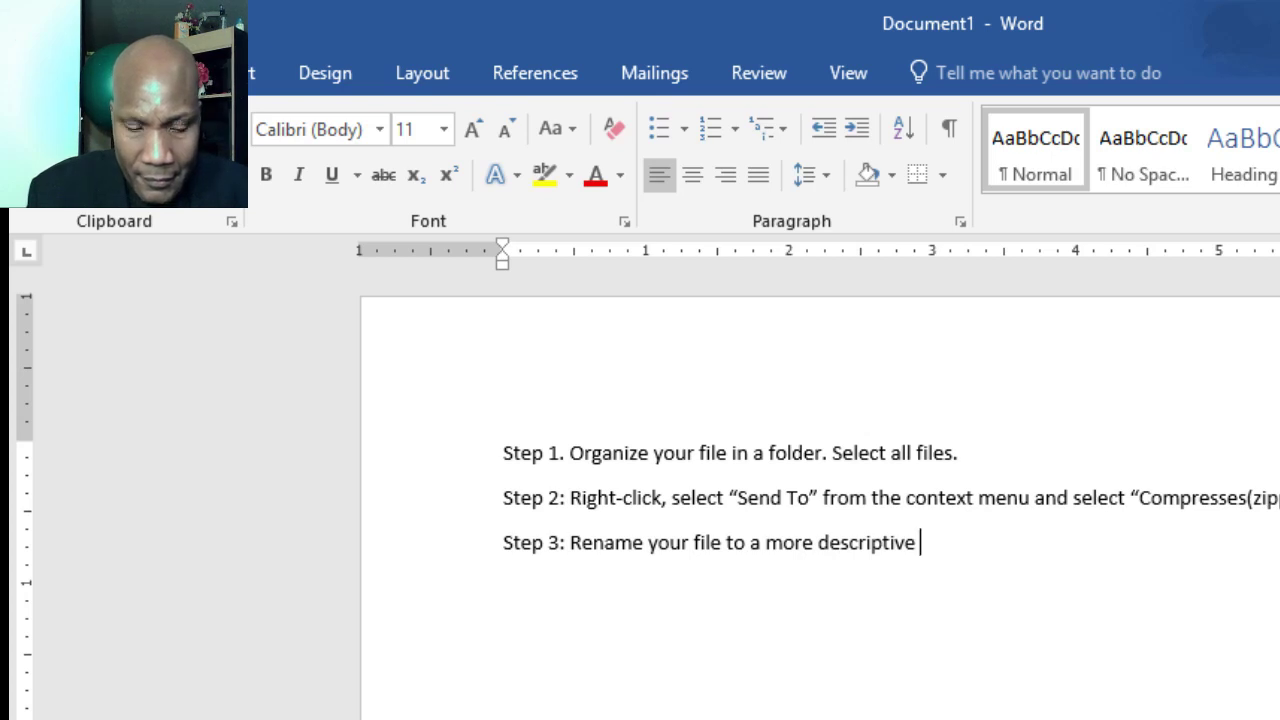
pyautogui.write(' na')
pyautogui.press('BackSpace')
pyautogui.press('BackSpace')
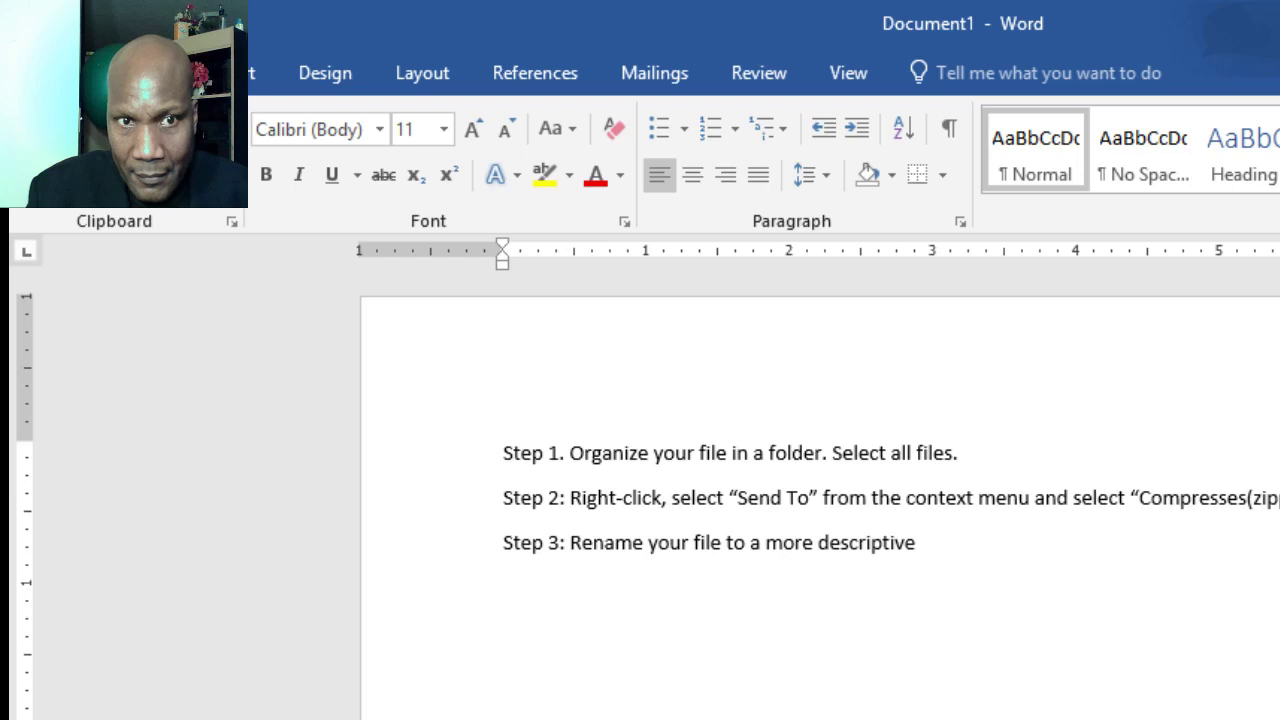
pyautogui.write('ind')
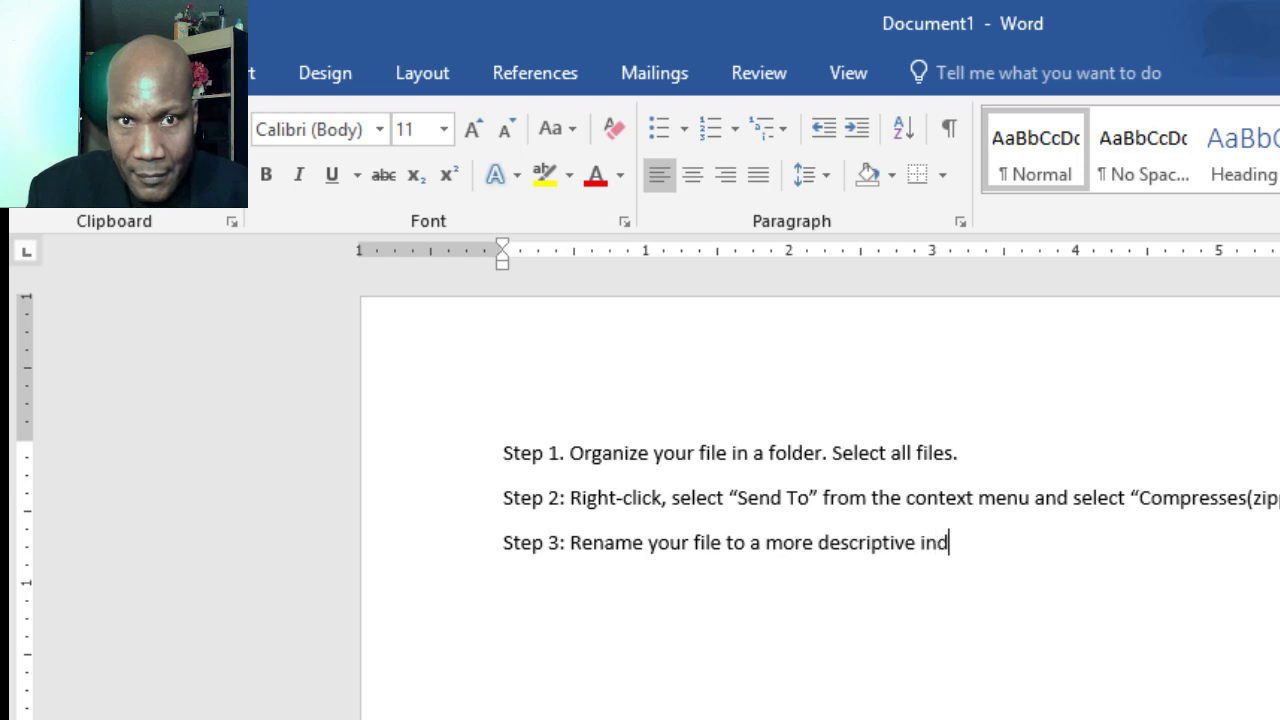
pyautogui.write('ica')
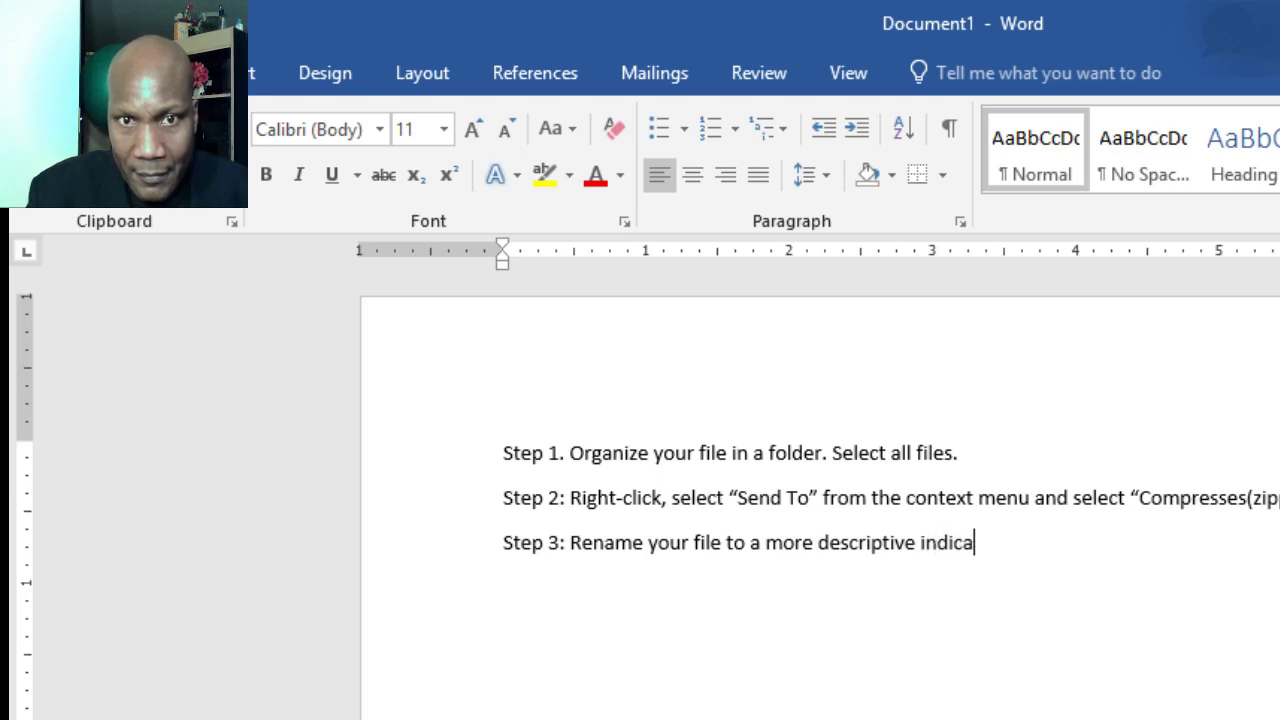
pyautogui.write('tor')
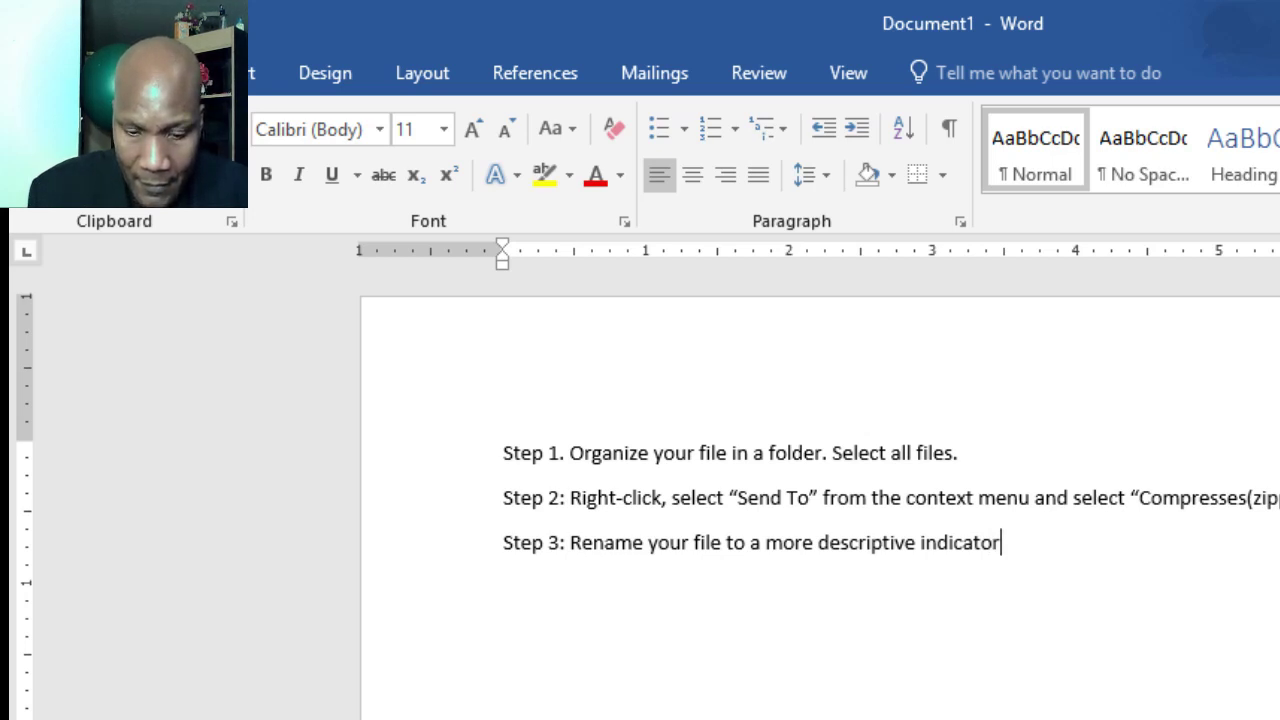
# Step: Close Step 3 with a period and start a new line reading 'Step 4: Attach'
pyautogui.write('.')
pyautogui.press('Return')
pyautogui.write('Step')
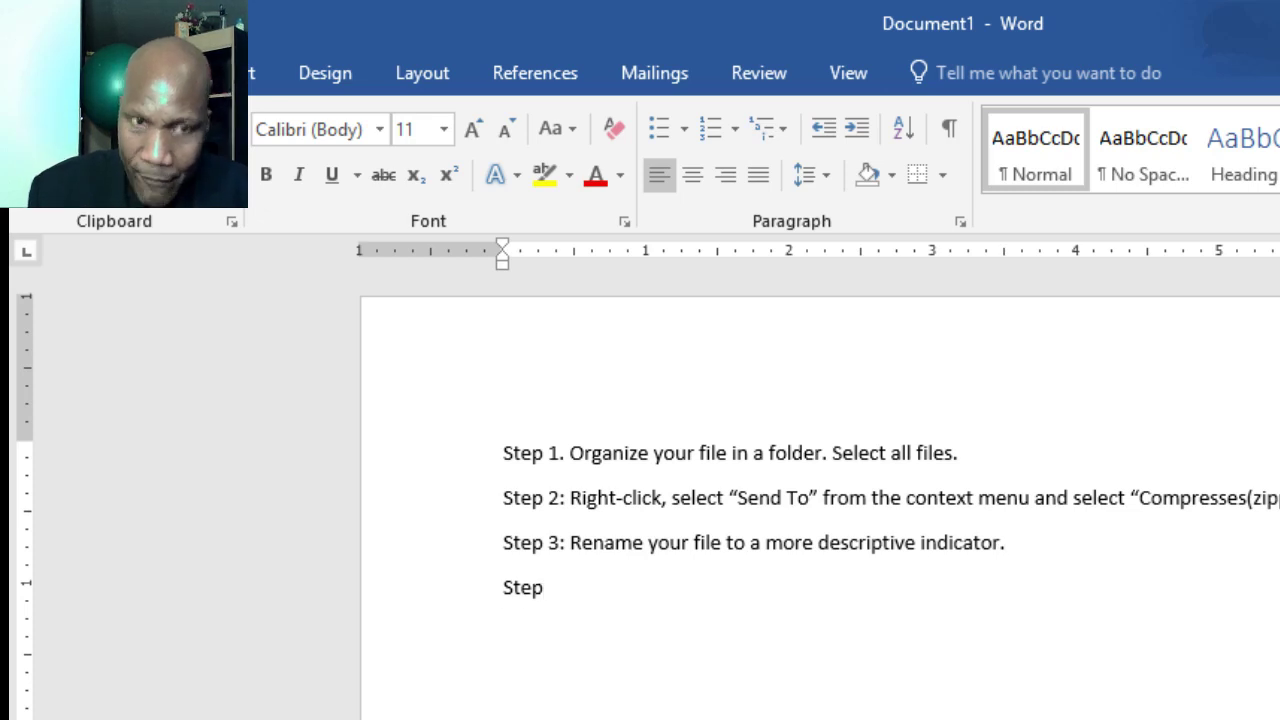
pyautogui.write('4')
pyautogui.press('BackSpace')
pyautogui.write('4')
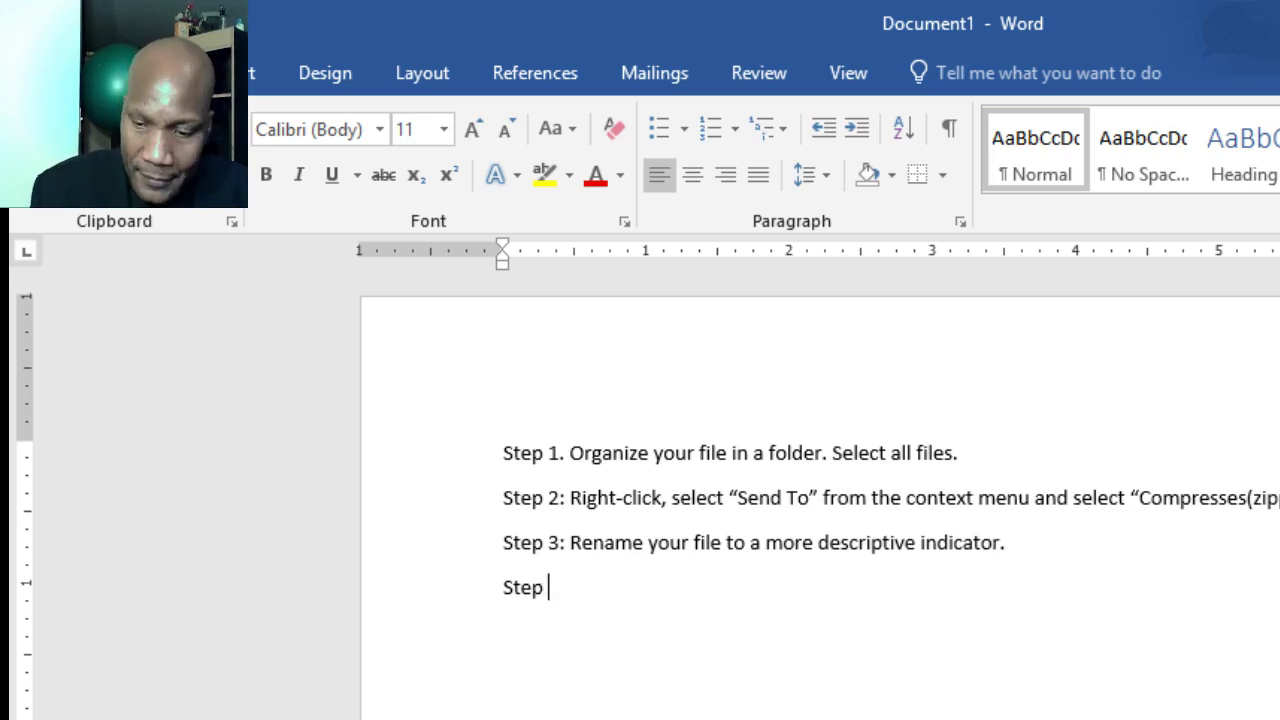
pyautogui.write(': A')
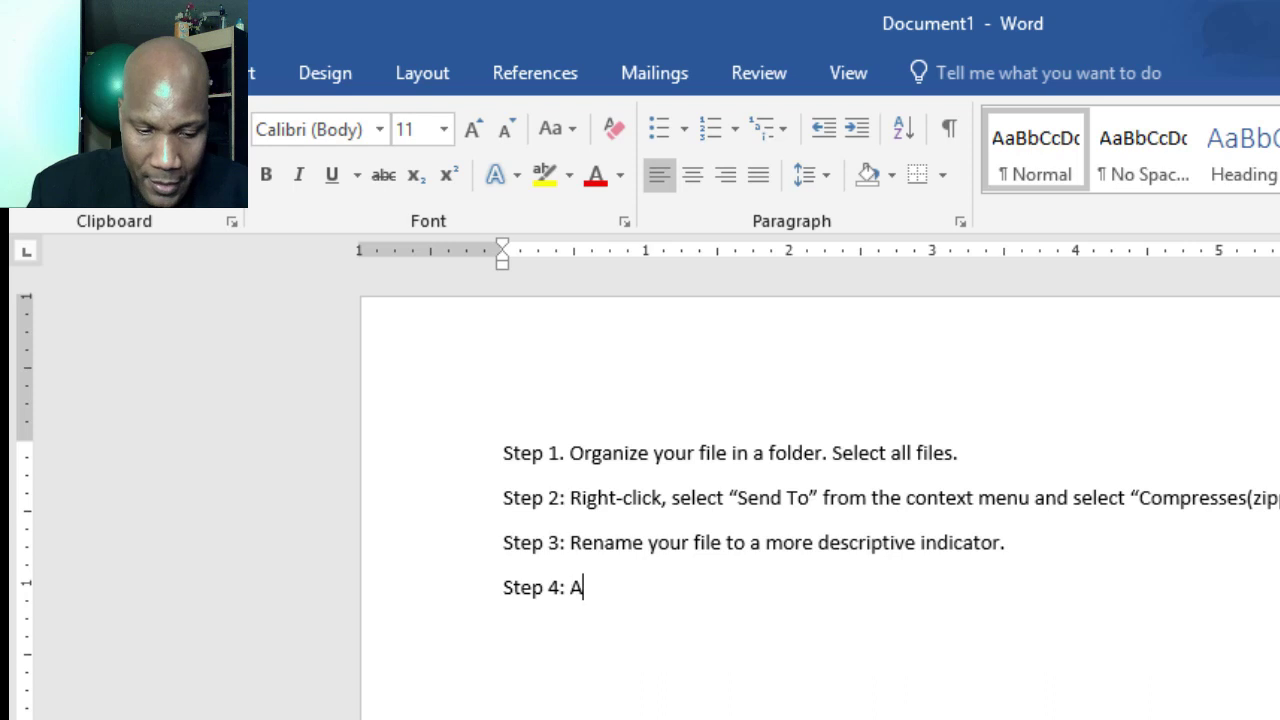
pyautogui.write('ttach to')
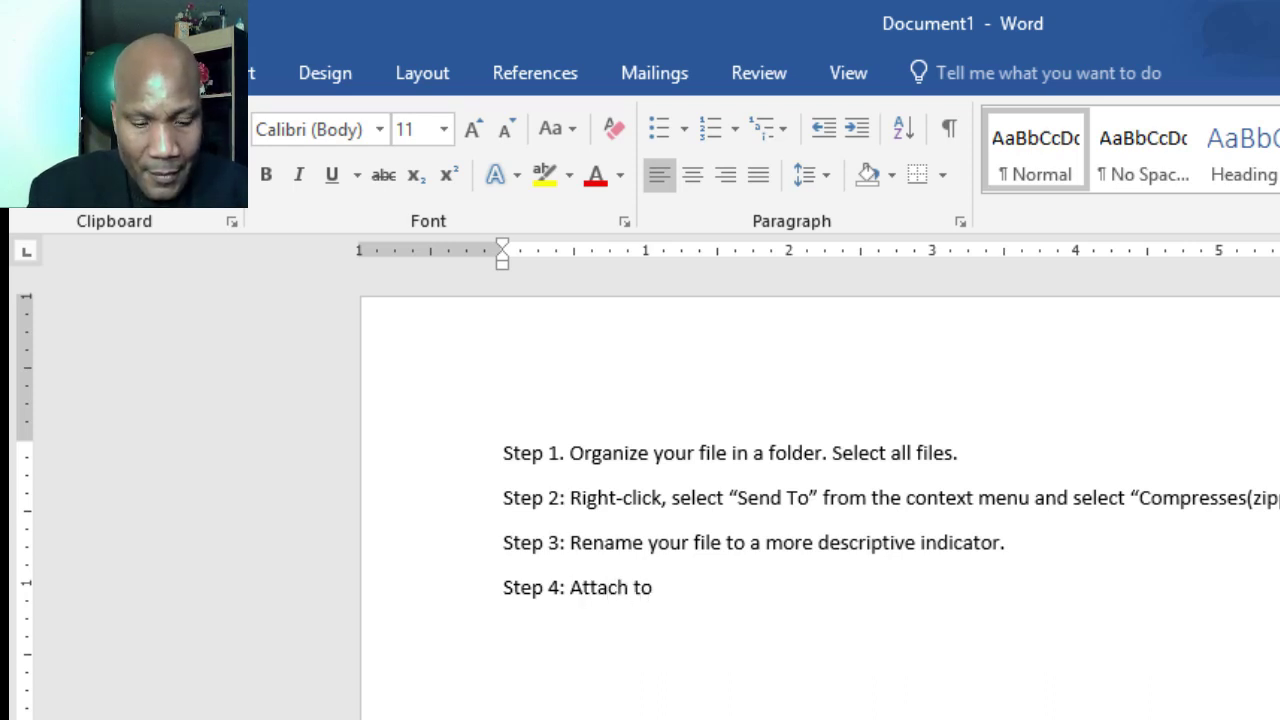
pyautogui.press('BackSpace')
pyautogui.press('BackSpace')
pyautogui.press('BackSpace')
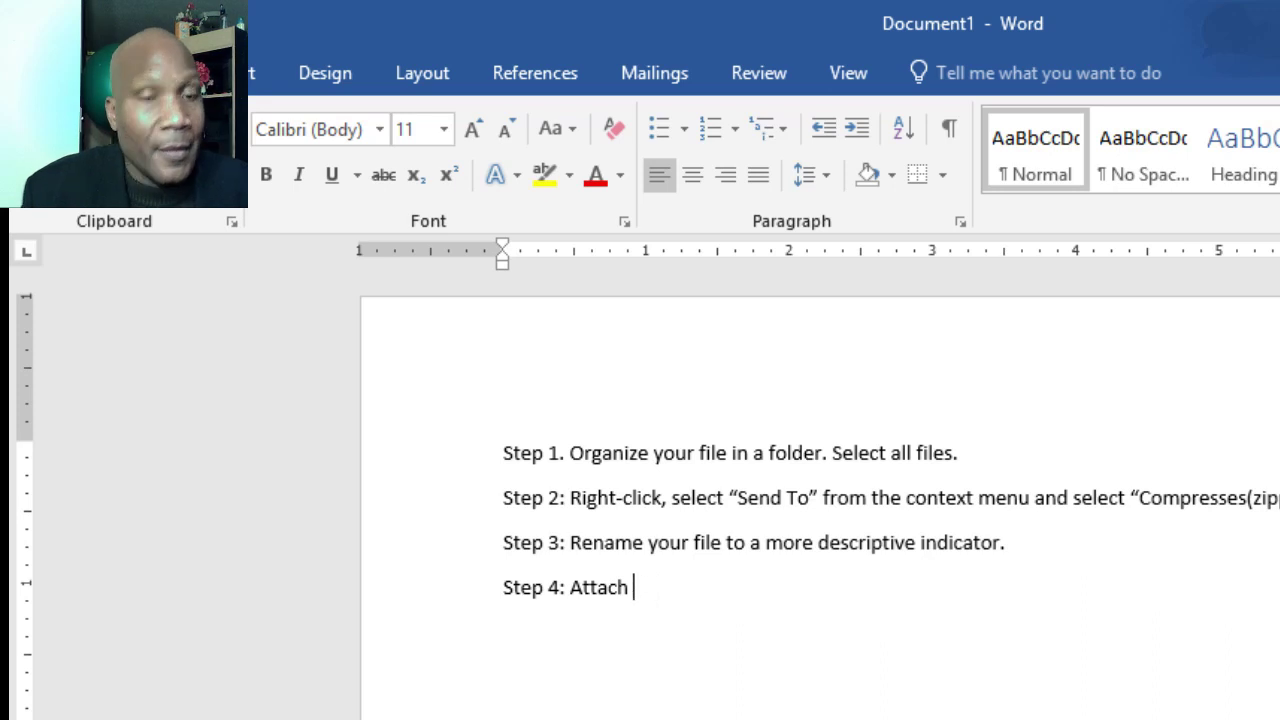